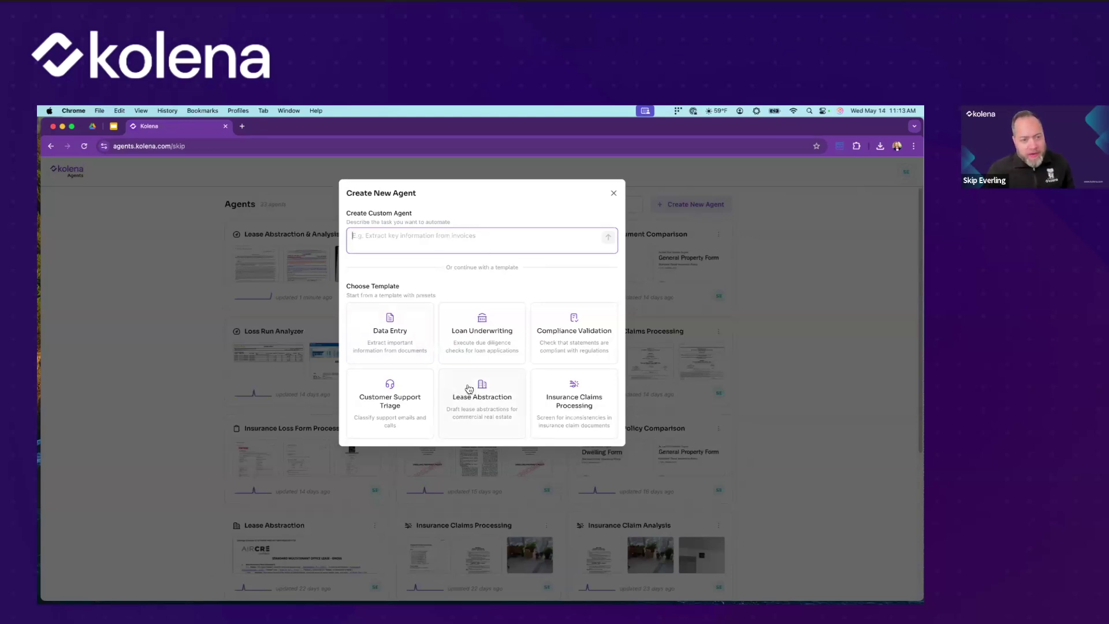
- Create an agent from the Lease Abstraction template and submit "Multi Tenant Office Lease.pdf" as its lease file
{"action": "left_click", "coordinate": [484, 419]}
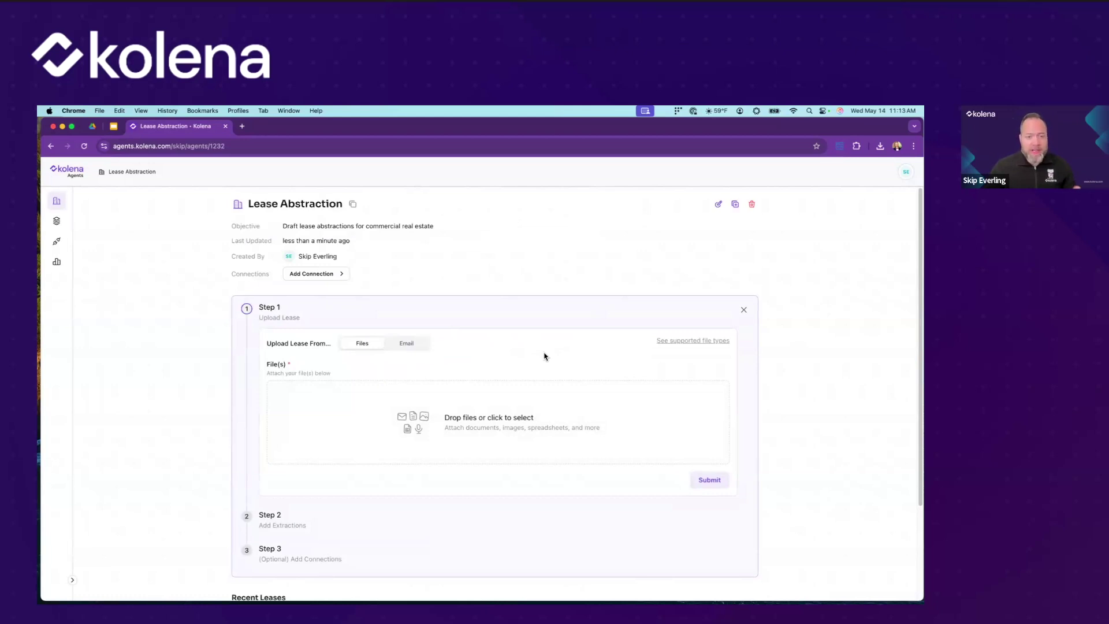
{"action": "left_click", "coordinate": [543, 421]}
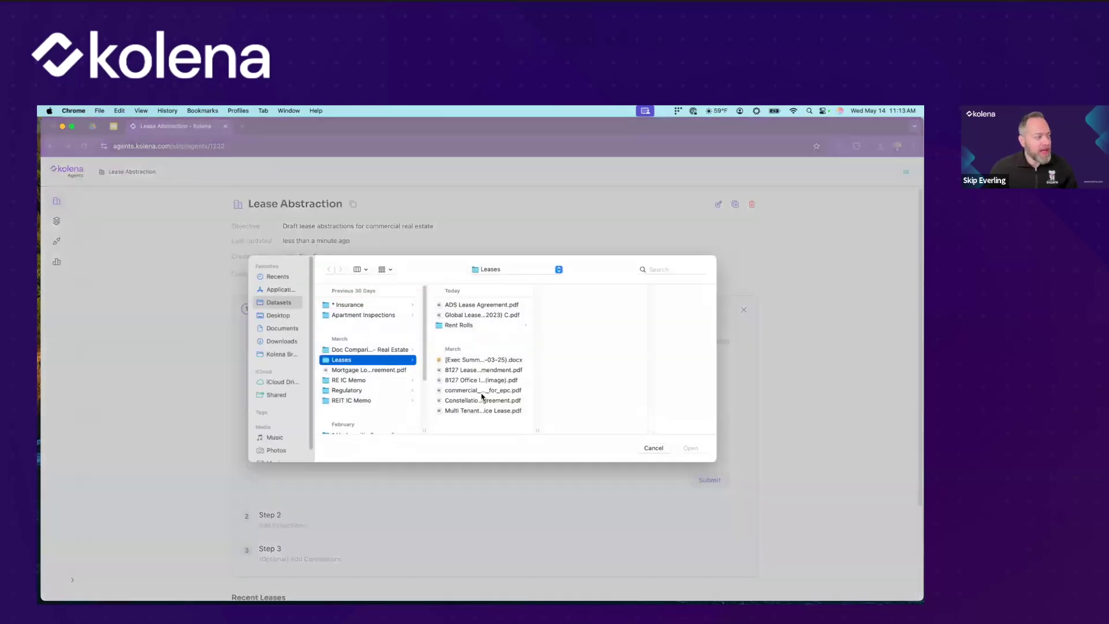
{"action": "left_click", "coordinate": [472, 410]}
{"action": "left_click", "coordinate": [690, 449]}
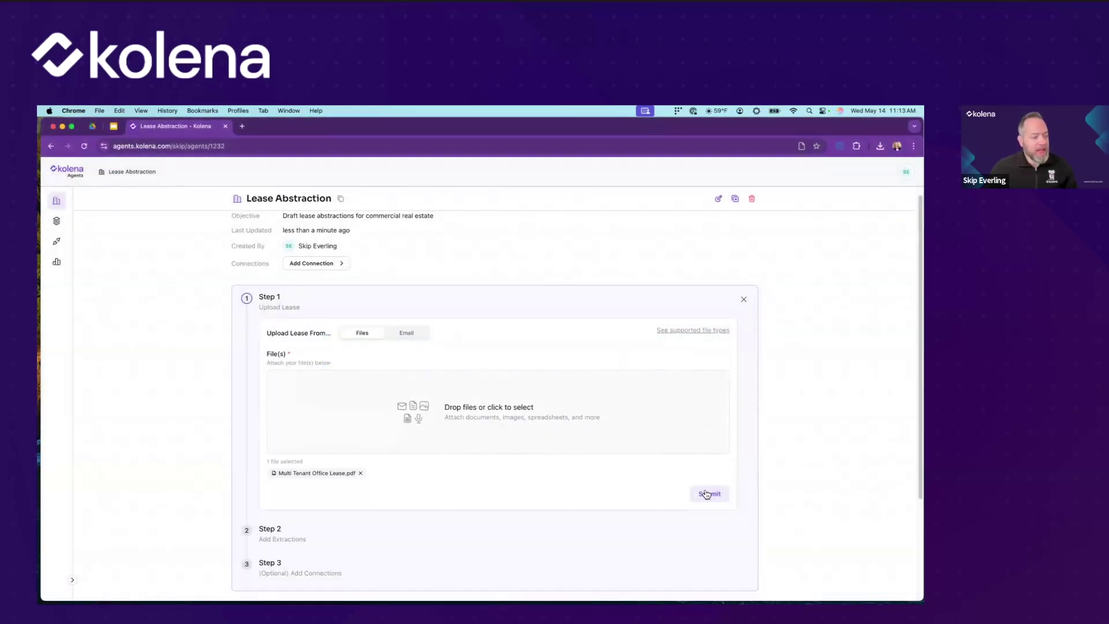
{"action": "left_click", "coordinate": [707, 494]}
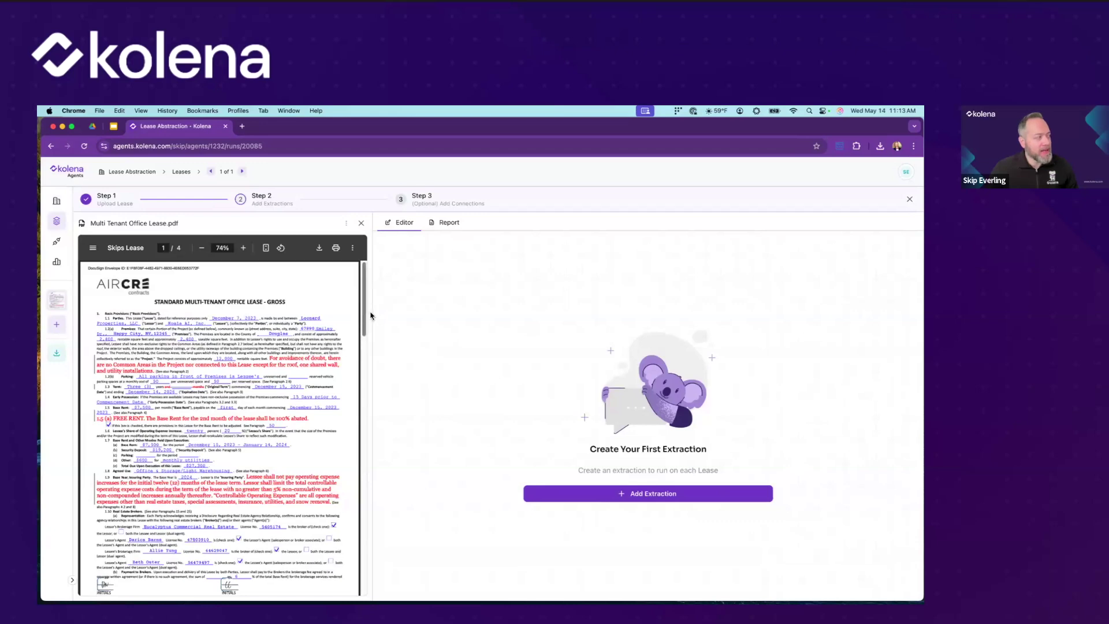
- Widen the lease document pane and enlarge the PDF to 150%
{"action": "left_click_drag", "start_coordinate": [374, 312], "coordinate": [688, 338]}
{"action": "left_click", "coordinate": [390, 248]}
{"action": "left_click", "coordinate": [390, 247]}
{"action": "left_click", "coordinate": [390, 247]}
{"action": "left_click", "coordinate": [387, 248]}
{"action": "left_click", "coordinate": [387, 248]}
{"action": "left_click", "coordinate": [387, 248]}
{"action": "left_click", "coordinate": [387, 248]}
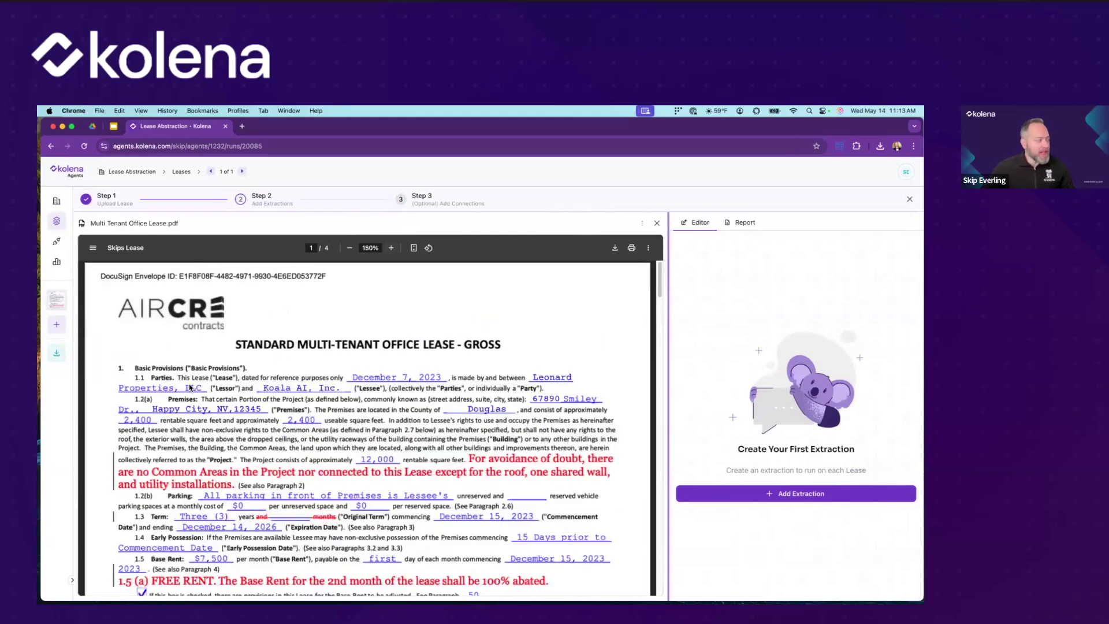
- Read through the lease's basic provisions, broker details and signature page
{"action": "scroll", "coordinate": [238, 395], "scroll_direction": "down", "scroll_amount": 1}
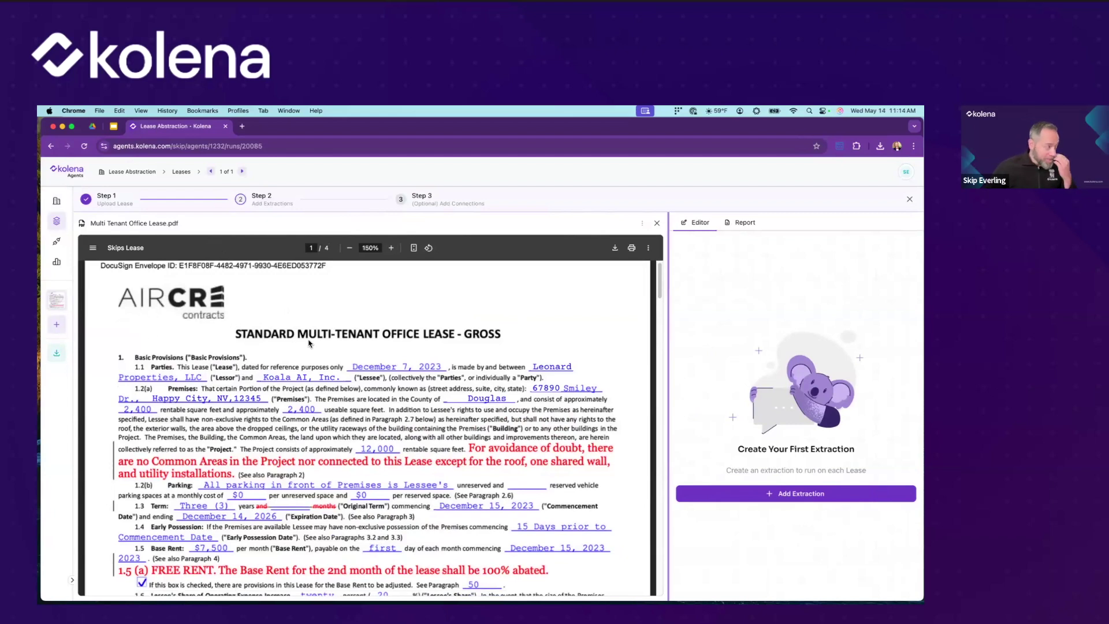
{"action": "scroll", "coordinate": [381, 378], "scroll_direction": "down", "scroll_amount": 2}
{"action": "scroll", "coordinate": [381, 379], "scroll_direction": "down", "scroll_amount": 15}
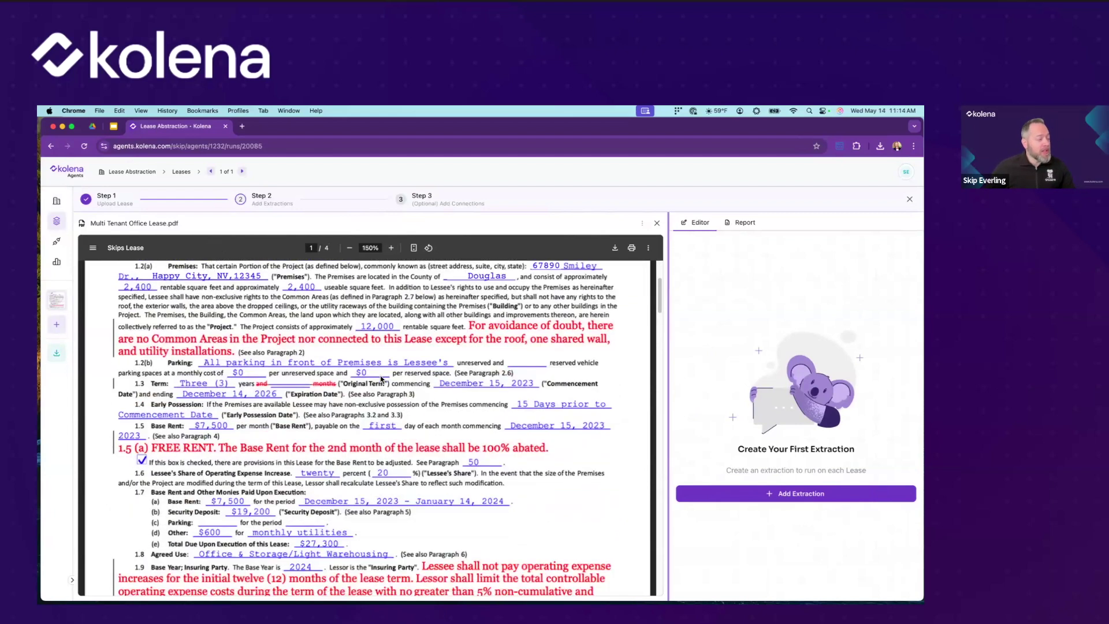
{"action": "scroll", "coordinate": [280, 362], "scroll_direction": "down", "scroll_amount": 6}
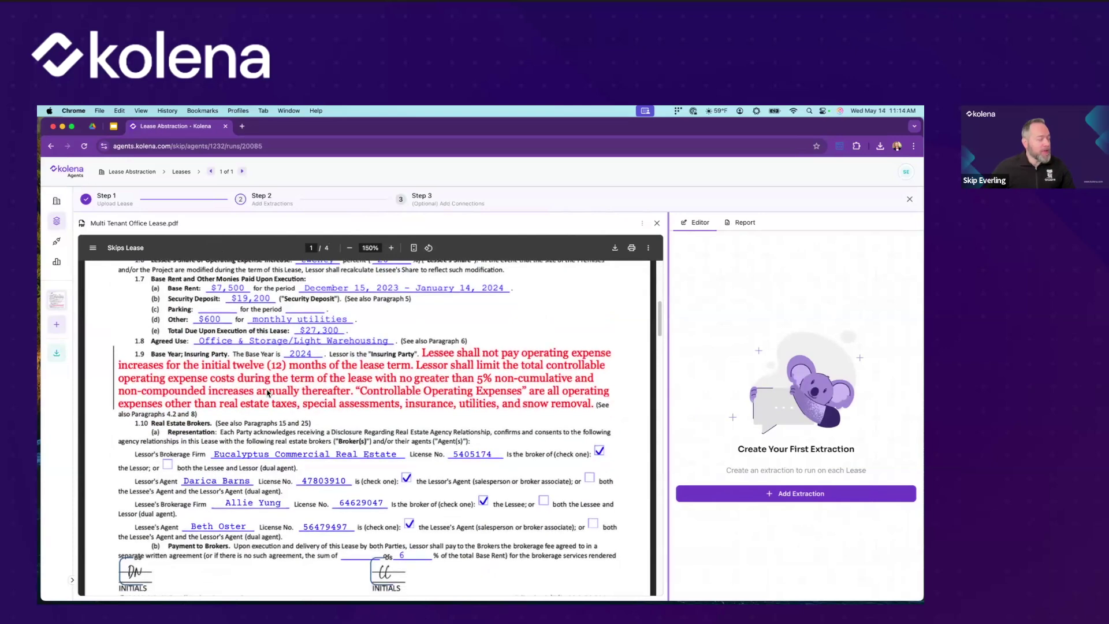
{"action": "scroll", "coordinate": [256, 398], "scroll_direction": "down", "scroll_amount": 15}
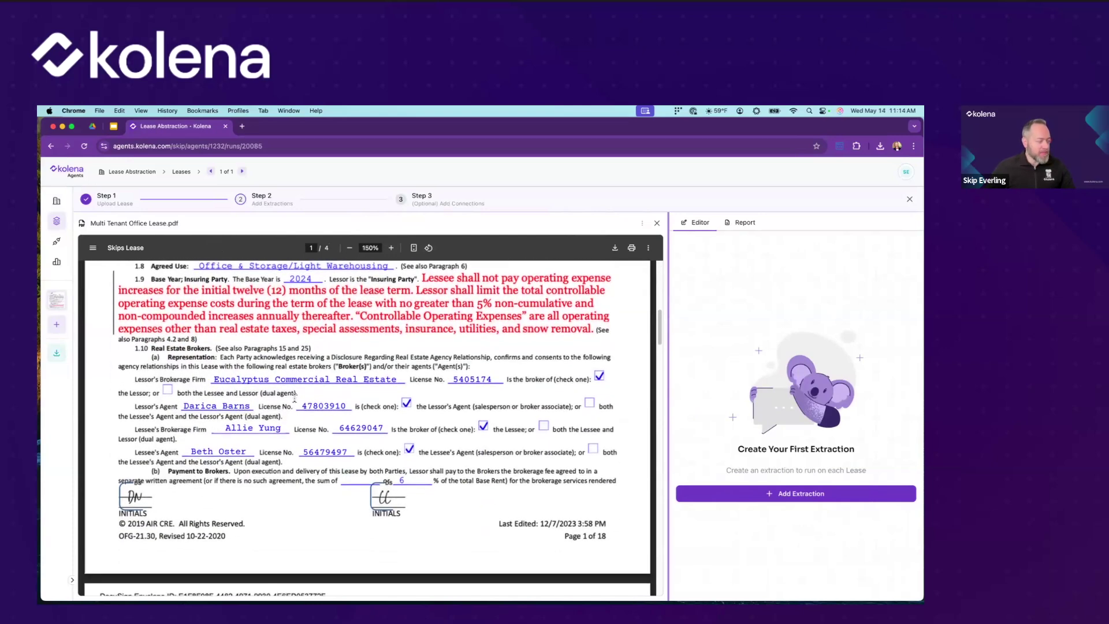
{"action": "scroll", "coordinate": [294, 402], "scroll_direction": "down", "scroll_amount": 20}
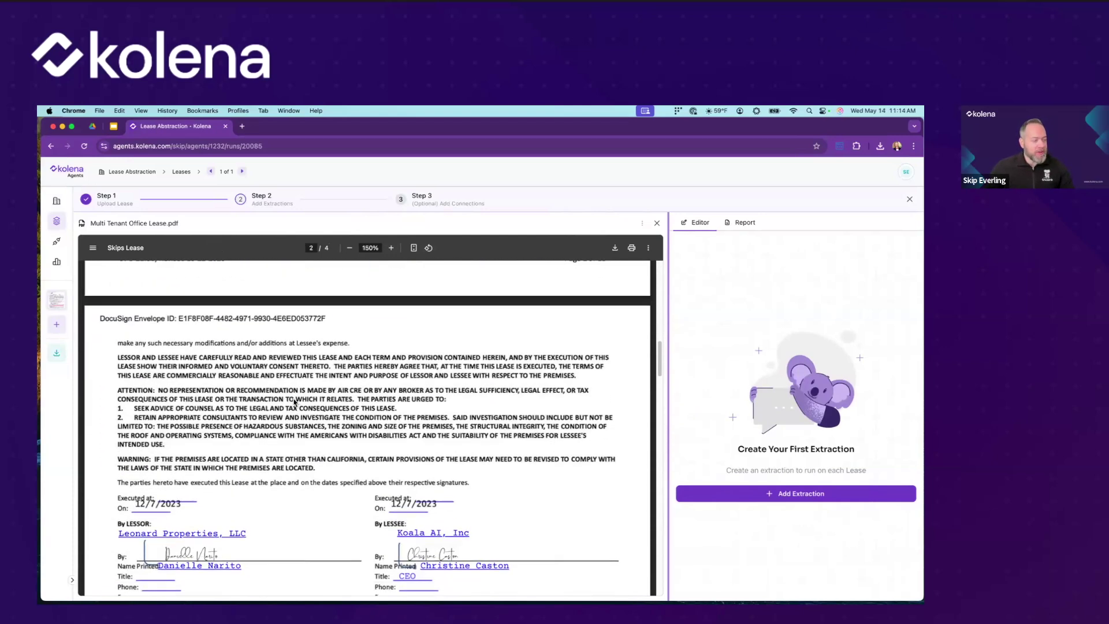
{"action": "scroll", "coordinate": [318, 417], "scroll_direction": "down", "scroll_amount": 19}
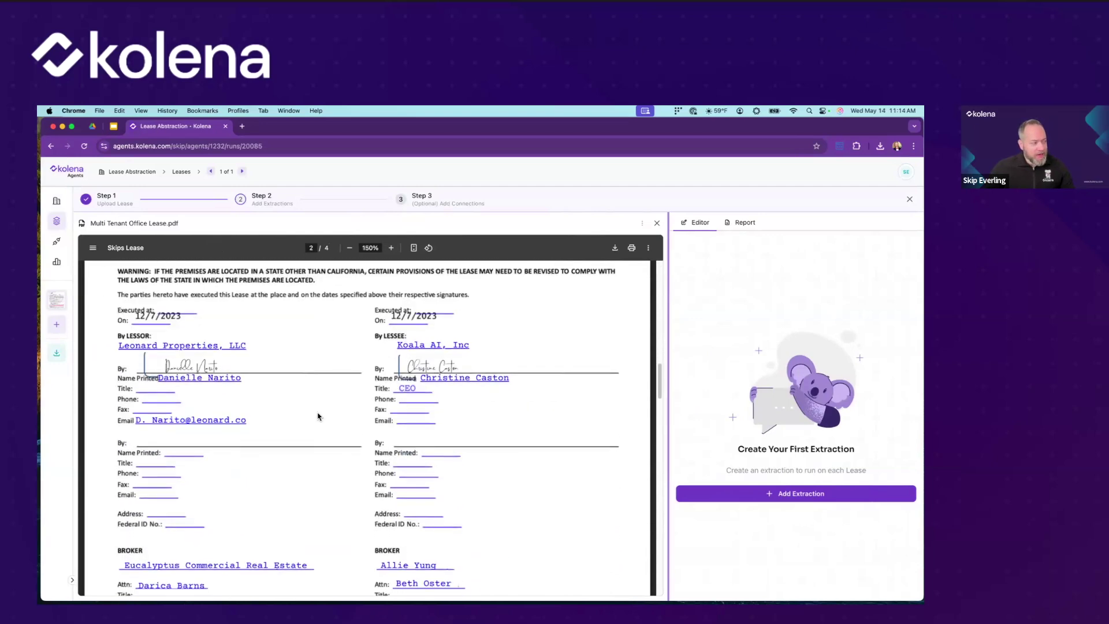
{"action": "scroll", "coordinate": [662, 297], "scroll_direction": "up", "scroll_amount": 20}
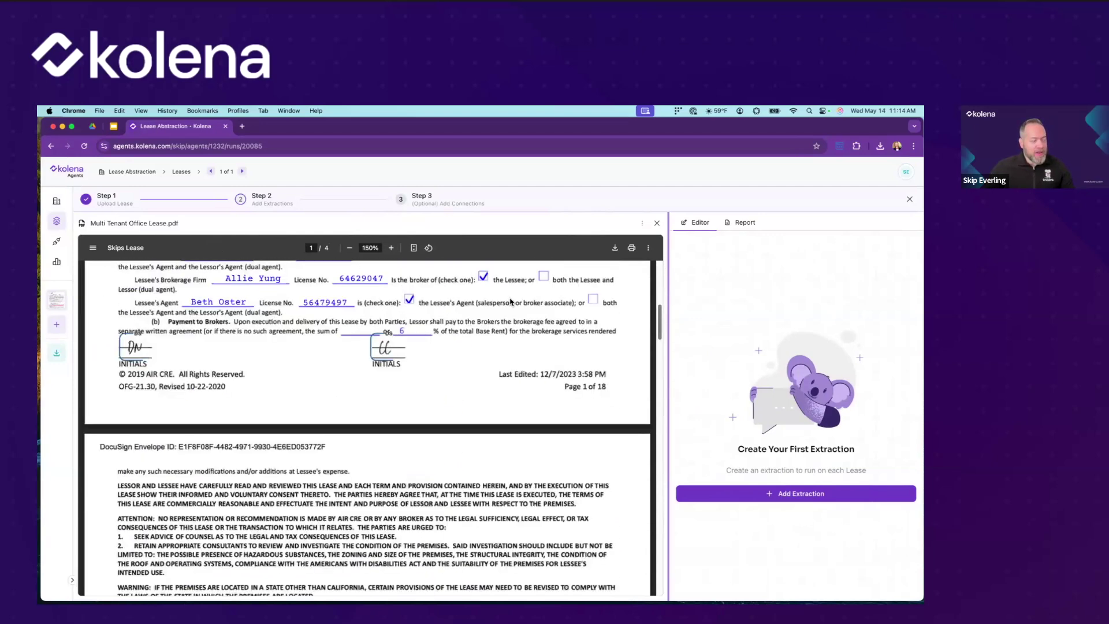
- Narrow the lease document pane and reduce the PDF zoom to 100%, leaving more room for the extraction editor
{"action": "left_click_drag", "start_coordinate": [667, 269], "coordinate": [495, 270]}
{"action": "left_click", "coordinate": [264, 248]}
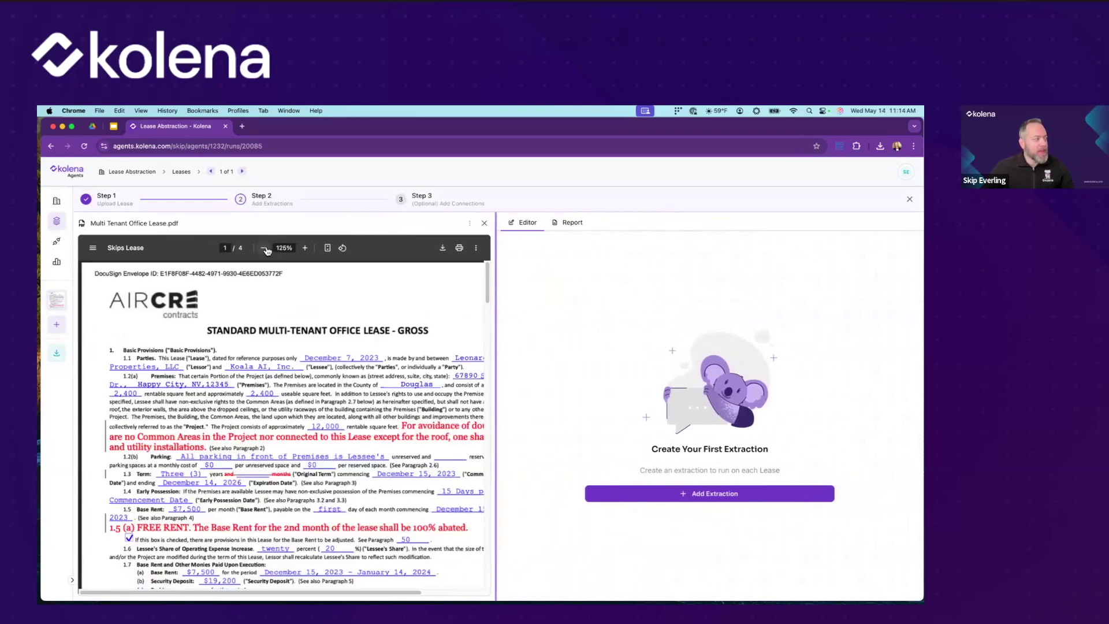
{"action": "left_click", "coordinate": [264, 248]}
{"action": "left_click", "coordinate": [263, 248]}
{"action": "left_click_drag", "start_coordinate": [495, 347], "coordinate": [450, 347]}
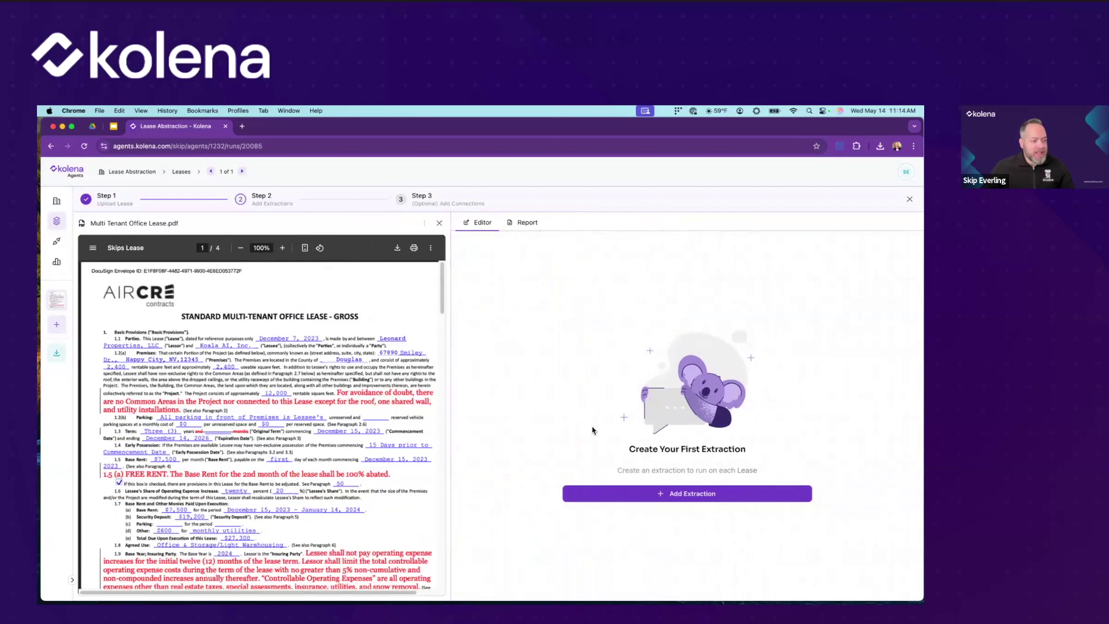
- Create the first extraction with the prompt "Who is the lessee?"
{"action": "left_click", "coordinate": [674, 496]}
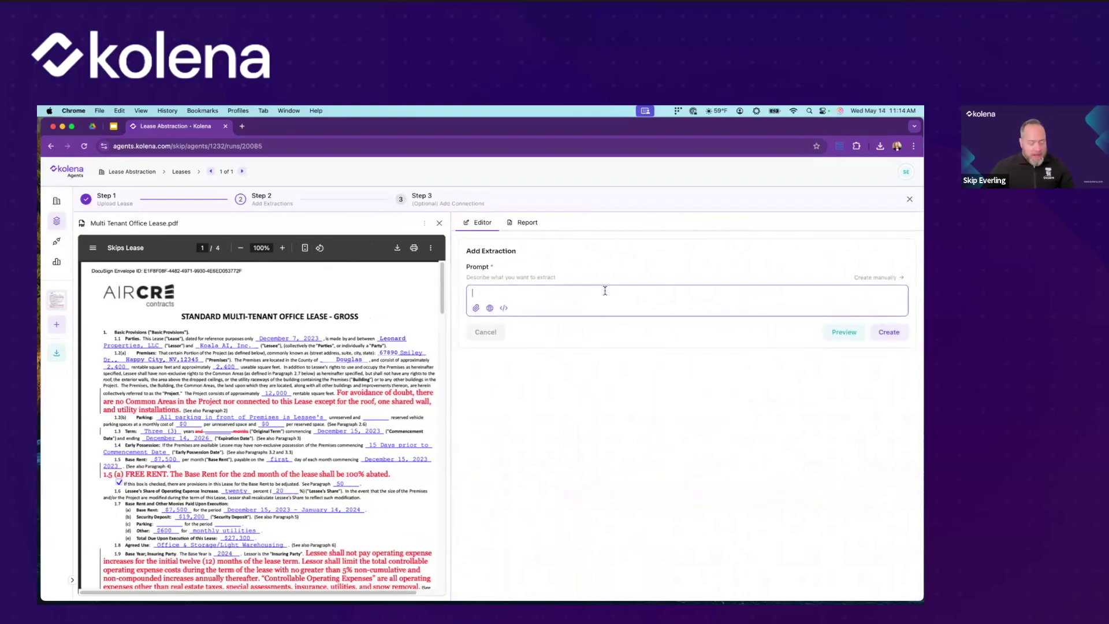
{"action": "type", "text": "Wh"}
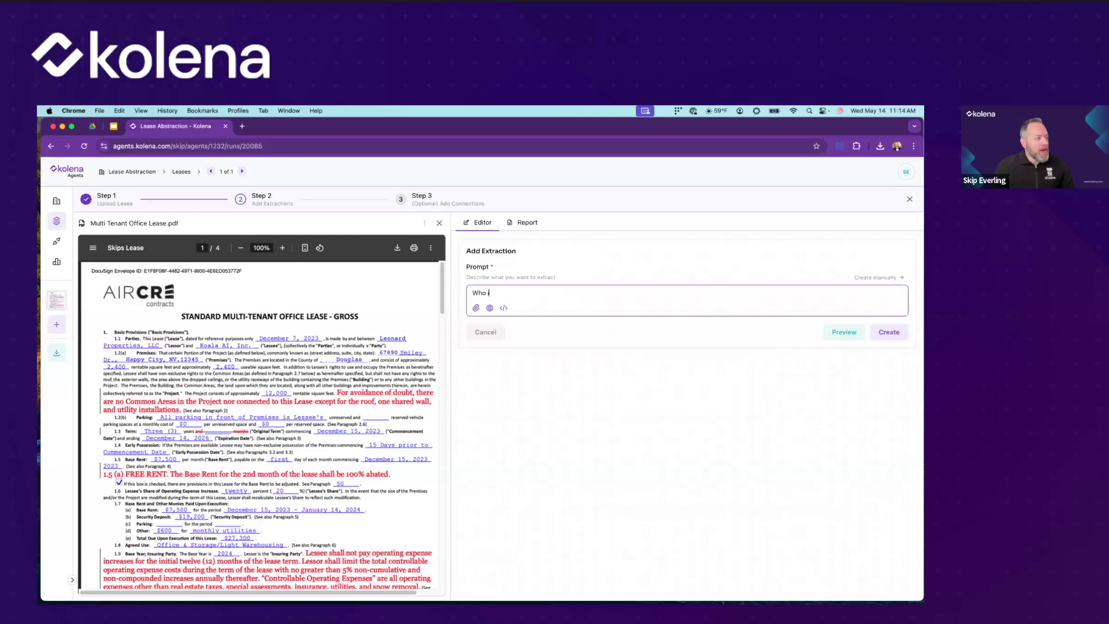
{"action": "type", "text": "o is the lessee?"}
{"action": "left_click", "coordinate": [889, 332]}
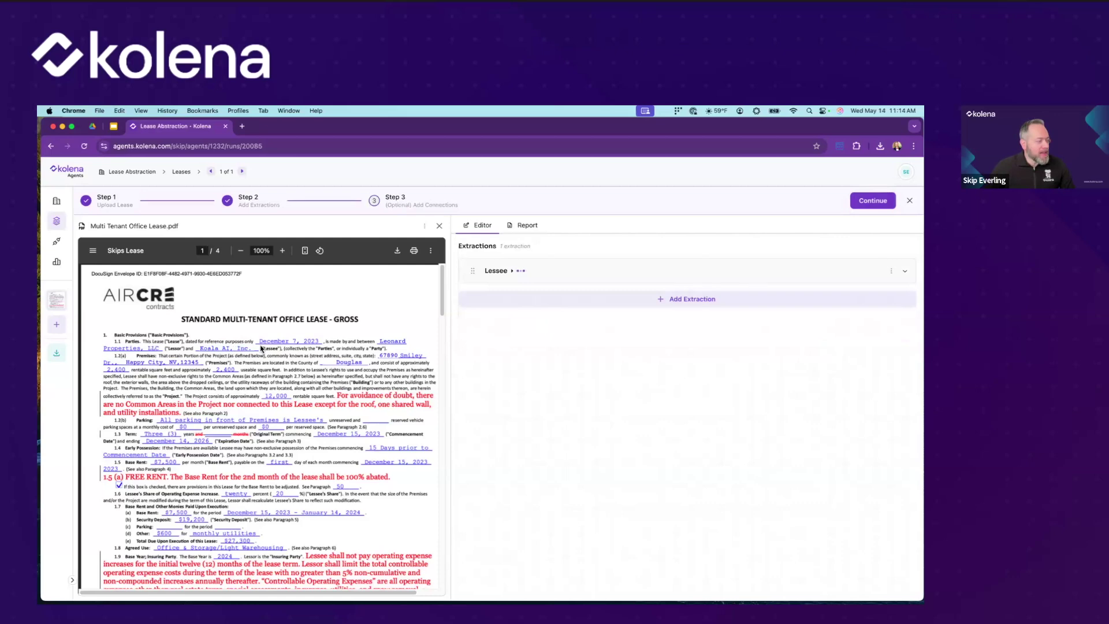
- Review the Lessee extraction's answer, reasoning and prompt against the lease pages, and collapse its details
{"action": "left_click", "coordinate": [508, 275]}
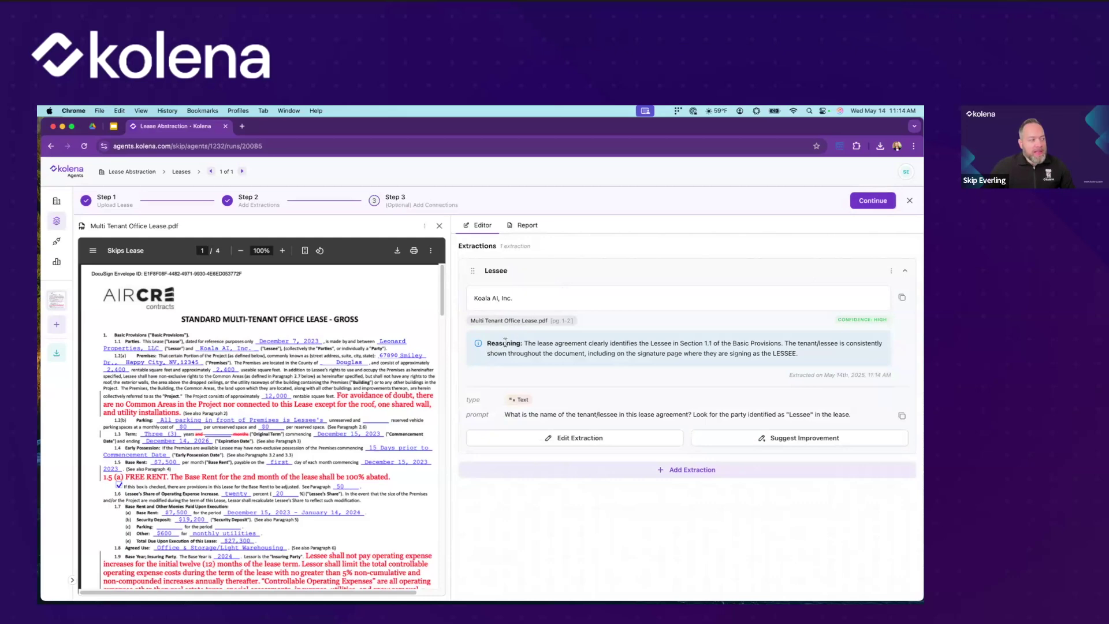
{"action": "triple_click", "coordinate": [526, 343]}
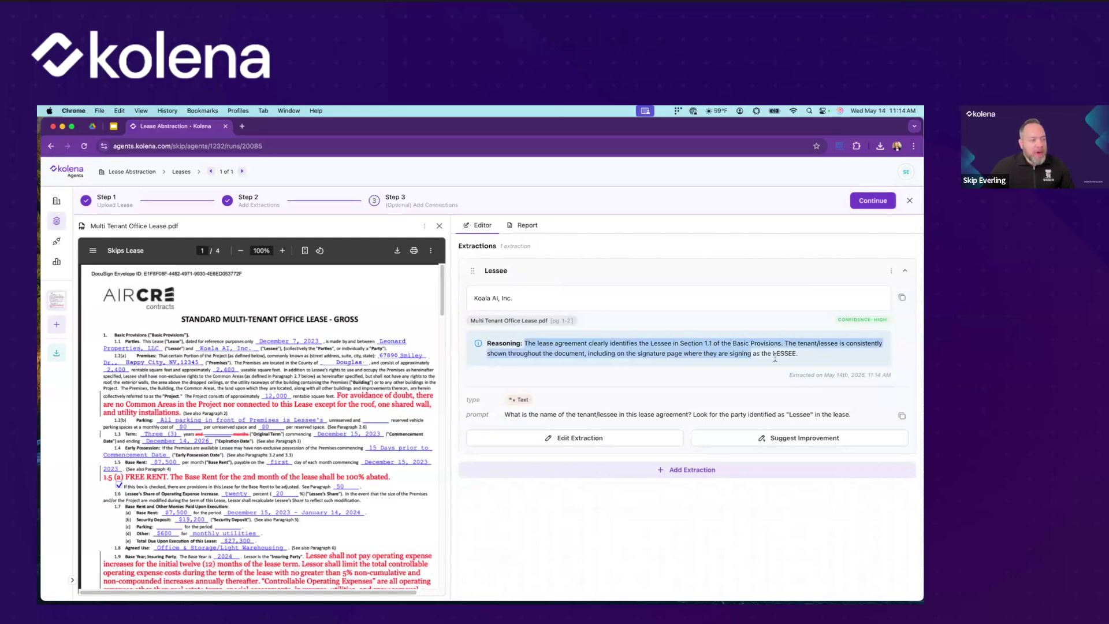
{"action": "left_click", "coordinate": [585, 343]}
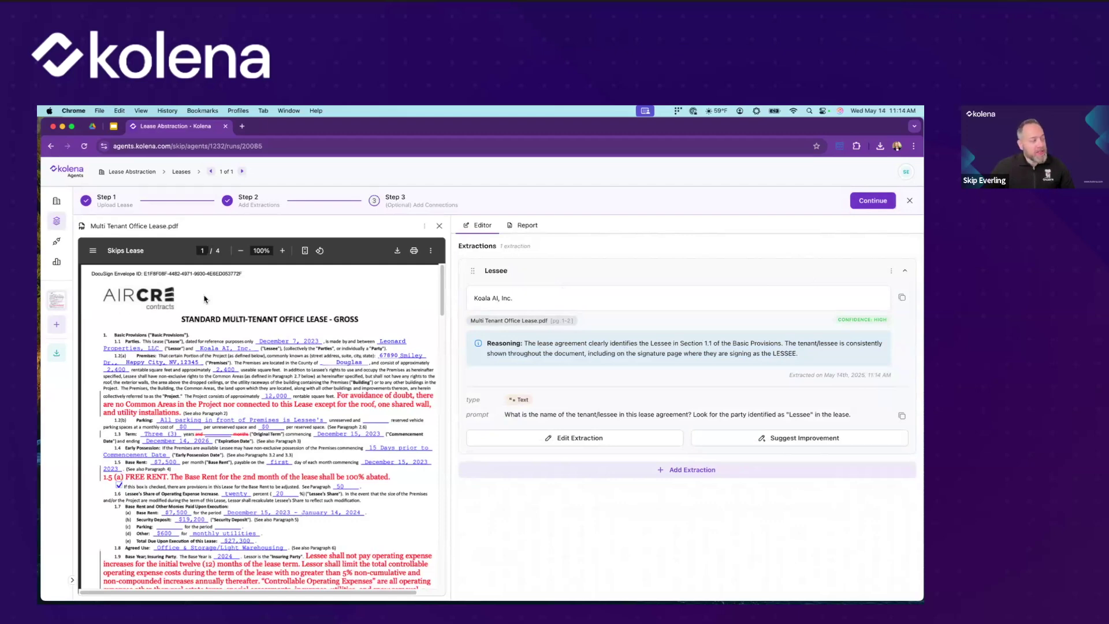
{"action": "scroll", "coordinate": [445, 416], "scroll_direction": "down", "scroll_amount": 10}
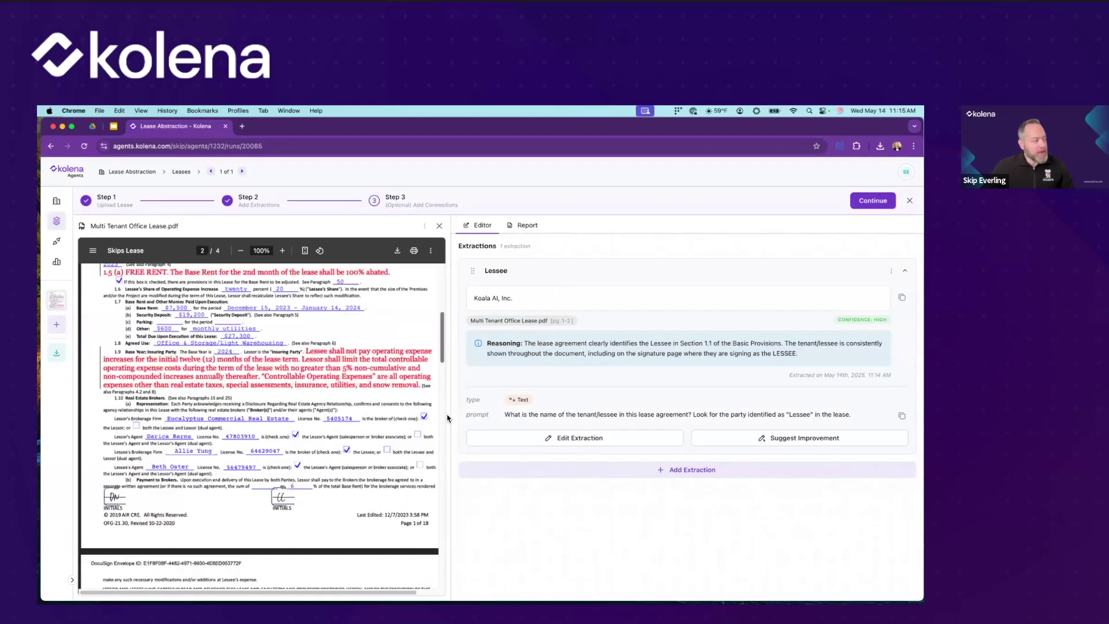
{"action": "scroll", "coordinate": [445, 461], "scroll_direction": "down", "scroll_amount": 4}
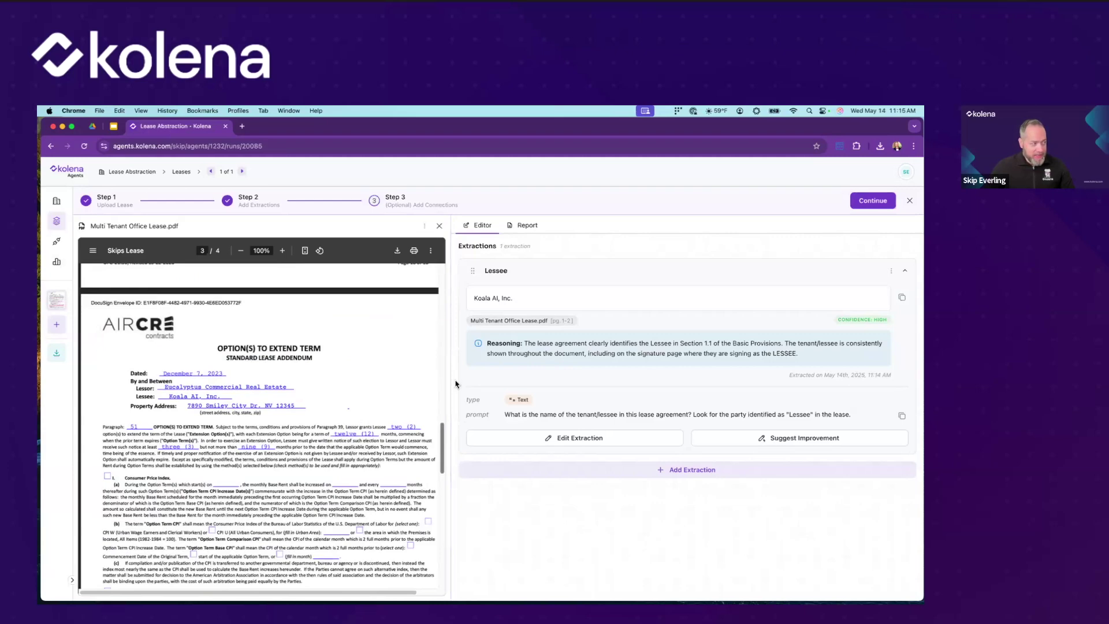
{"action": "left_click", "coordinate": [533, 293]}
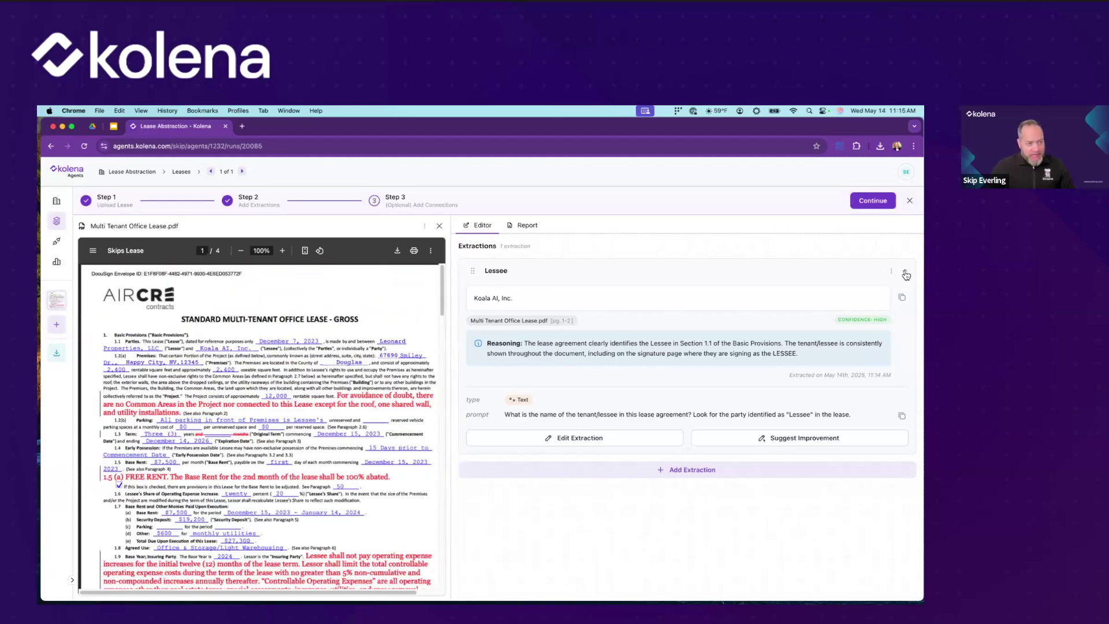
{"action": "left_click", "coordinate": [905, 273]}
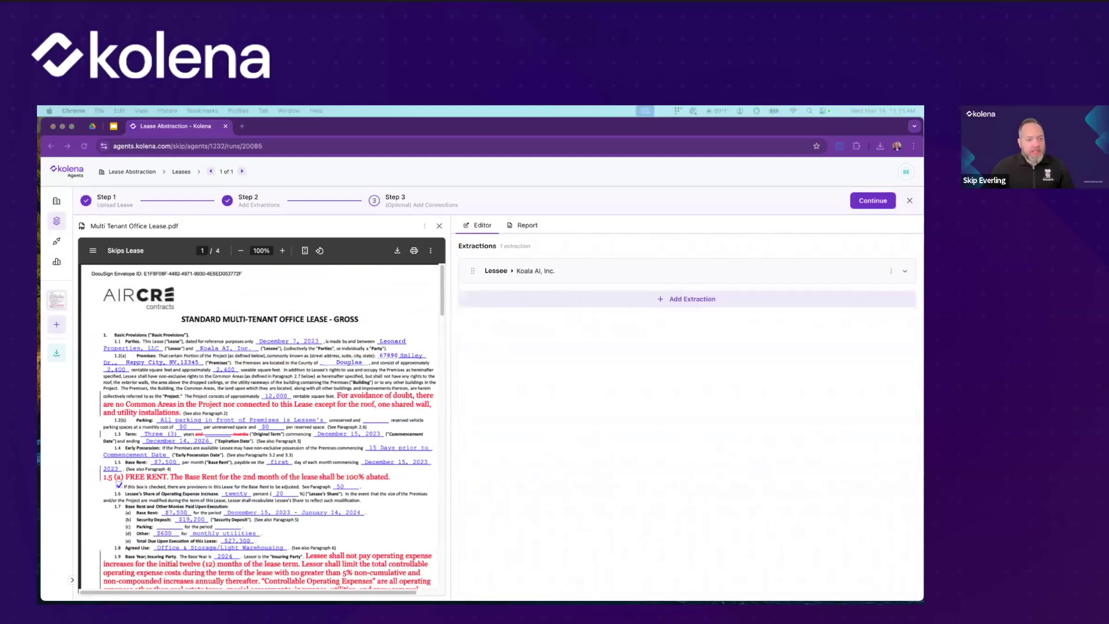
- Create another extraction with the prompt "What is the lease type?"
{"action": "left_click", "coordinate": [695, 304]}
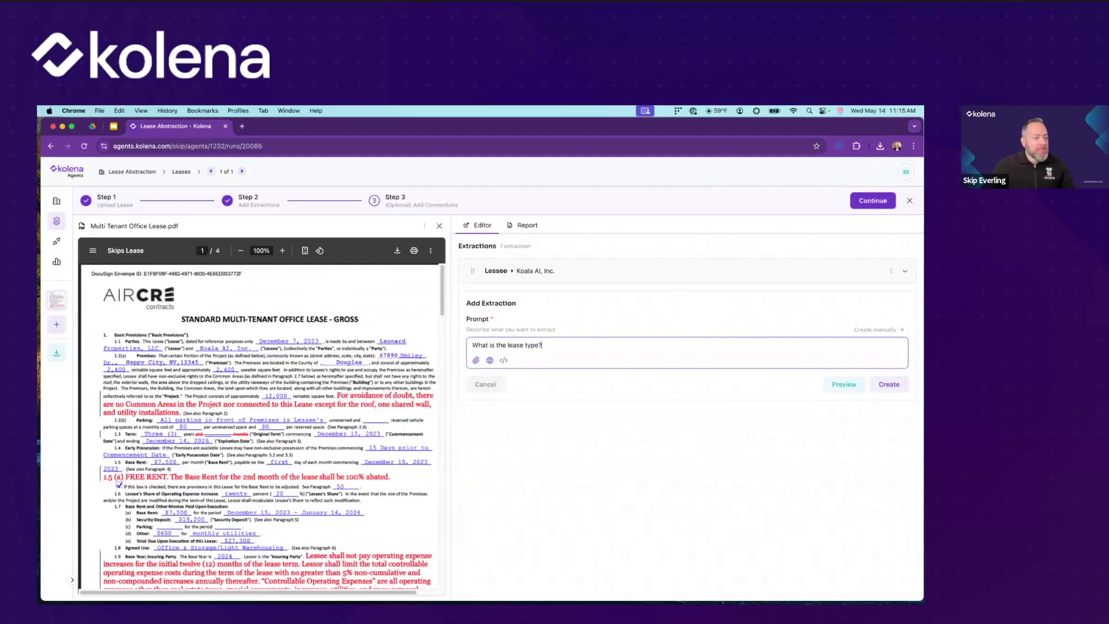
{"action": "left_click", "coordinate": [884, 385]}
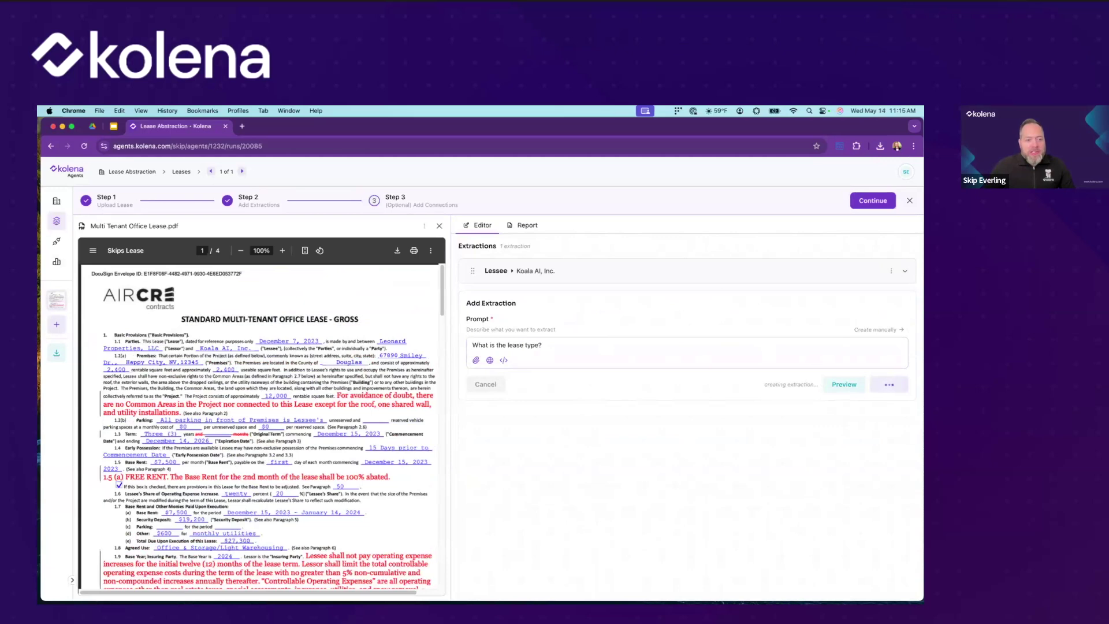
{"action": "scroll", "coordinate": [219, 433], "scroll_direction": "down", "scroll_amount": 1}
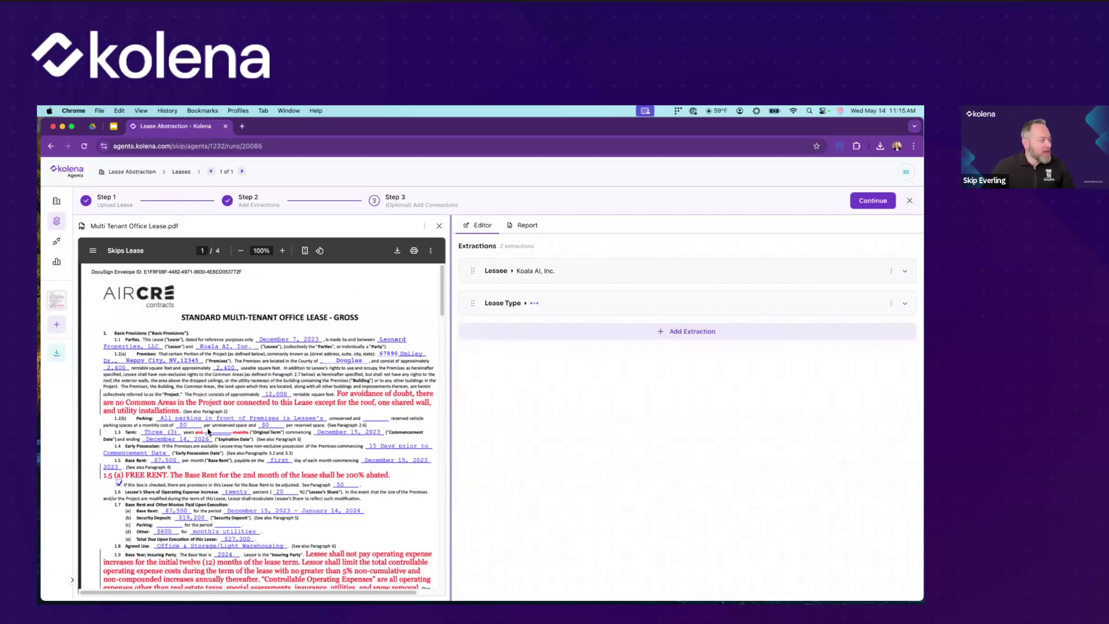
- Create an extraction with the prompt "What is the lease term in years and months?"
{"action": "left_click", "coordinate": [538, 336]}
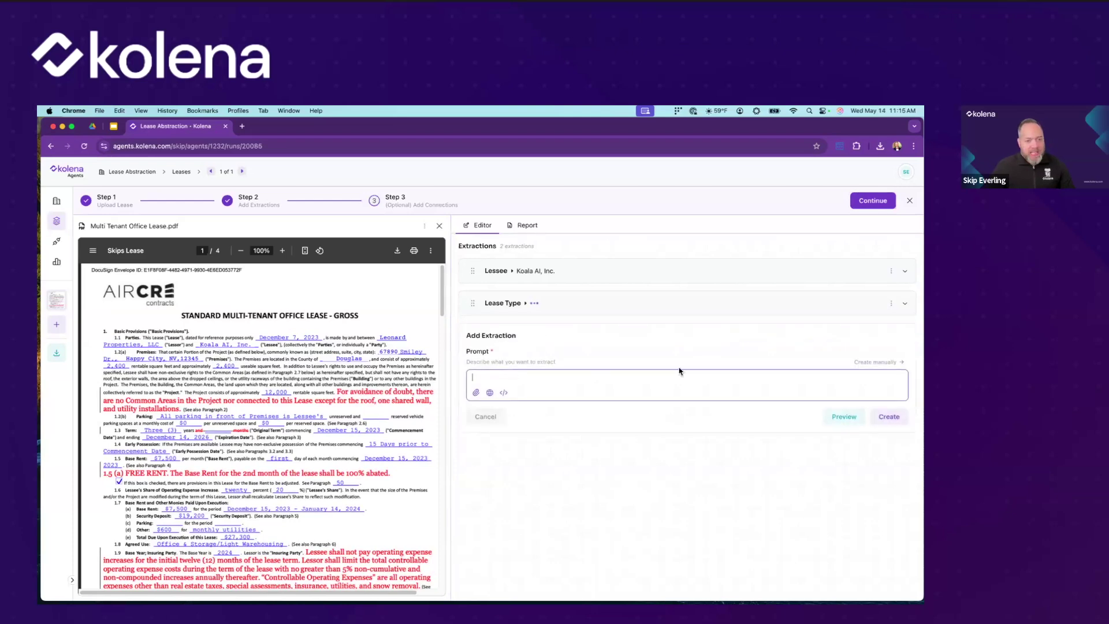
{"action": "type", "text": "What is the lease term in years and months?"}
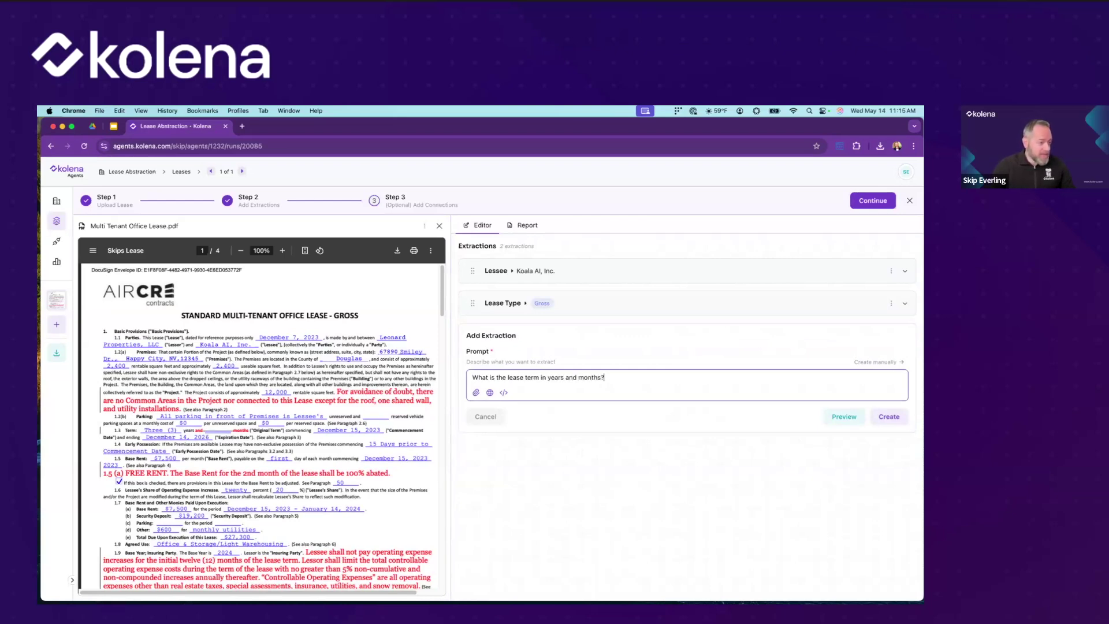
{"action": "left_click", "coordinate": [890, 417]}
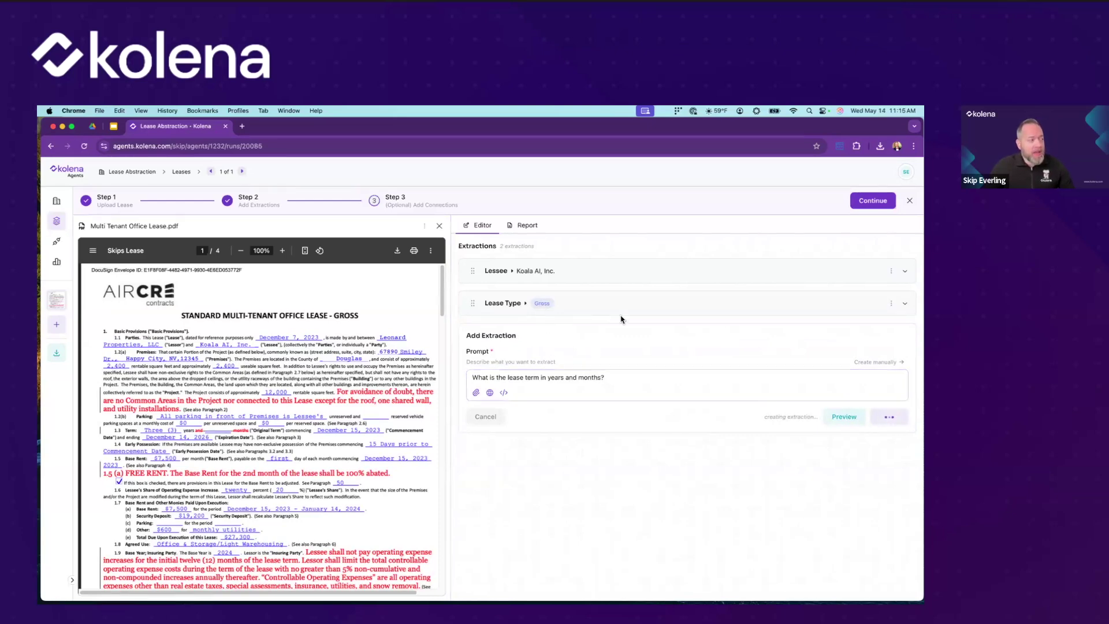
- Inspect the Lease Type extraction's reasoning, classes and editable settings, cancel the edit, and collapse its details
{"action": "left_click", "coordinate": [499, 309]}
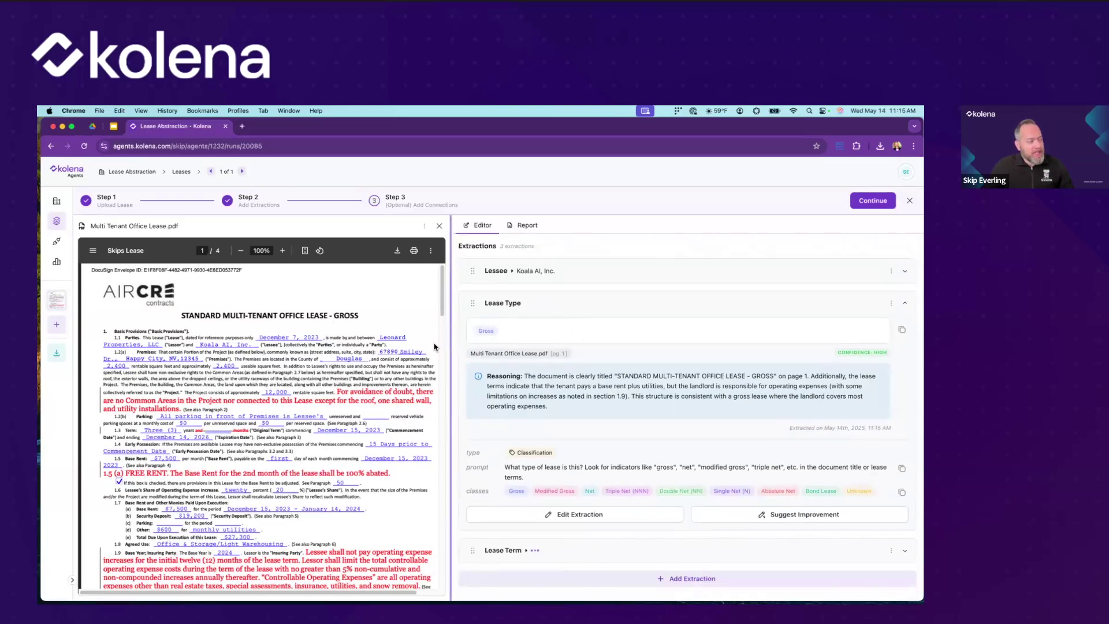
{"action": "left_click_drag", "start_coordinate": [532, 375], "coordinate": [785, 376]}
{"action": "left_click", "coordinate": [557, 448]}
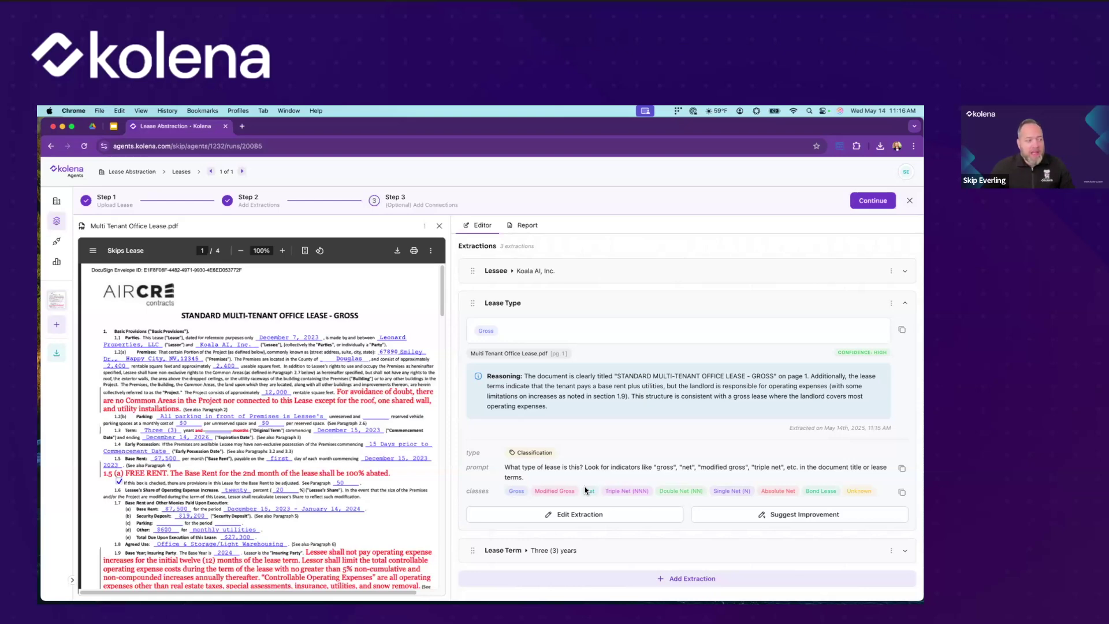
{"action": "left_click", "coordinate": [592, 515]}
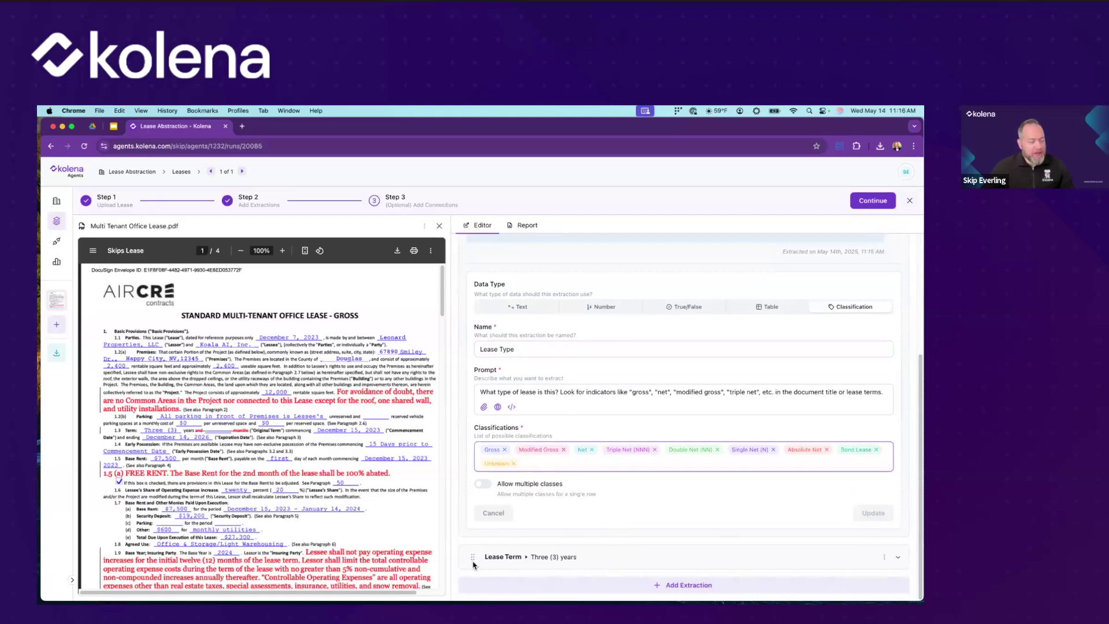
{"action": "left_click", "coordinate": [495, 512]}
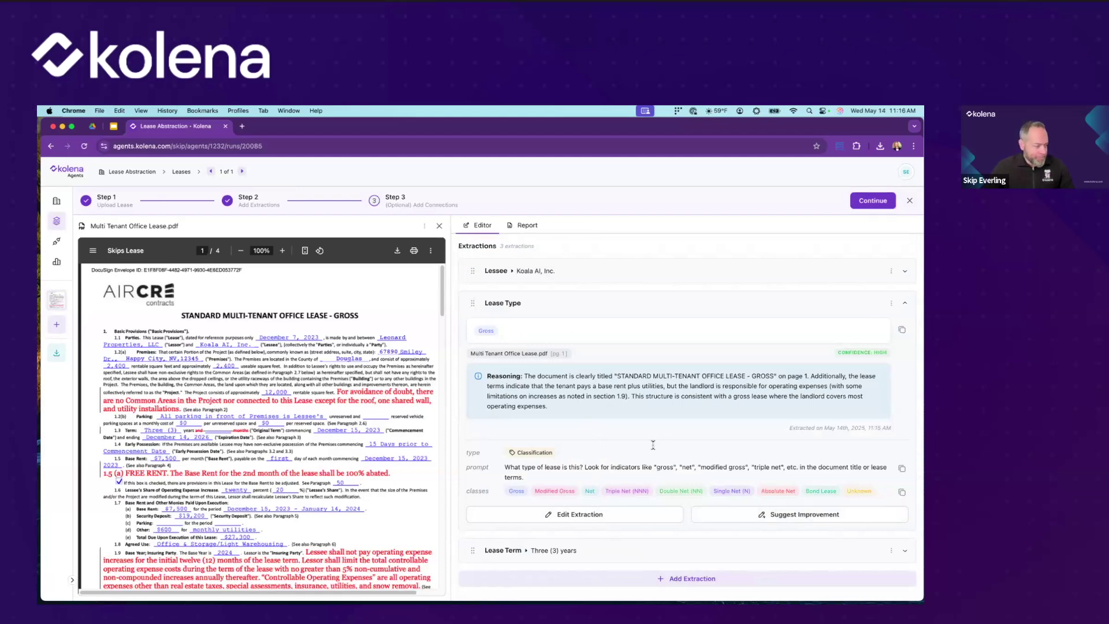
{"action": "left_click", "coordinate": [911, 301]}
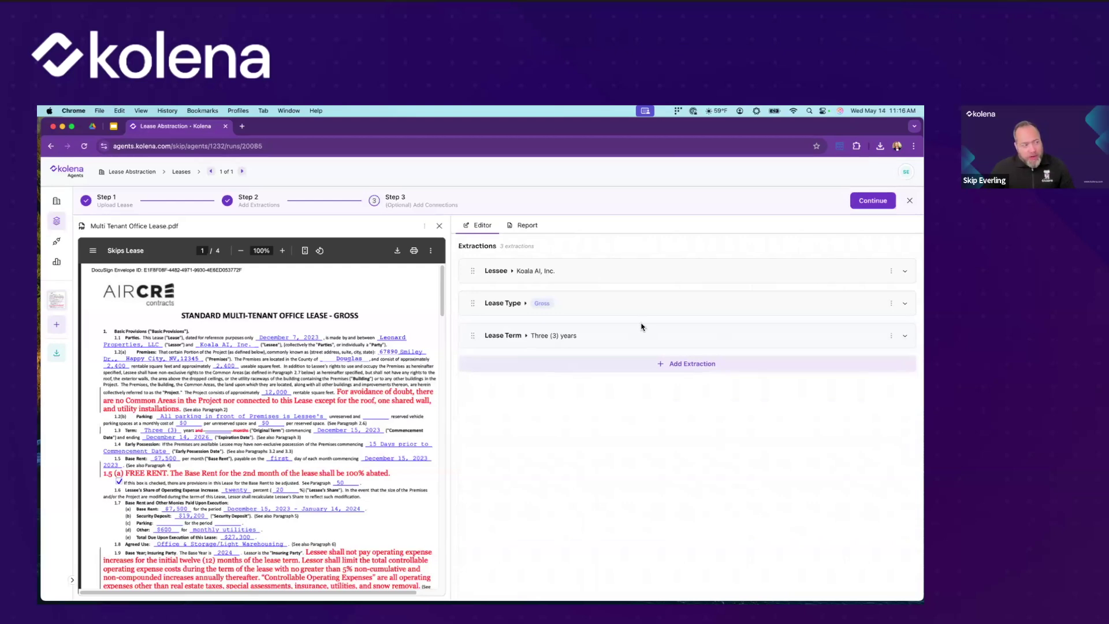
- Check the Lease Term extraction's answer, reasoning and prompt, and collapse its details
{"action": "left_click", "coordinate": [580, 338]}
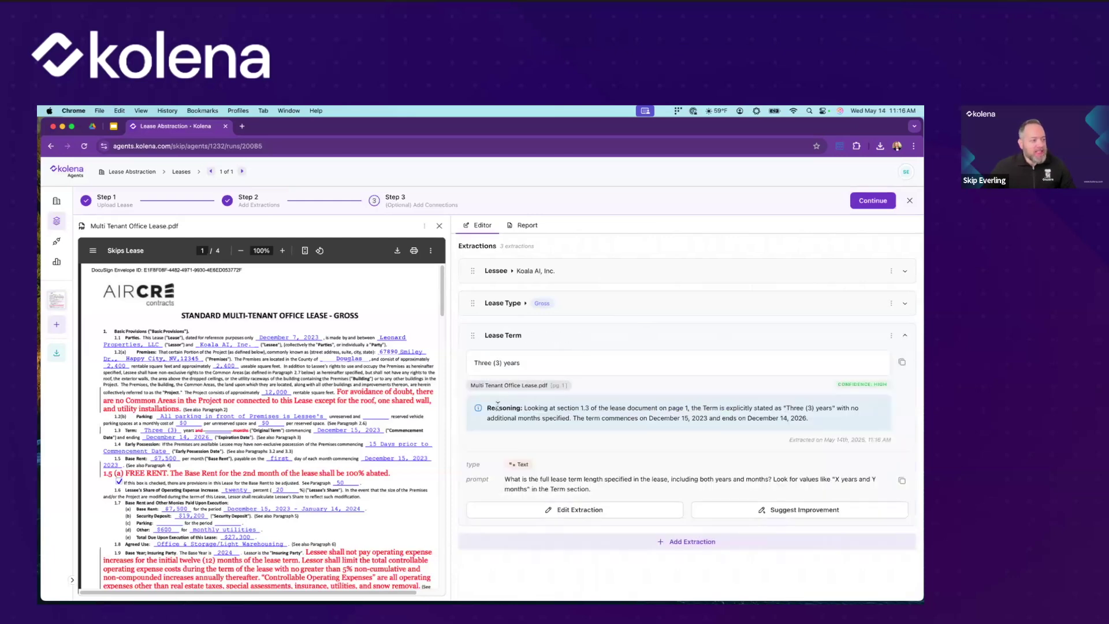
{"action": "left_click", "coordinate": [904, 335]}
- Add an extraction with the prompt "What is the base rent and the escalation schedule?" and preview its generated settings
{"action": "left_click", "coordinate": [643, 369]}
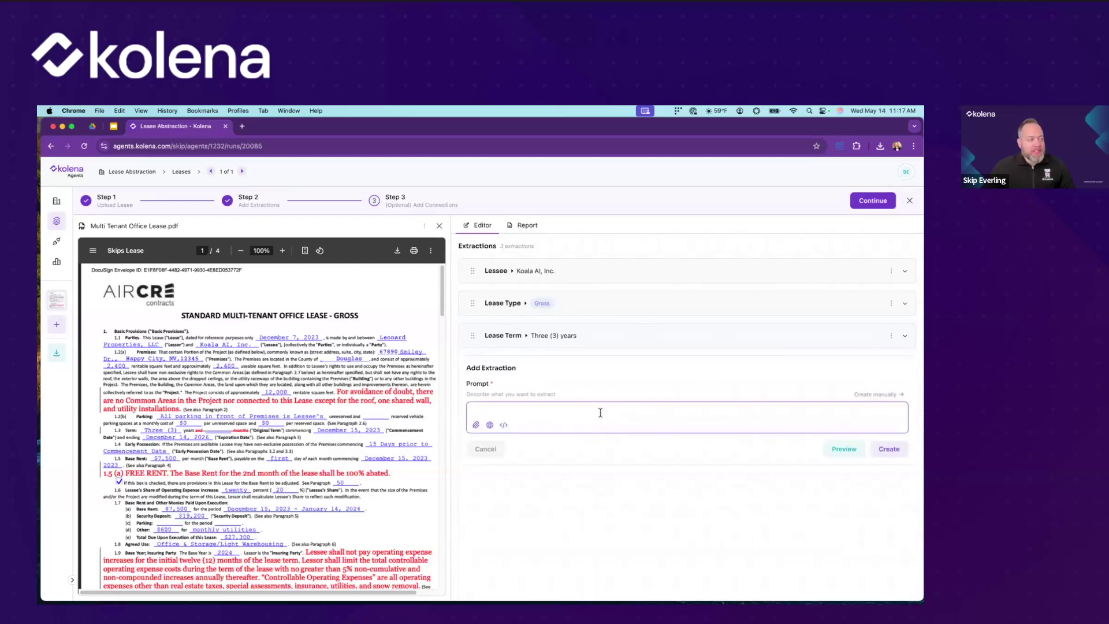
{"action": "type", "text": "What "}
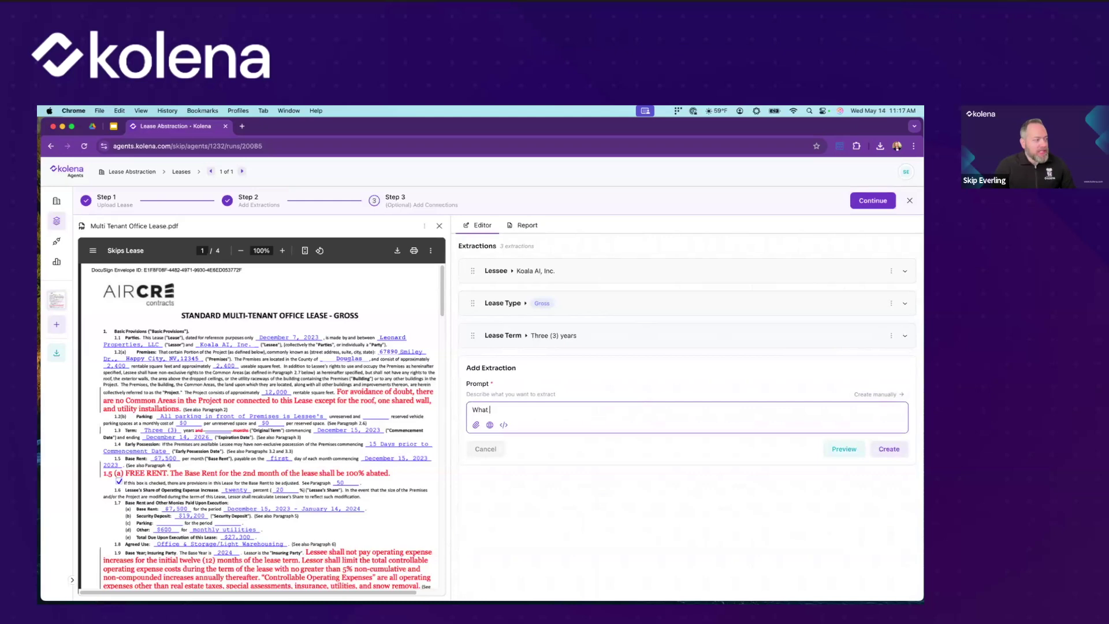
{"action": "type", "text": "is the base"}
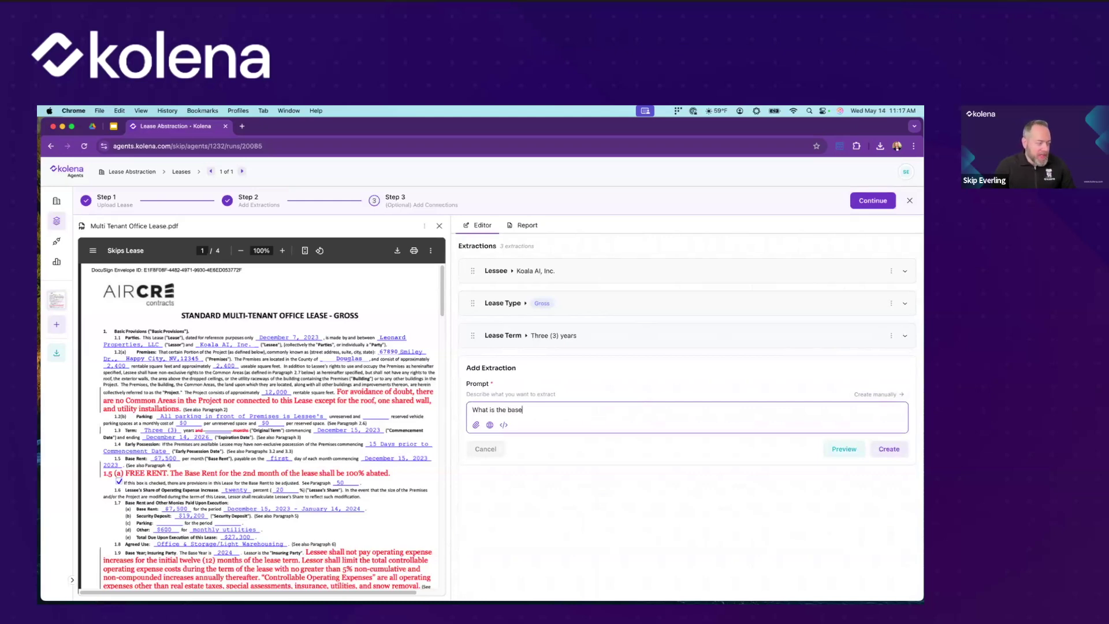
{"action": "type", "text": " rent and the es"}
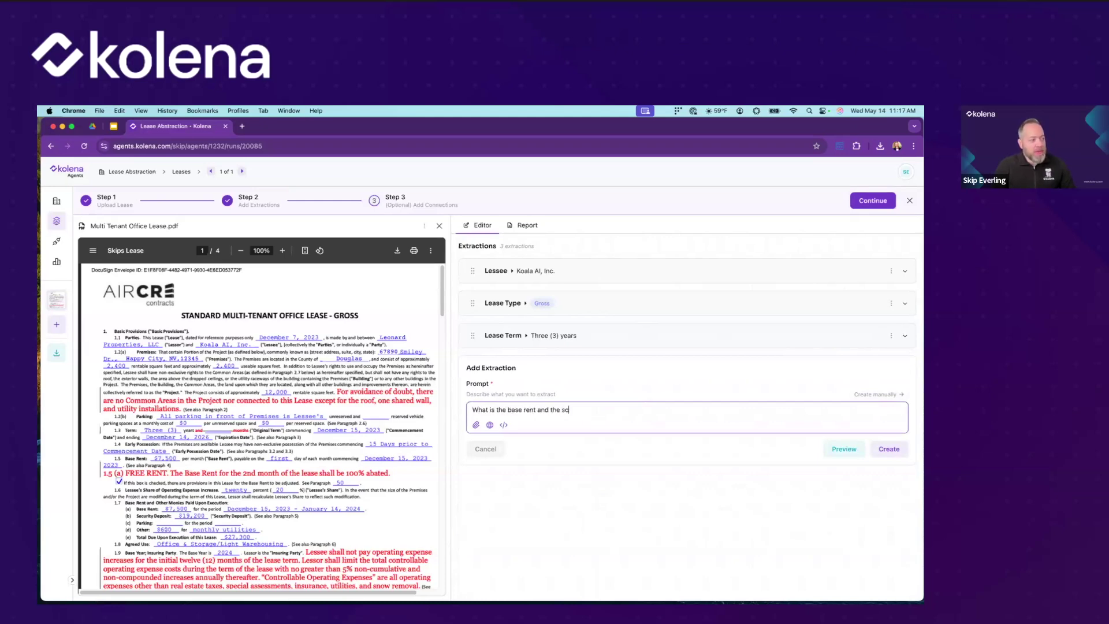
{"action": "type", "text": "calation schedule?"}
{"action": "left_click", "coordinate": [842, 449]}
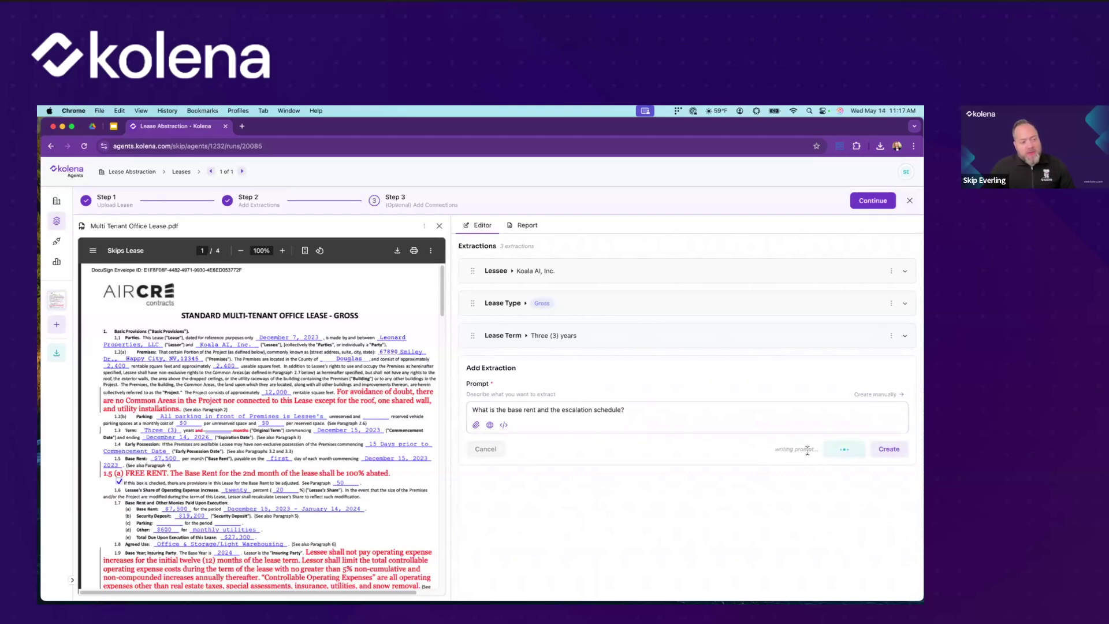
{"action": "left_click", "coordinate": [687, 436]}
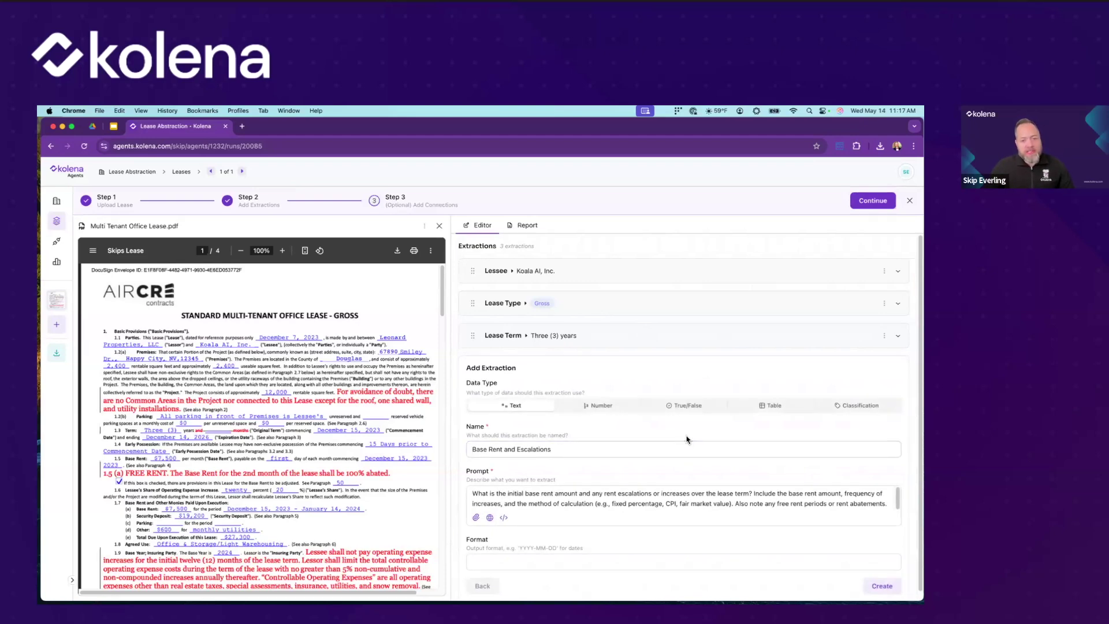
- Read through the generated Base Rent and Escalations prompt and create the extraction as a Text type
{"action": "scroll", "coordinate": [686, 439], "scroll_direction": "down", "scroll_amount": 1}
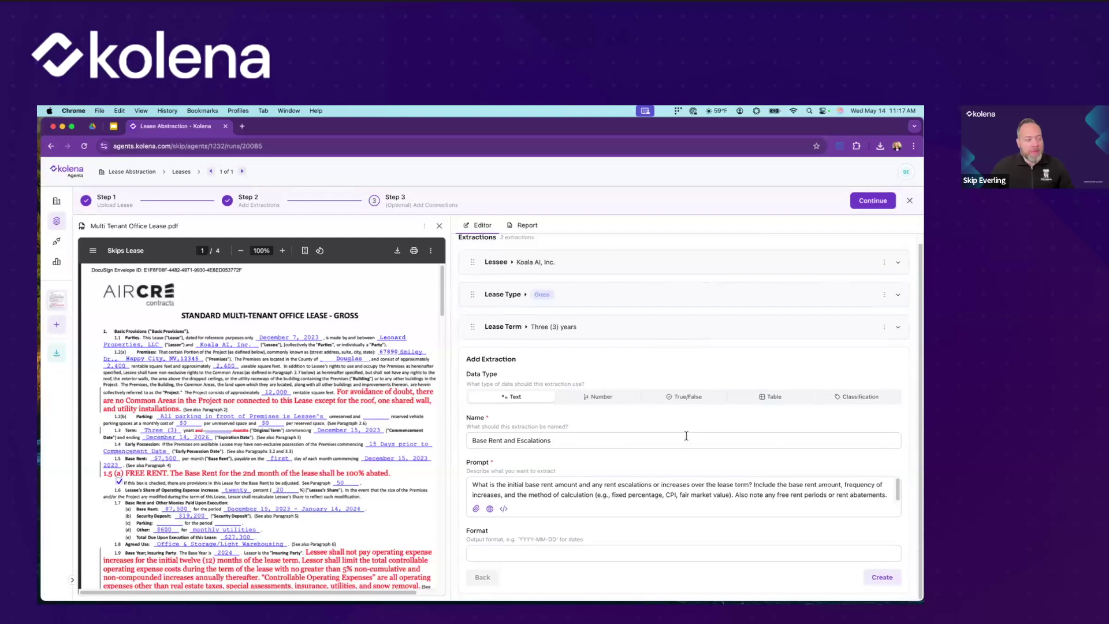
{"action": "left_click_drag", "start_coordinate": [472, 485], "coordinate": [887, 496]}
{"action": "left_click", "coordinate": [889, 492]}
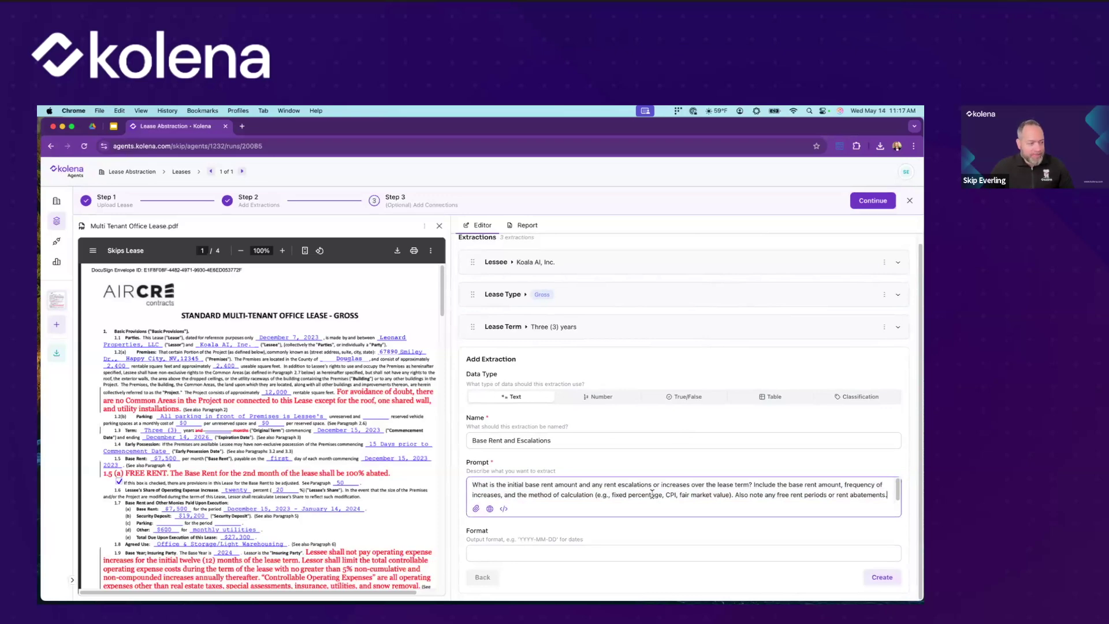
{"action": "triple_click", "coordinate": [788, 485]}
{"action": "left_click", "coordinate": [505, 500]}
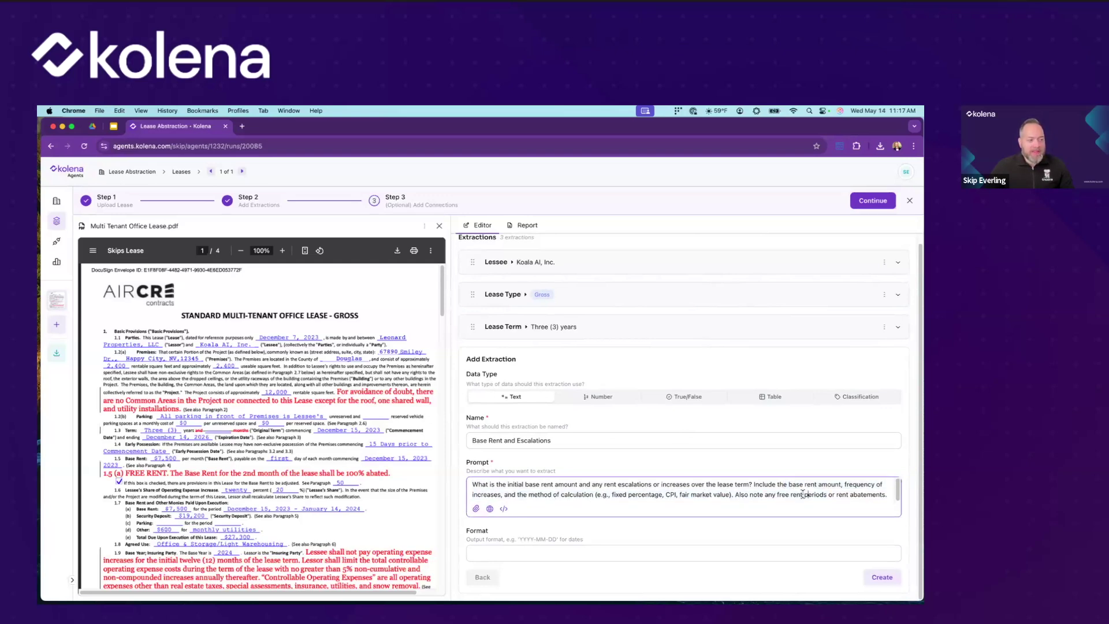
{"action": "left_click", "coordinate": [882, 577]}
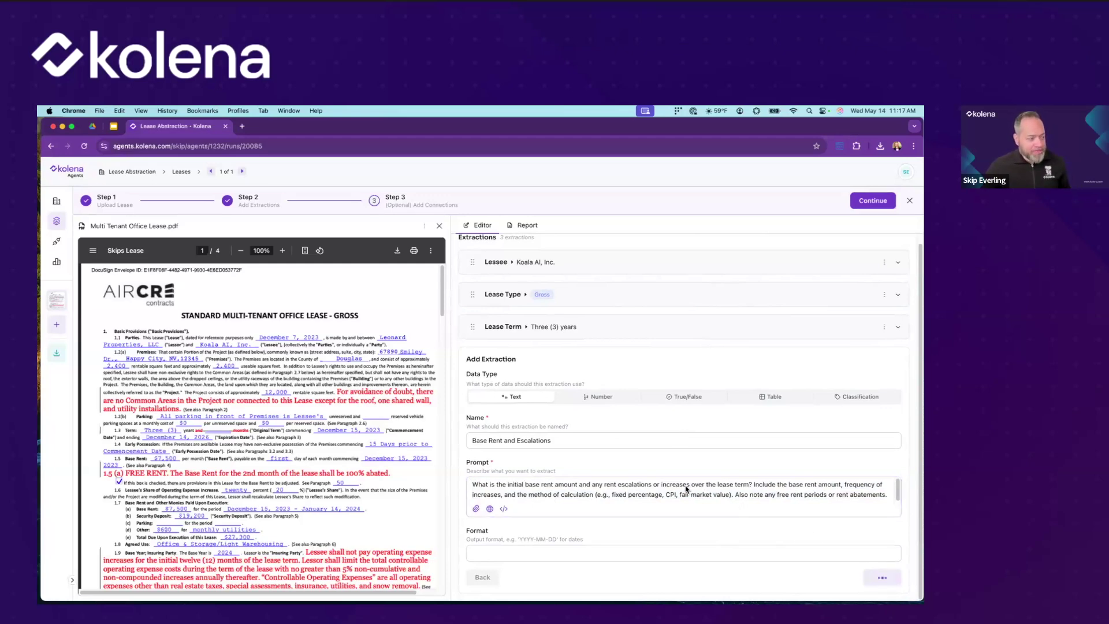
- Review the Base Rent and Escalations answer, reasoning and prompt against the lease text, and collapse its details
{"action": "left_click", "coordinate": [570, 373]}
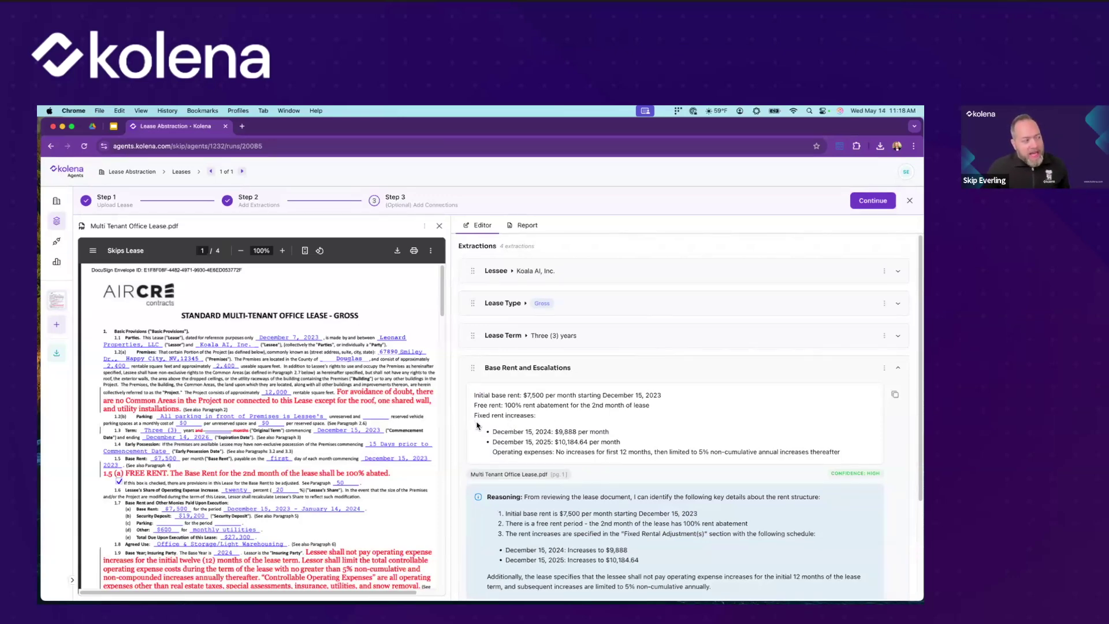
{"action": "scroll", "coordinate": [477, 425], "scroll_direction": "down", "scroll_amount": 1}
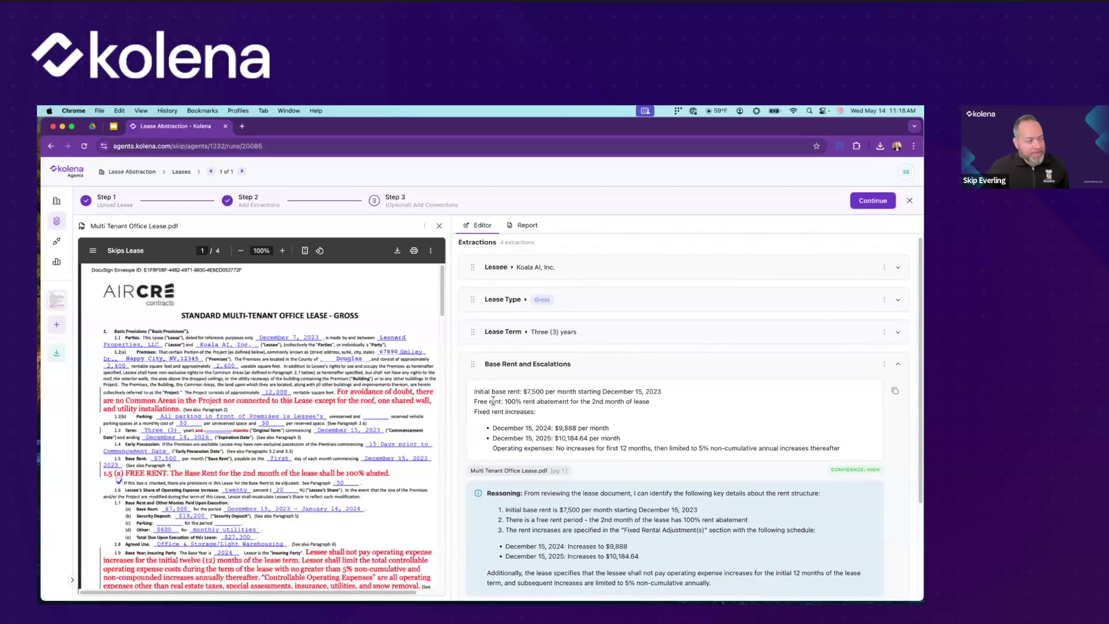
{"action": "left_click_drag", "start_coordinate": [473, 402], "coordinate": [657, 405]}
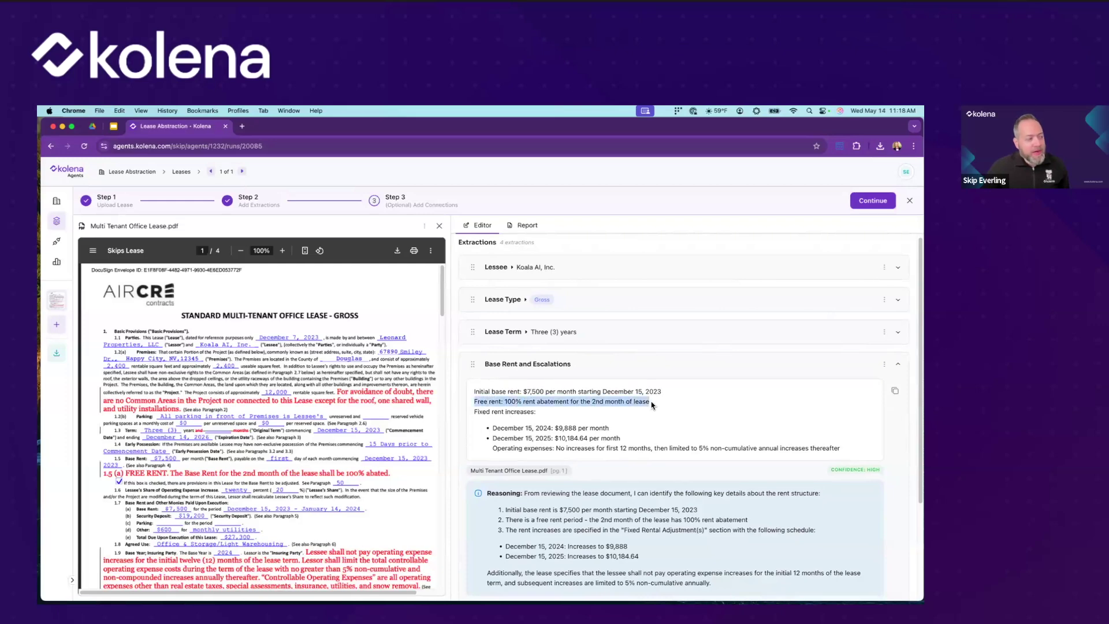
{"action": "left_click", "coordinate": [515, 399]}
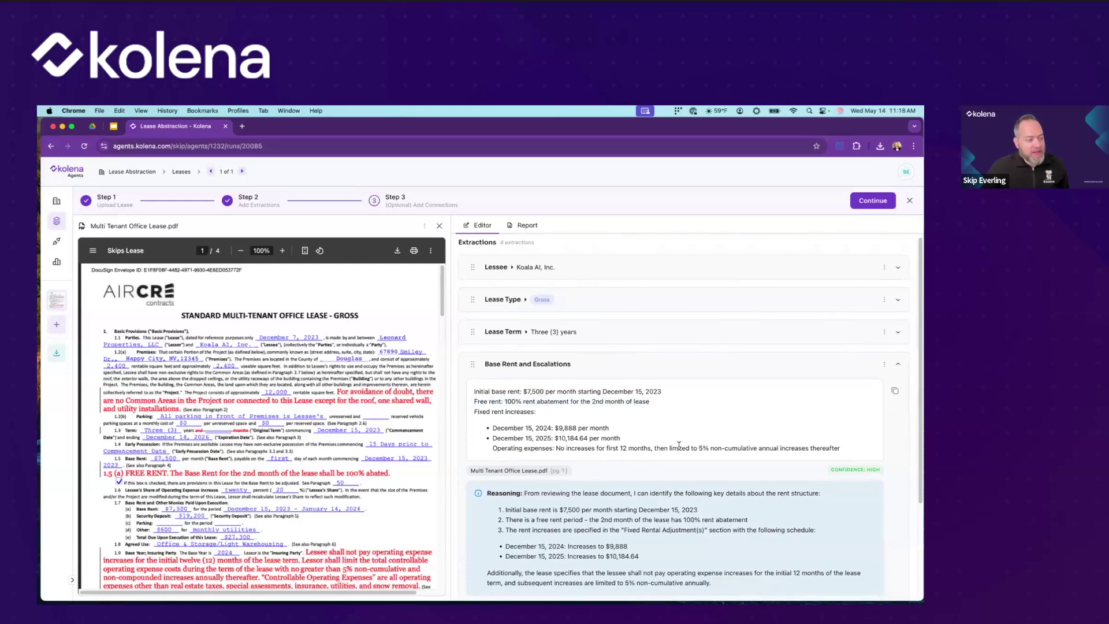
{"action": "scroll", "coordinate": [633, 491], "scroll_direction": "down", "scroll_amount": 2}
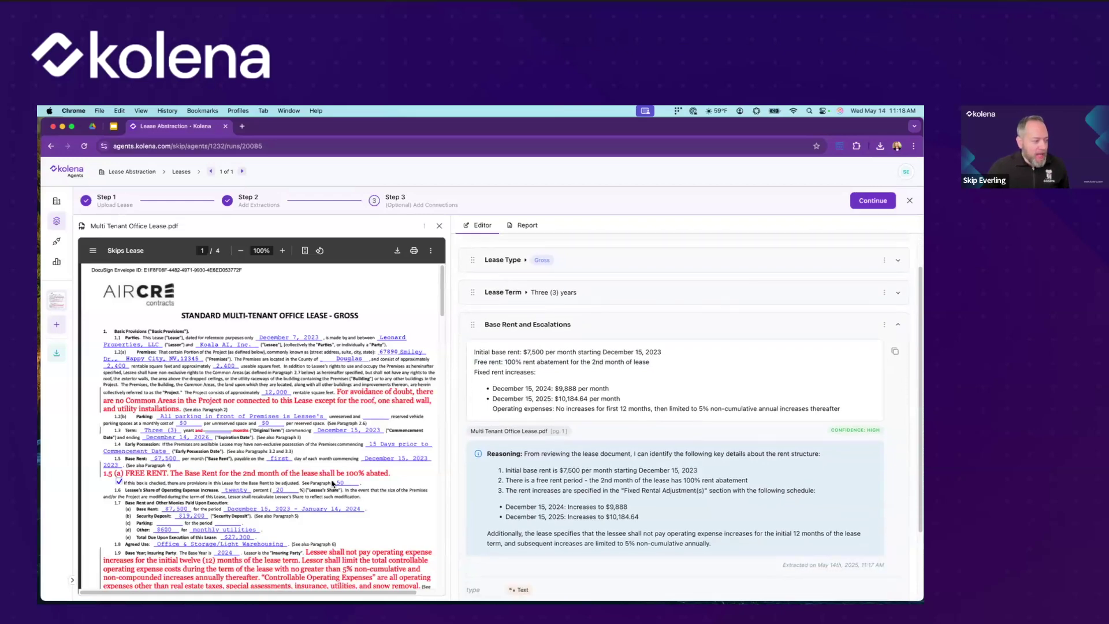
{"action": "scroll", "coordinate": [238, 468], "scroll_direction": "down", "scroll_amount": 1}
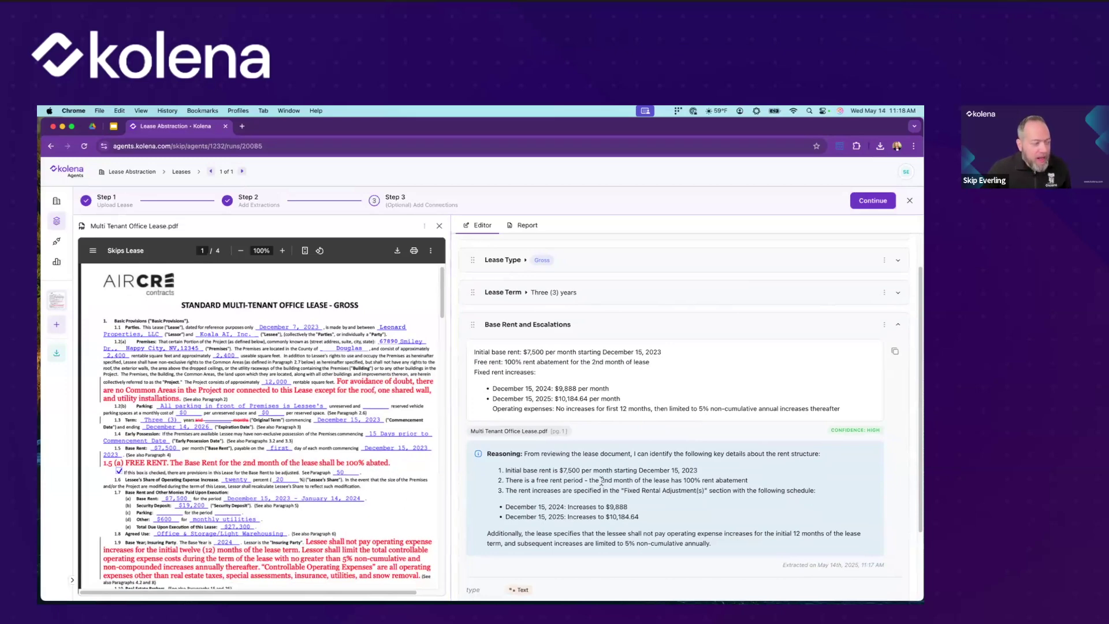
{"action": "scroll", "coordinate": [600, 481], "scroll_direction": "down", "scroll_amount": 2}
{"action": "scroll", "coordinate": [601, 481], "scroll_direction": "down", "scroll_amount": 1}
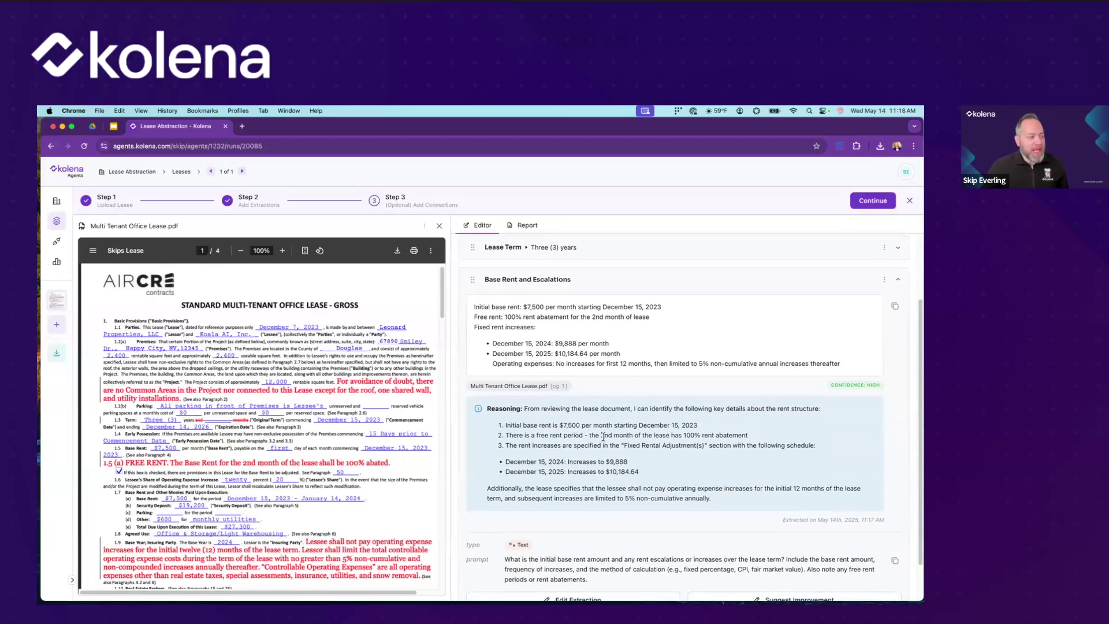
{"action": "scroll", "coordinate": [662, 452], "scroll_direction": "down", "scroll_amount": 1}
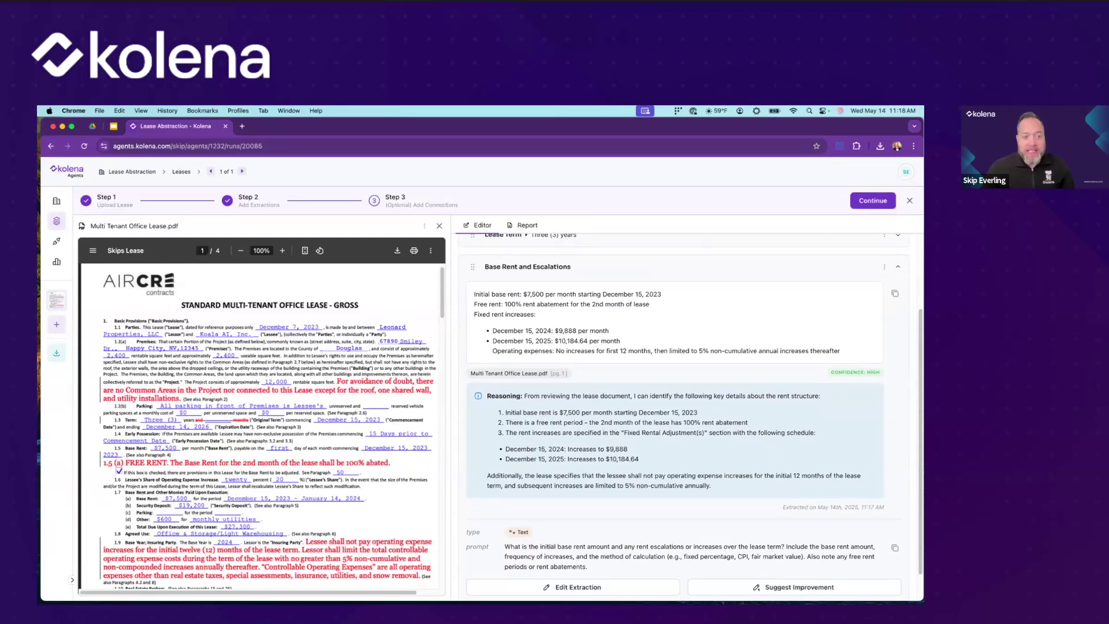
{"action": "scroll", "coordinate": [677, 487], "scroll_direction": "down", "scroll_amount": 1}
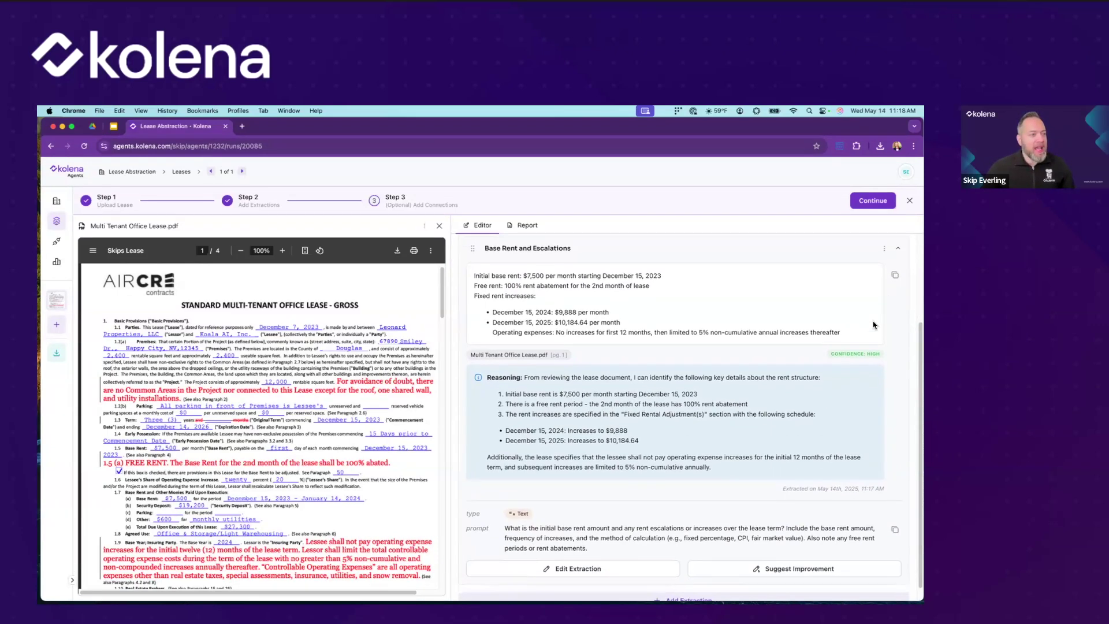
{"action": "left_click", "coordinate": [899, 252]}
- Create an extraction with the prompt "What is the total remaining lease obligation from June 3 2025"
{"action": "left_click", "coordinate": [555, 396]}
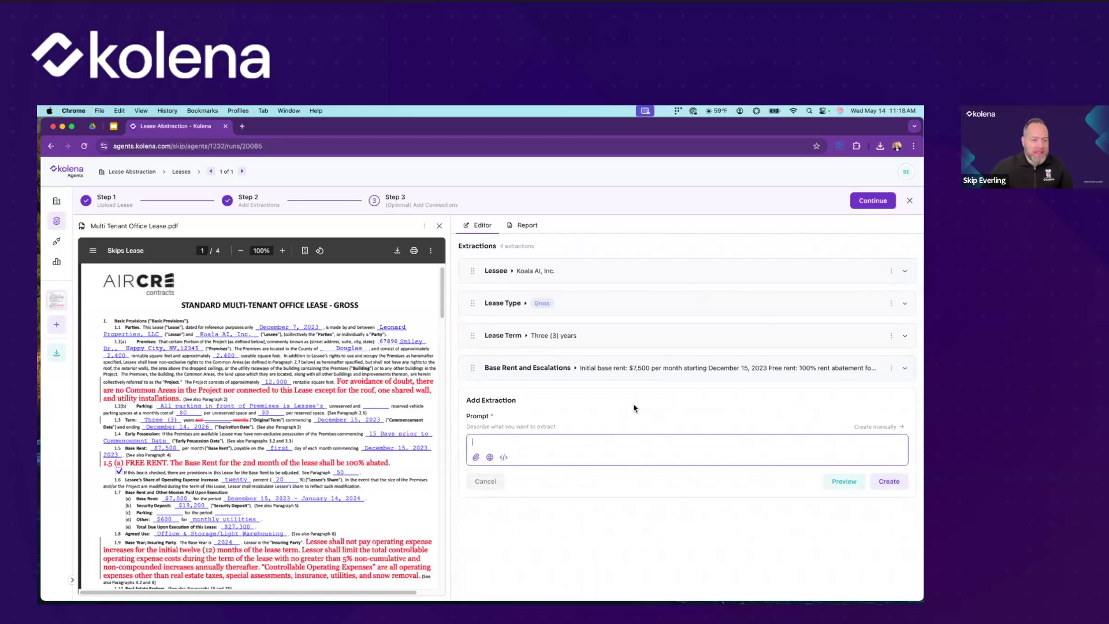
{"action": "type", "text": "Tota"}
{"action": "key", "text": "BackSpace"}
{"action": "key", "text": "BackSpace"}
{"action": "key", "text": "BackSpace"}
{"action": "key", "text": "BackSpace"}
{"action": "type", "text": "What sit"}
{"action": "key", "text": "BackSpace"}
{"action": "type", "text": "is the total remaining lease obligation from "}
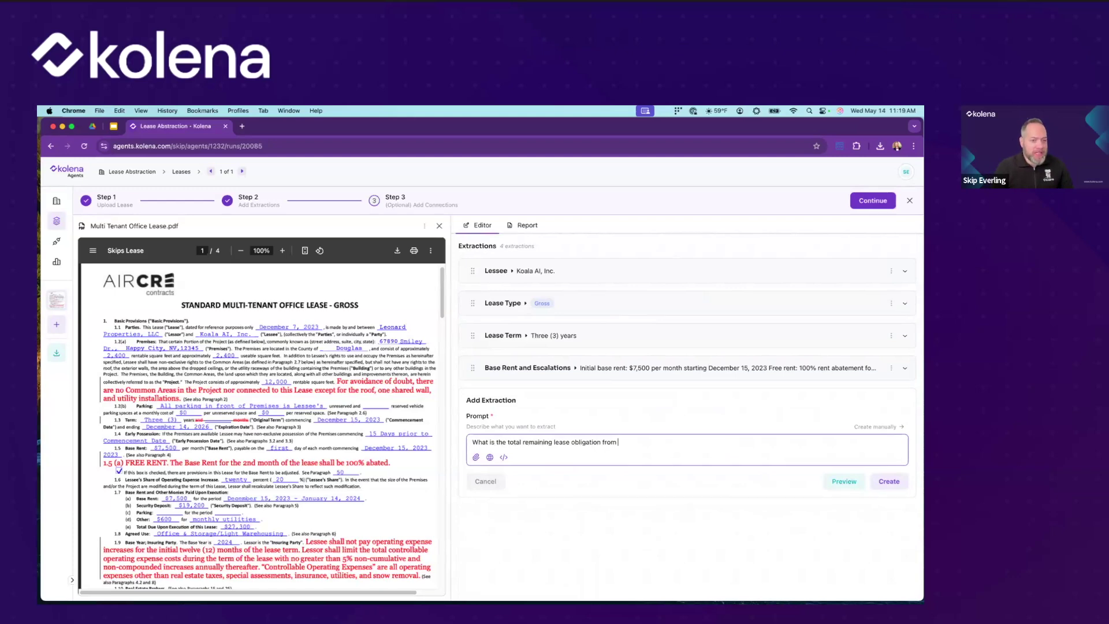
{"action": "type", "text": "June 3 2025"}
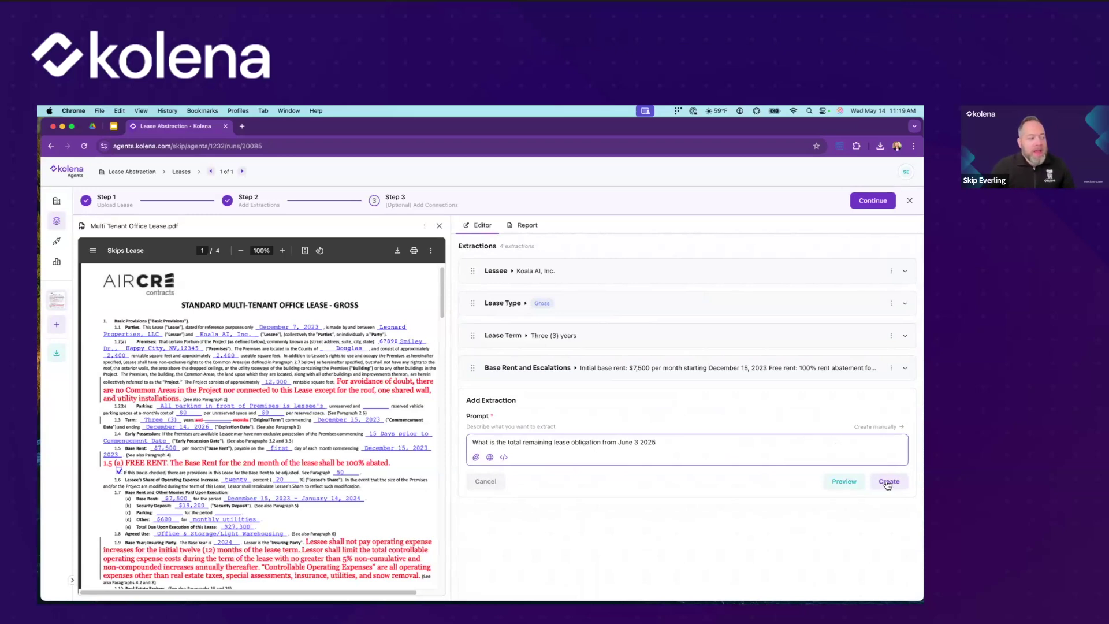
{"action": "left_click", "coordinate": [888, 482]}
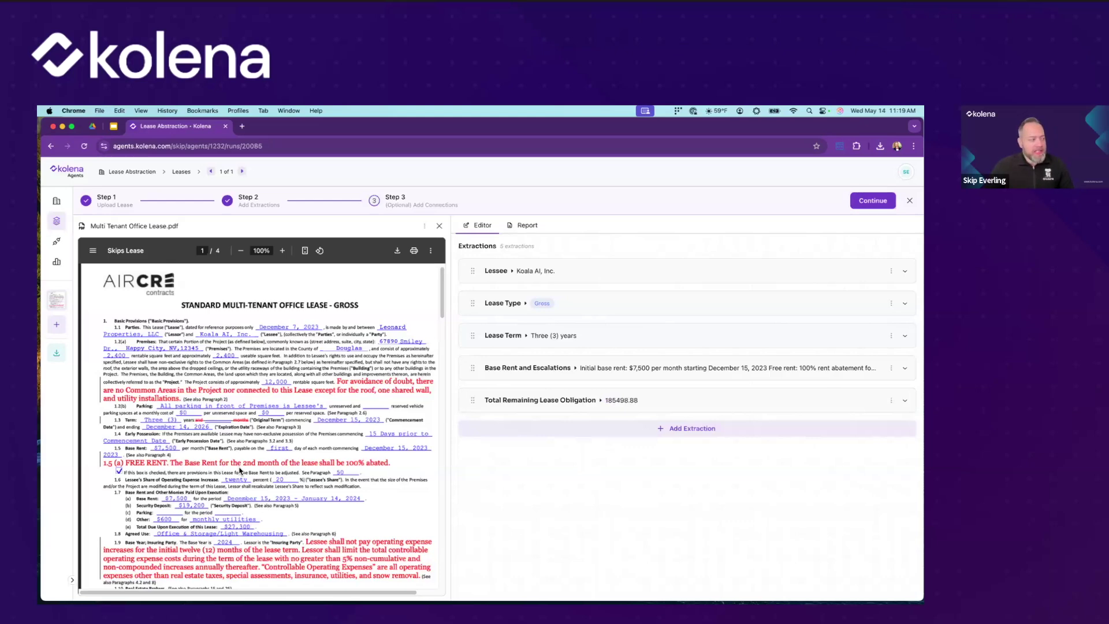
- Examine the Total Remaining Lease Obligation reasoning, including its lease dates, rent adjustments and calculations, and collapse its details
{"action": "left_click", "coordinate": [606, 400]}
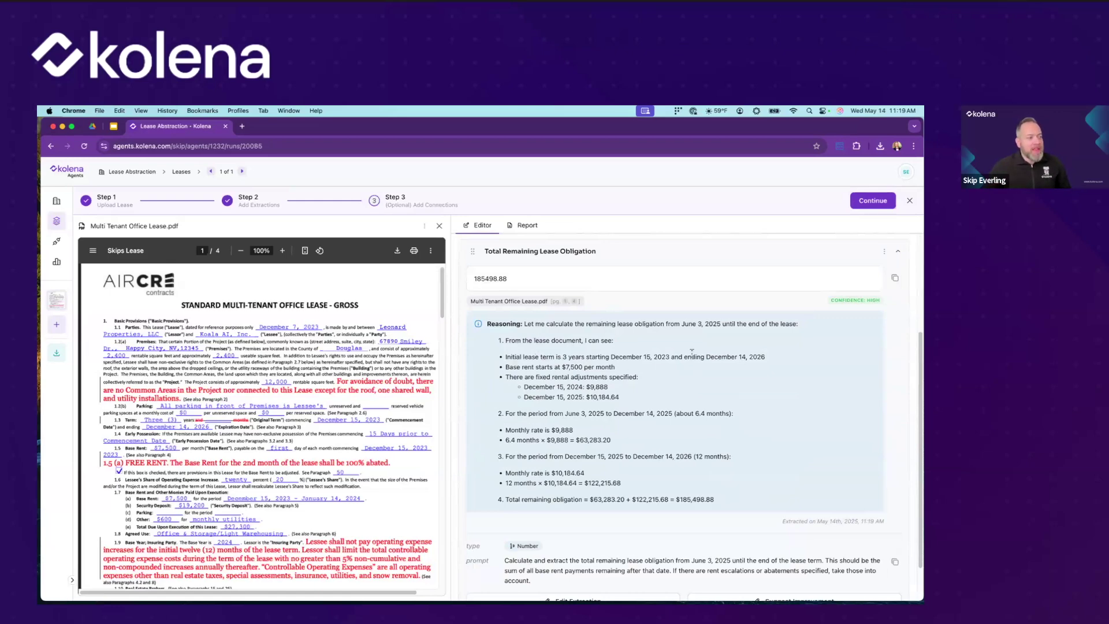
{"action": "left_click_drag", "start_coordinate": [644, 356], "coordinate": [768, 359]}
{"action": "left_click", "coordinate": [528, 367]}
{"action": "left_click_drag", "start_coordinate": [559, 387], "coordinate": [576, 408]}
{"action": "left_click", "coordinate": [561, 398]}
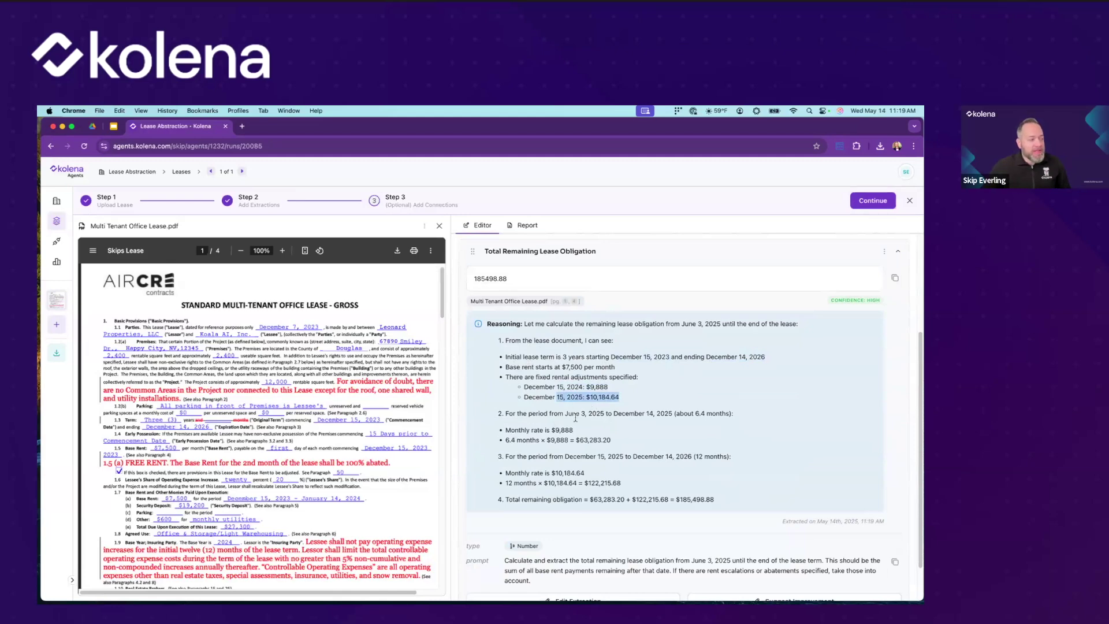
{"action": "left_click_drag", "start_coordinate": [506, 440], "coordinate": [598, 439]}
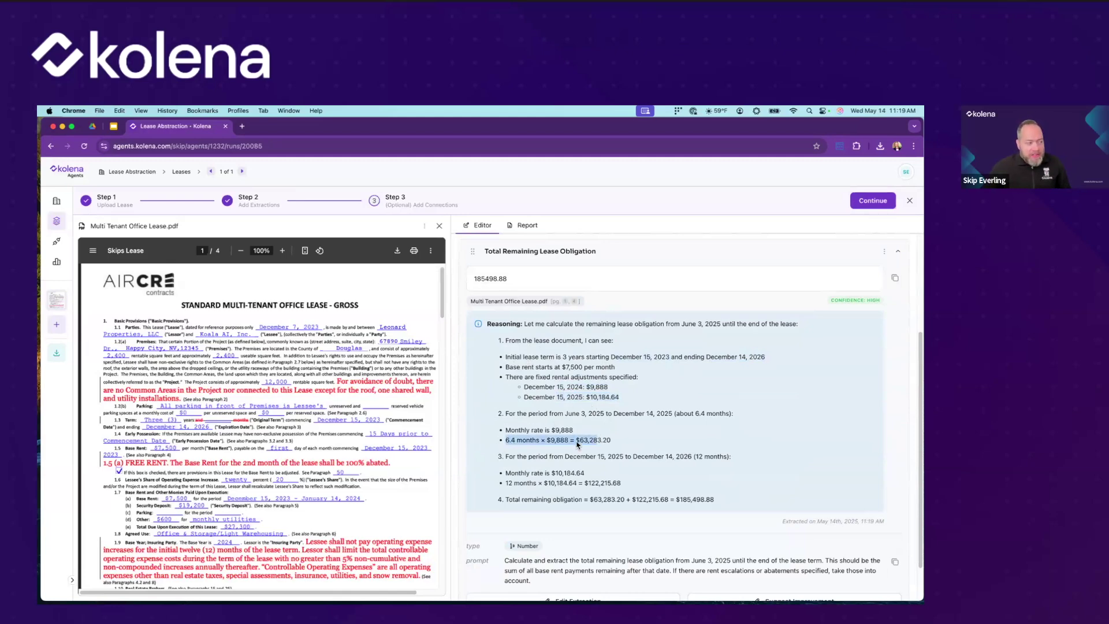
{"action": "left_click", "coordinate": [578, 446]}
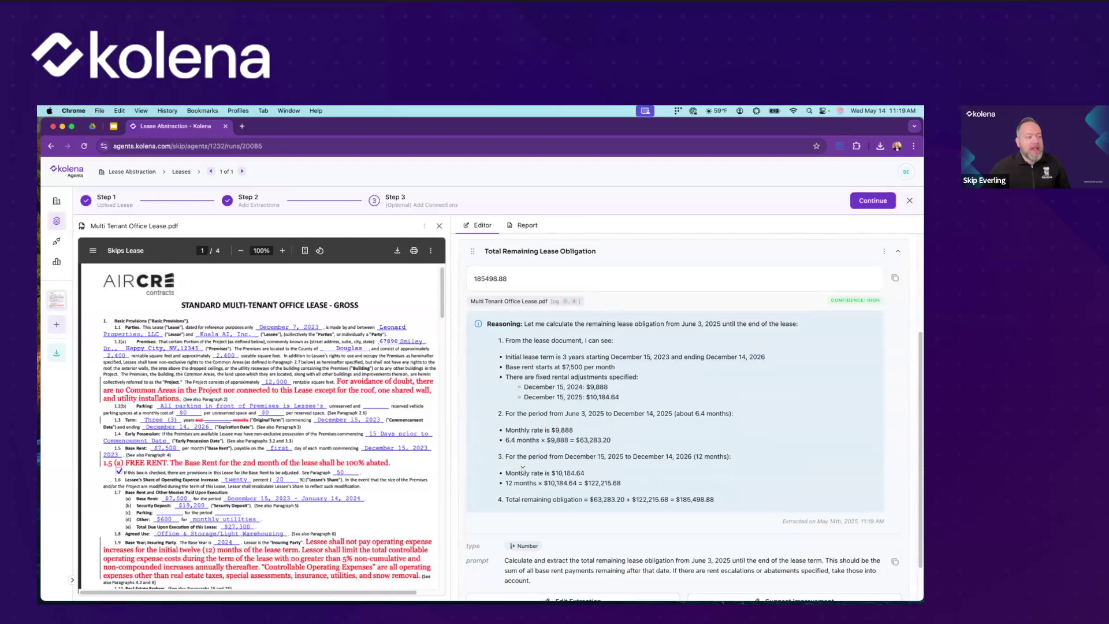
{"action": "left_click_drag", "start_coordinate": [529, 503], "coordinate": [715, 503]}
{"action": "left_click", "coordinate": [715, 503]}
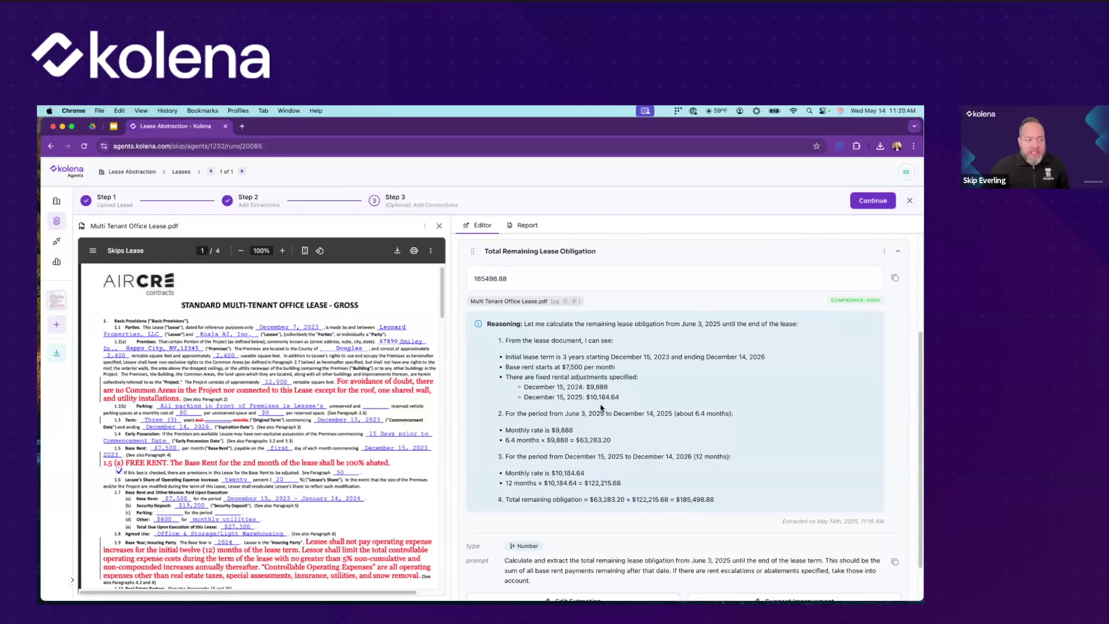
{"action": "scroll", "coordinate": [653, 437], "scroll_direction": "down", "scroll_amount": 2}
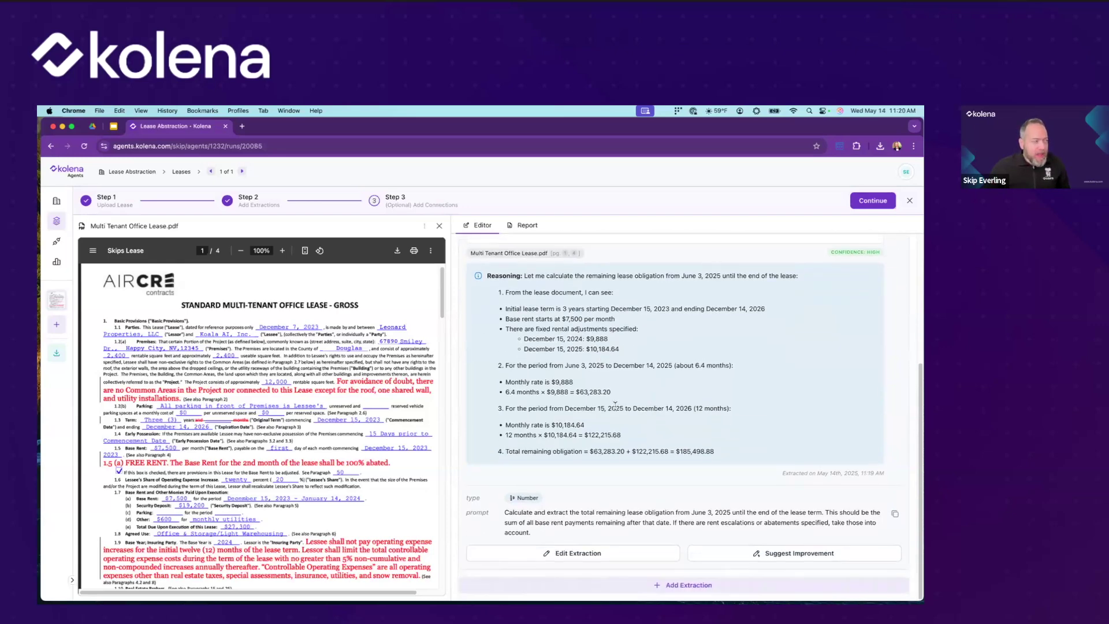
{"action": "scroll", "coordinate": [606, 406], "scroll_direction": "up", "scroll_amount": 5}
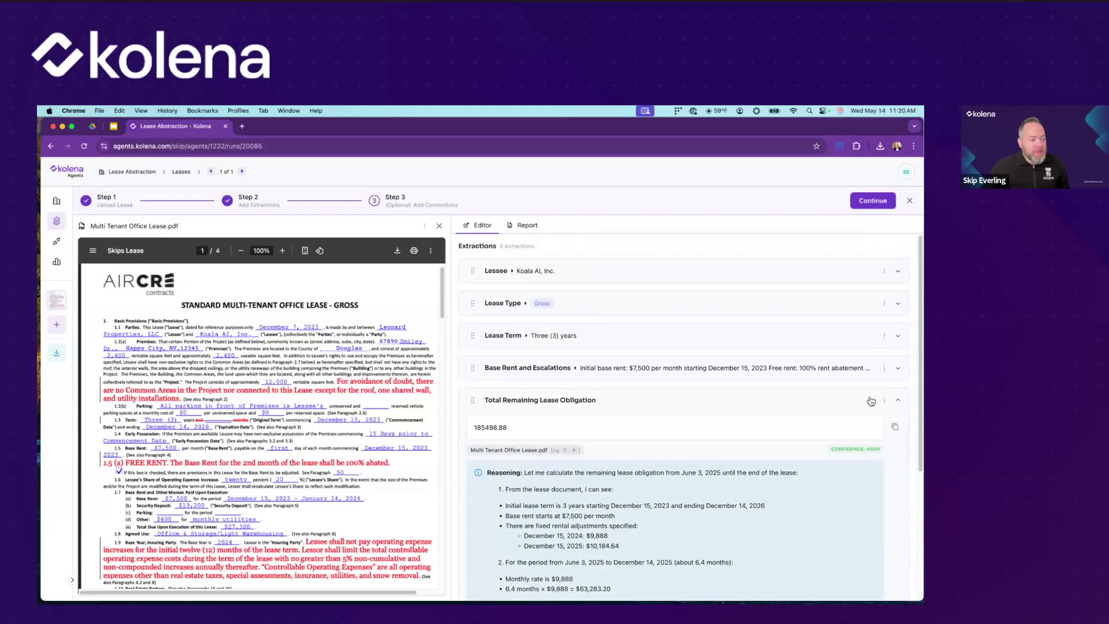
{"action": "left_click", "coordinate": [598, 398]}
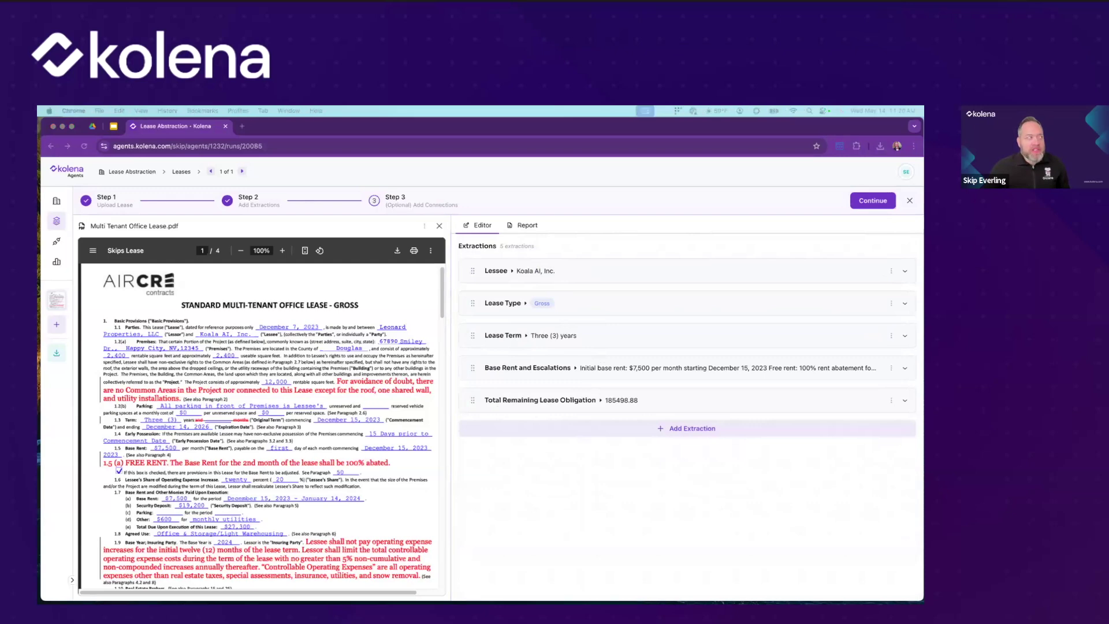
- Open the existing Lease Abstraction & Analysis Agent in a separate tab and look through its extractions and recent runs
{"action": "left_click", "coordinate": [202, 111]}
{"action": "scroll", "coordinate": [224, 425], "scroll_direction": "up", "scroll_amount": 3}
{"action": "scroll", "coordinate": [324, 374], "scroll_direction": "down", "scroll_amount": 9}
{"action": "scroll", "coordinate": [355, 387], "scroll_direction": "up", "scroll_amount": 3}
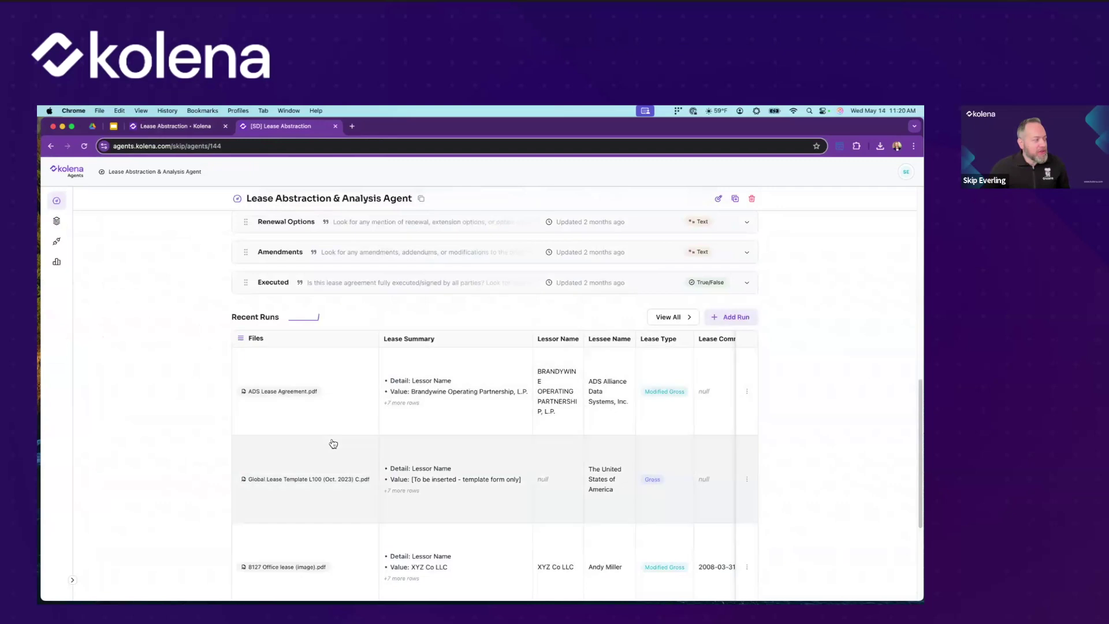
{"action": "scroll", "coordinate": [341, 446], "scroll_direction": "down", "scroll_amount": 5}
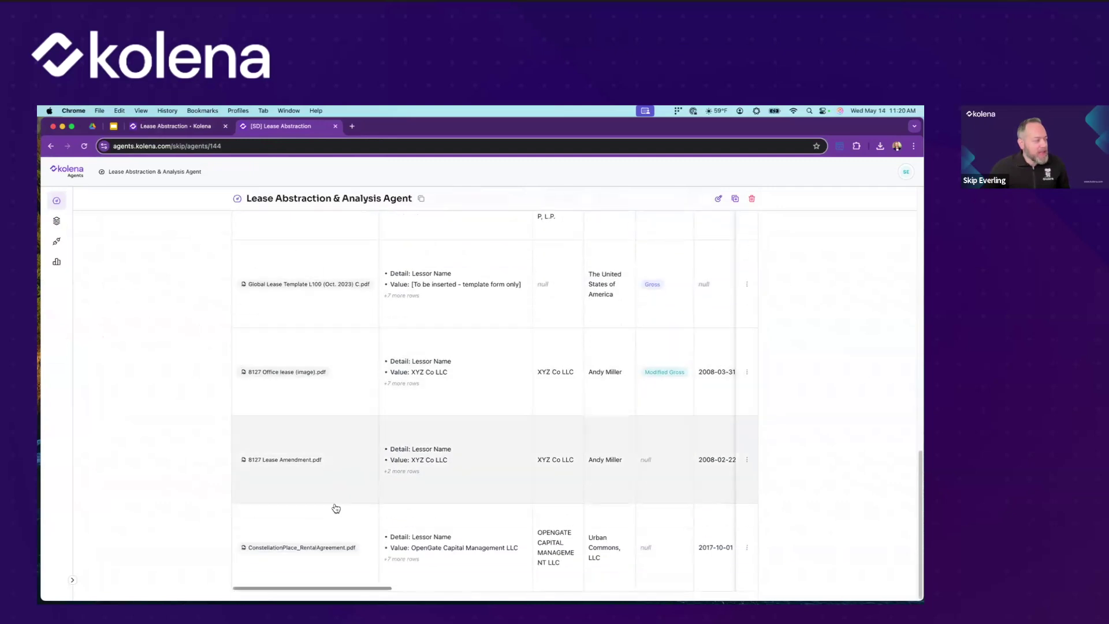
{"action": "scroll", "coordinate": [315, 495], "scroll_direction": "up", "scroll_amount": 3}
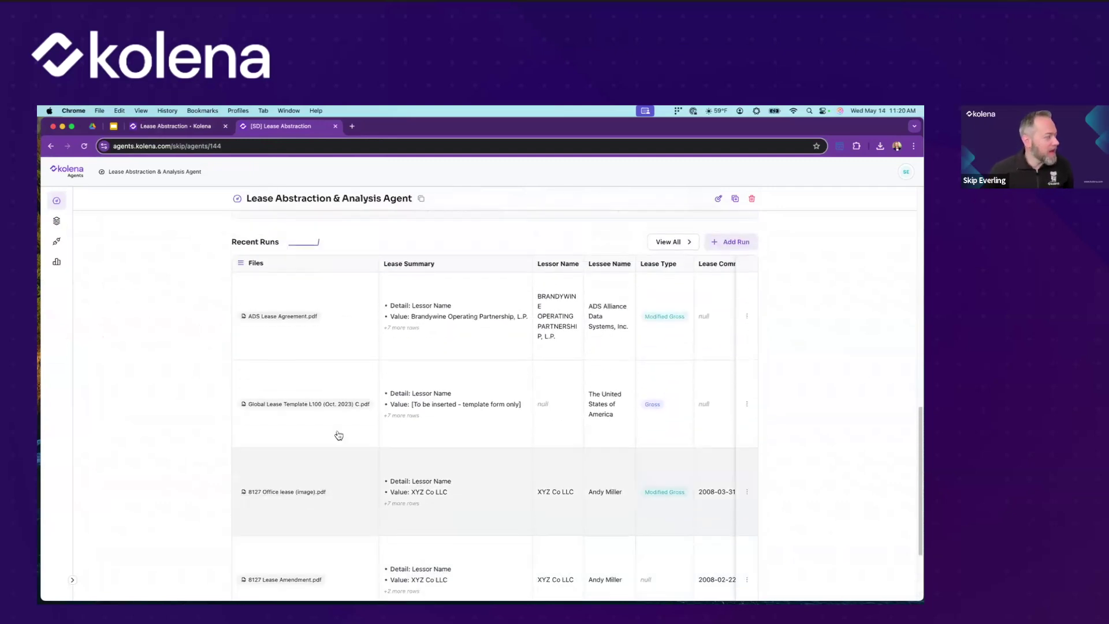
- Open the Multi Tenant Lease.pdf run from the full list of runs and look through its extractions
{"action": "scroll", "coordinate": [346, 341], "scroll_direction": "up", "scroll_amount": 2}
{"action": "scroll", "coordinate": [368, 520], "scroll_direction": "down", "scroll_amount": 5}
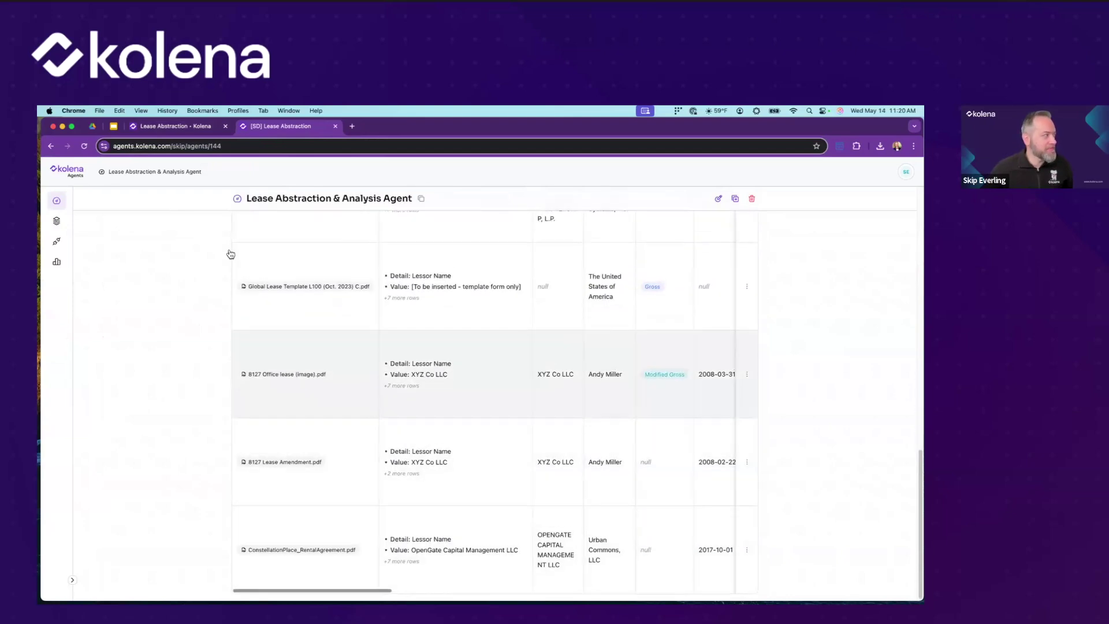
{"action": "left_click", "coordinate": [56, 221]}
{"action": "scroll", "coordinate": [203, 415], "scroll_direction": "down", "scroll_amount": 10}
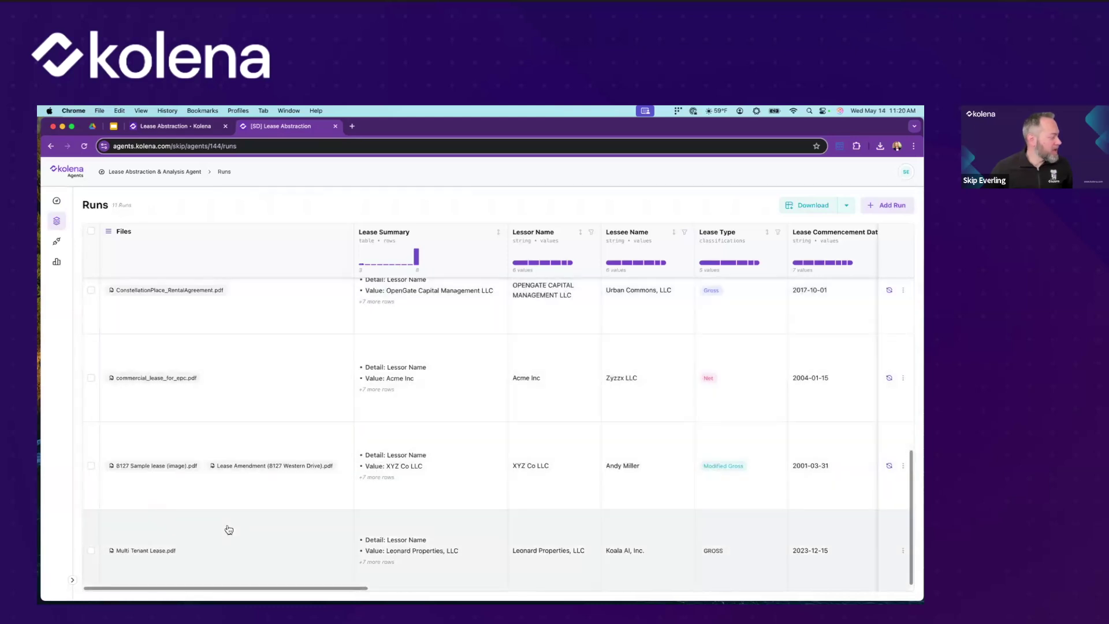
{"action": "left_click", "coordinate": [220, 537]}
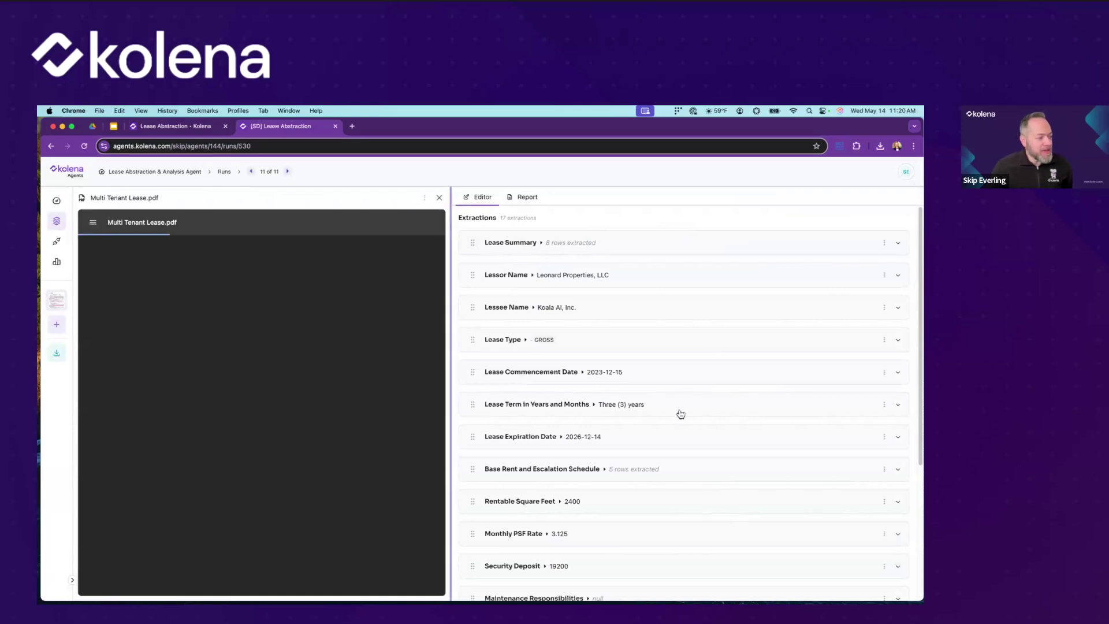
{"action": "scroll", "coordinate": [575, 450], "scroll_direction": "down", "scroll_amount": 4}
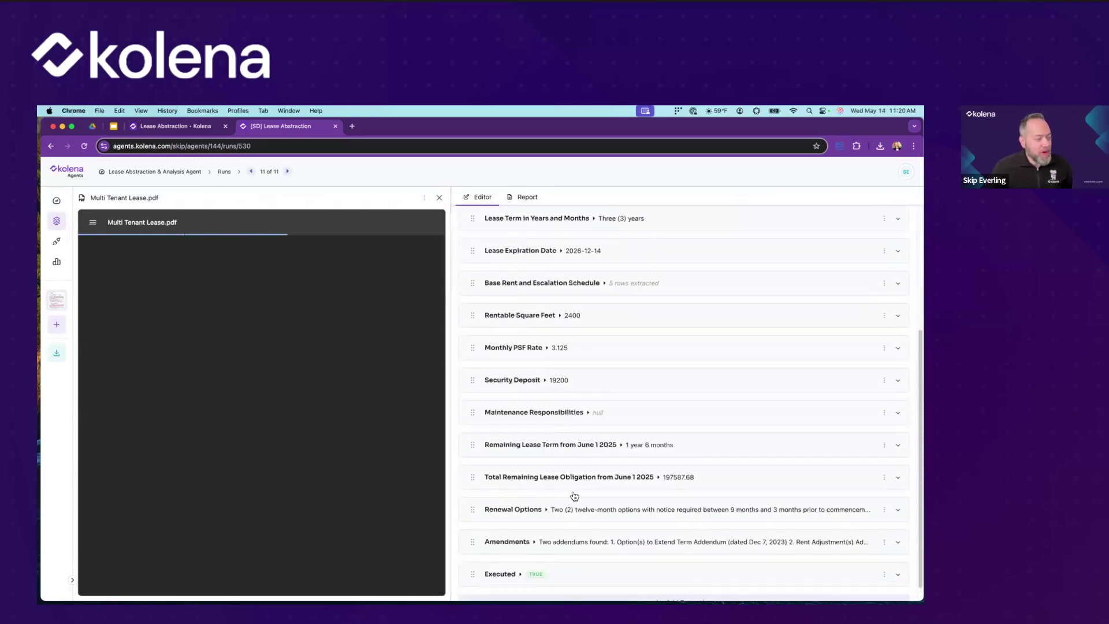
{"action": "scroll", "coordinate": [574, 463], "scroll_direction": "down", "scroll_amount": 1}
{"action": "scroll", "coordinate": [569, 508], "scroll_direction": "up", "scroll_amount": 5}
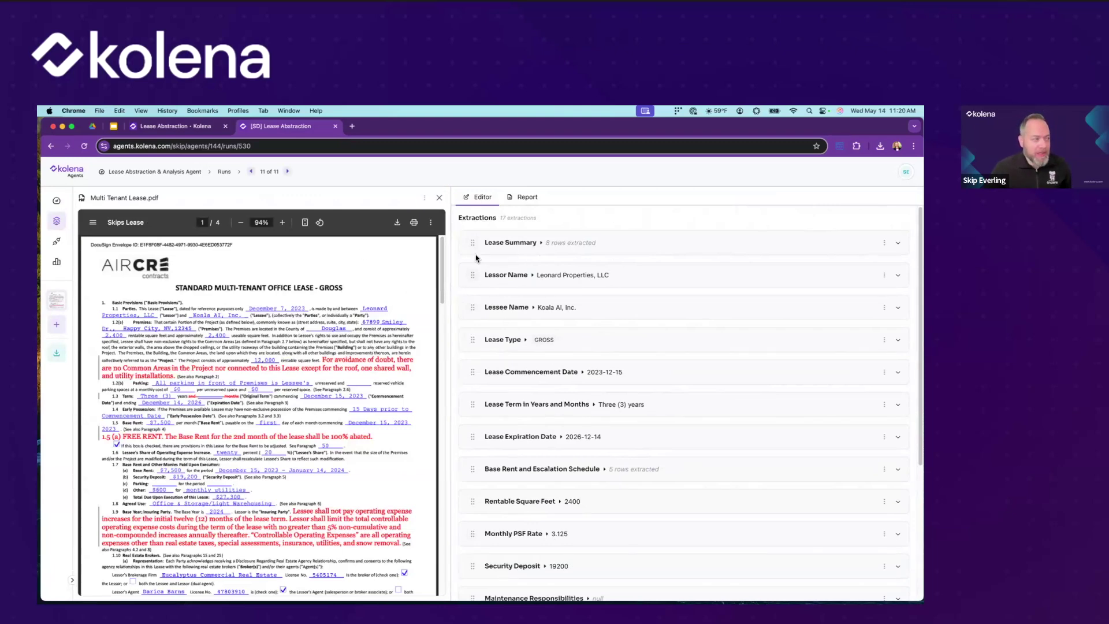
- Read through the Multi Tenant Lease run's report, from the lease summary and escalation schedule down to the executed status
{"action": "left_click", "coordinate": [525, 198]}
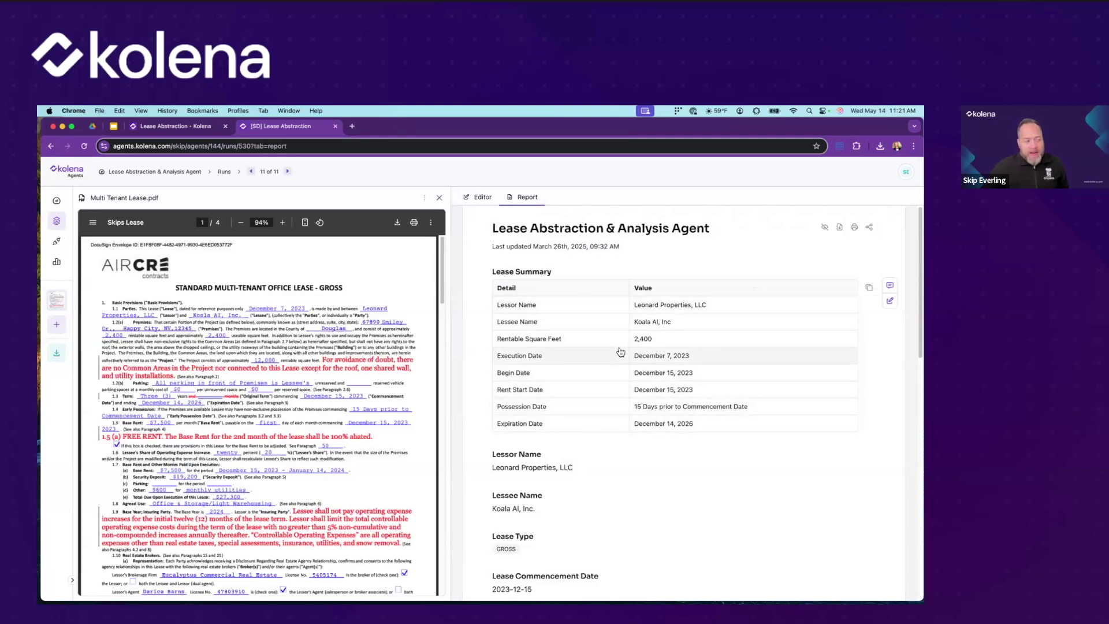
{"action": "scroll", "coordinate": [508, 382], "scroll_direction": "down", "scroll_amount": 1}
{"action": "scroll", "coordinate": [508, 382], "scroll_direction": "down", "scroll_amount": 9}
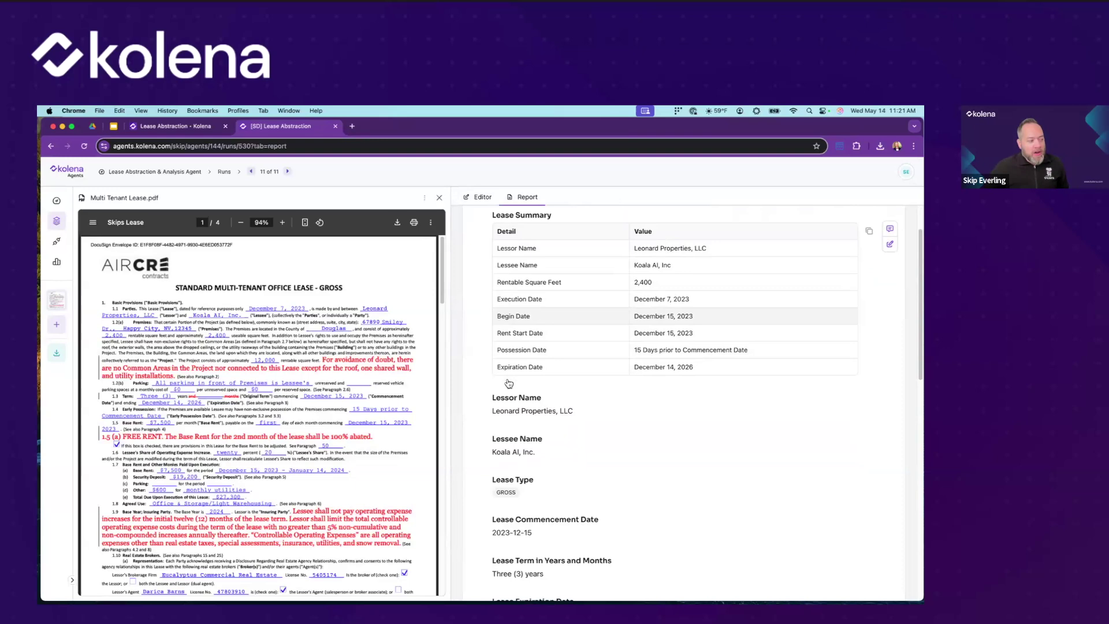
{"action": "scroll", "coordinate": [485, 358], "scroll_direction": "down", "scroll_amount": 1}
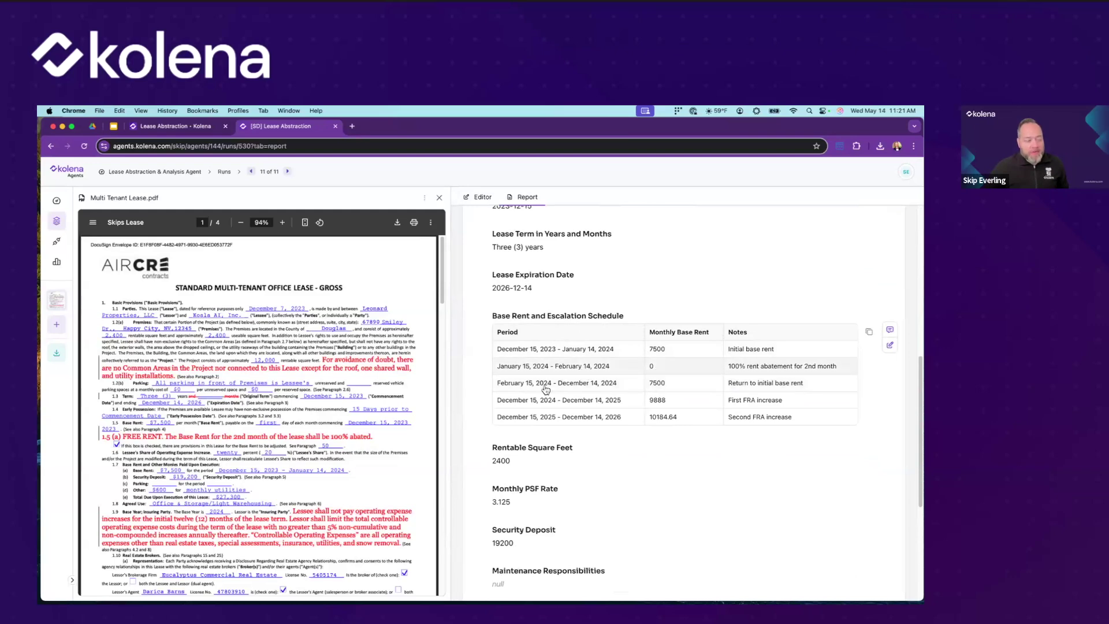
{"action": "scroll", "coordinate": [508, 409], "scroll_direction": "down", "scroll_amount": 7}
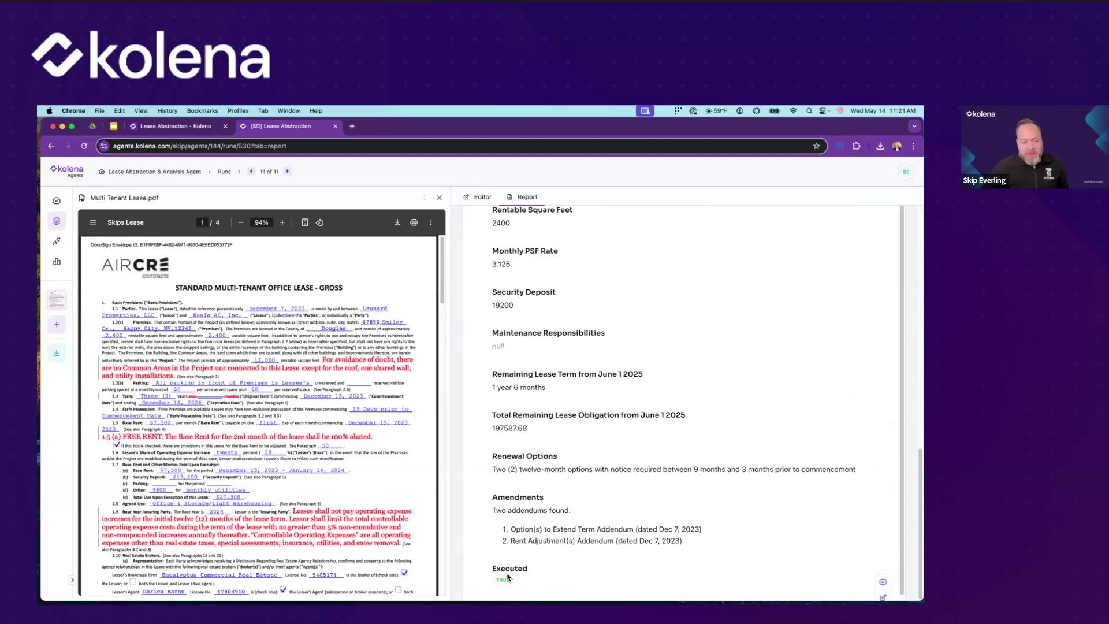
{"action": "scroll", "coordinate": [591, 486], "scroll_direction": "up", "scroll_amount": 15}
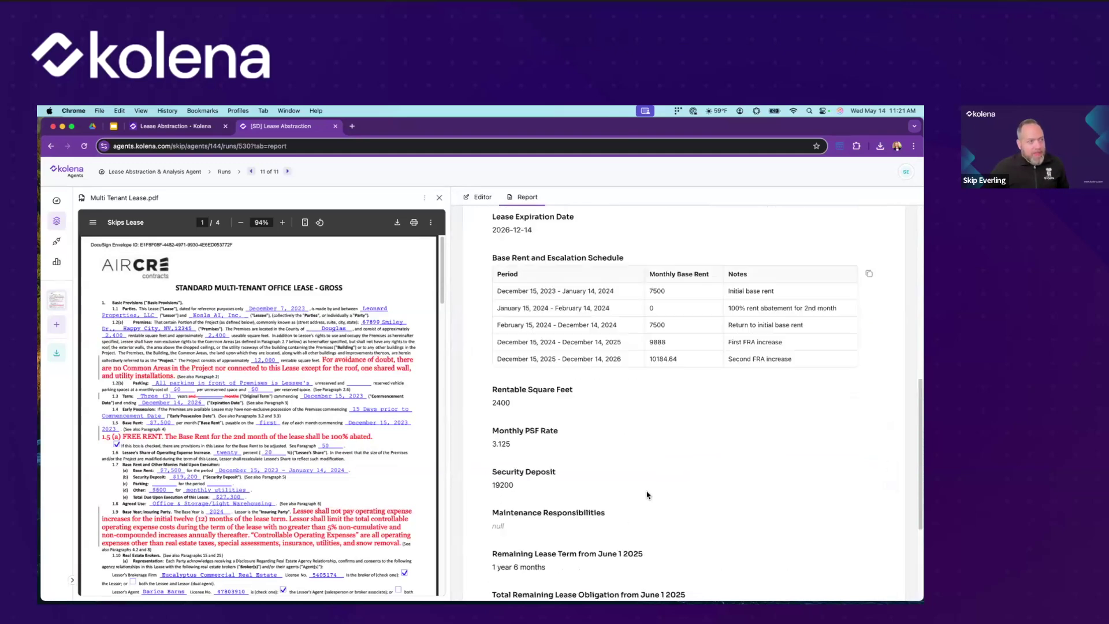
- Show the reasoning and source citations in the report and look through them for the lease fields
{"action": "left_click", "coordinate": [825, 227]}
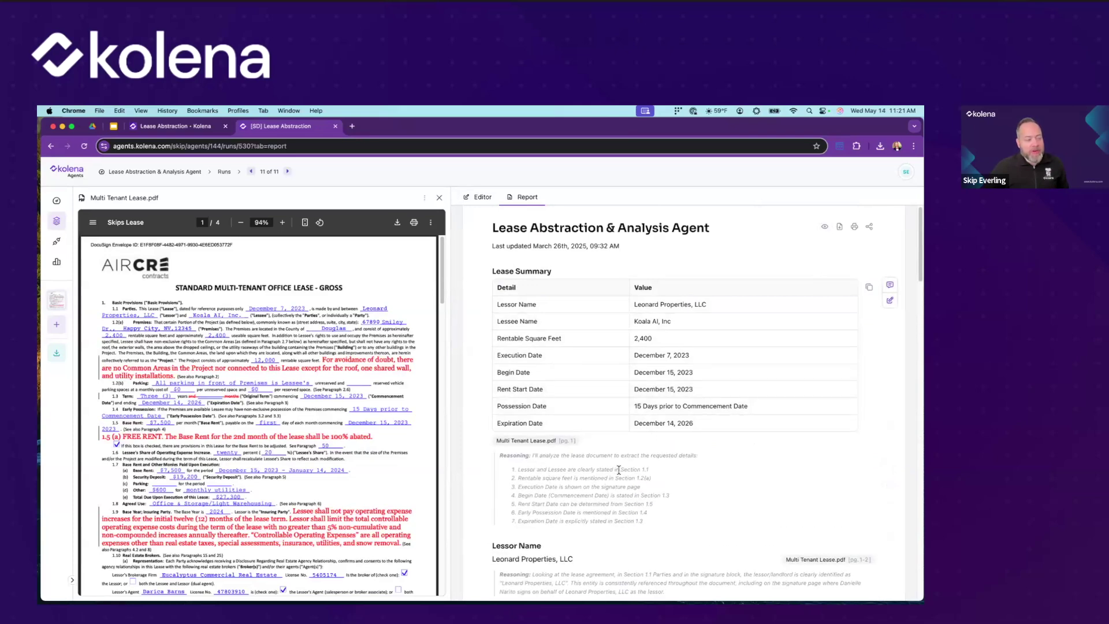
{"action": "scroll", "coordinate": [520, 375], "scroll_direction": "down", "scroll_amount": 3}
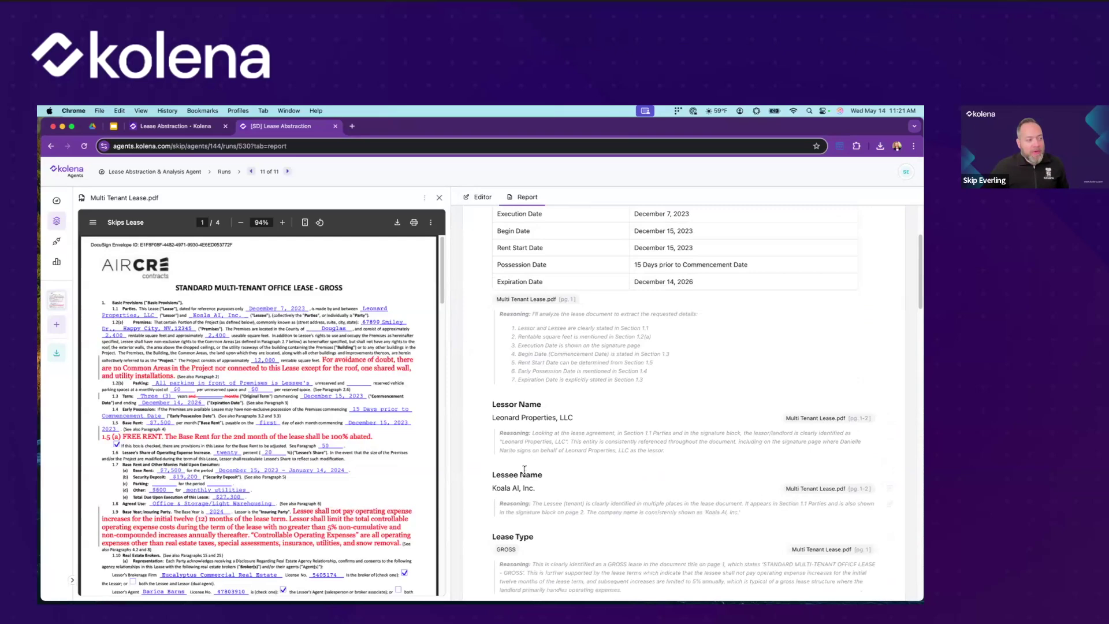
{"action": "scroll", "coordinate": [554, 469], "scroll_direction": "down", "scroll_amount": 3}
{"action": "scroll", "coordinate": [555, 469], "scroll_direction": "down", "scroll_amount": 1}
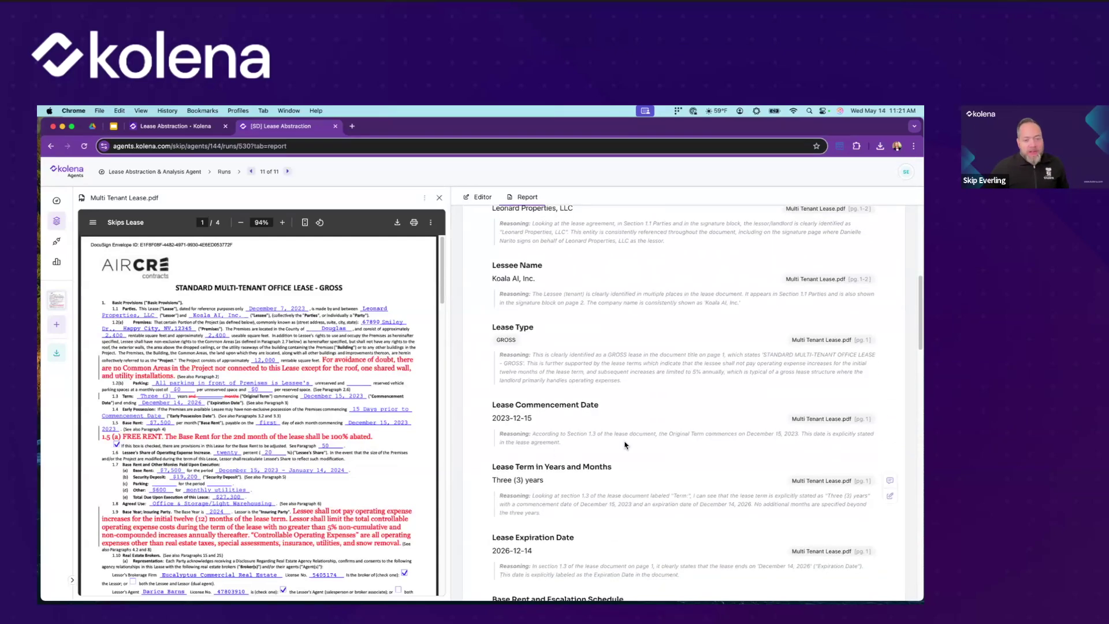
{"action": "scroll", "coordinate": [693, 486], "scroll_direction": "up", "scroll_amount": 3}
{"action": "scroll", "coordinate": [709, 486], "scroll_direction": "up", "scroll_amount": 4}
{"action": "left_click", "coordinate": [839, 227]}
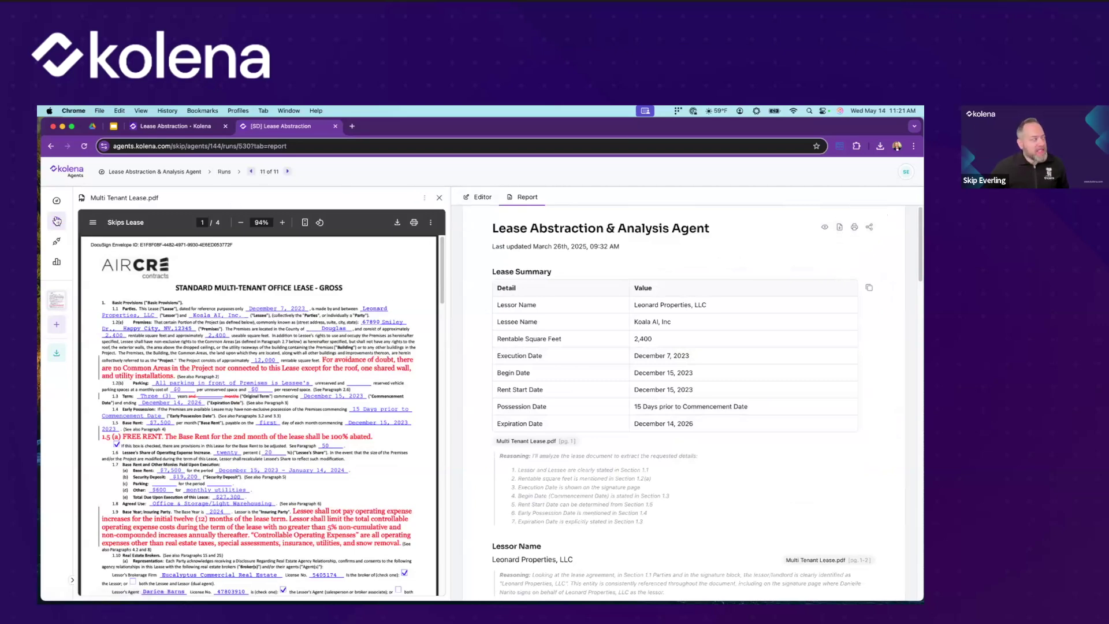
- Open the Lease Abstraction & Analysis Agent's connections and examine its sources and destinations
{"action": "left_click", "coordinate": [57, 242]}
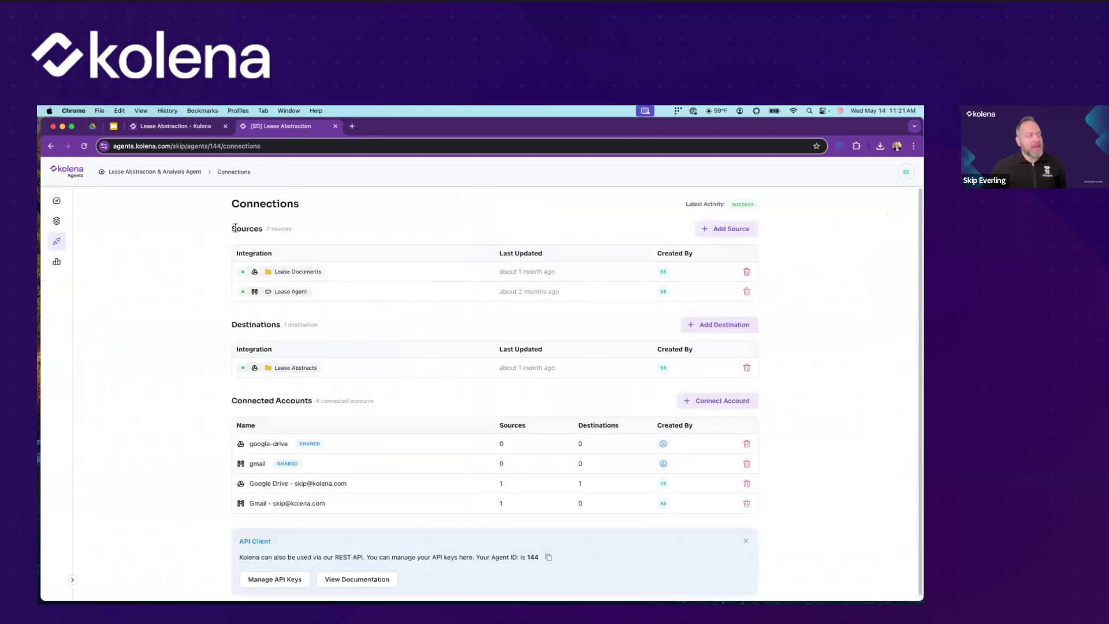
{"action": "left_click_drag", "start_coordinate": [231, 230], "coordinate": [329, 235]}
{"action": "left_click", "coordinate": [236, 310]}
{"action": "left_click_drag", "start_coordinate": [233, 326], "coordinate": [333, 325]}
{"action": "left_click", "coordinate": [227, 327]}
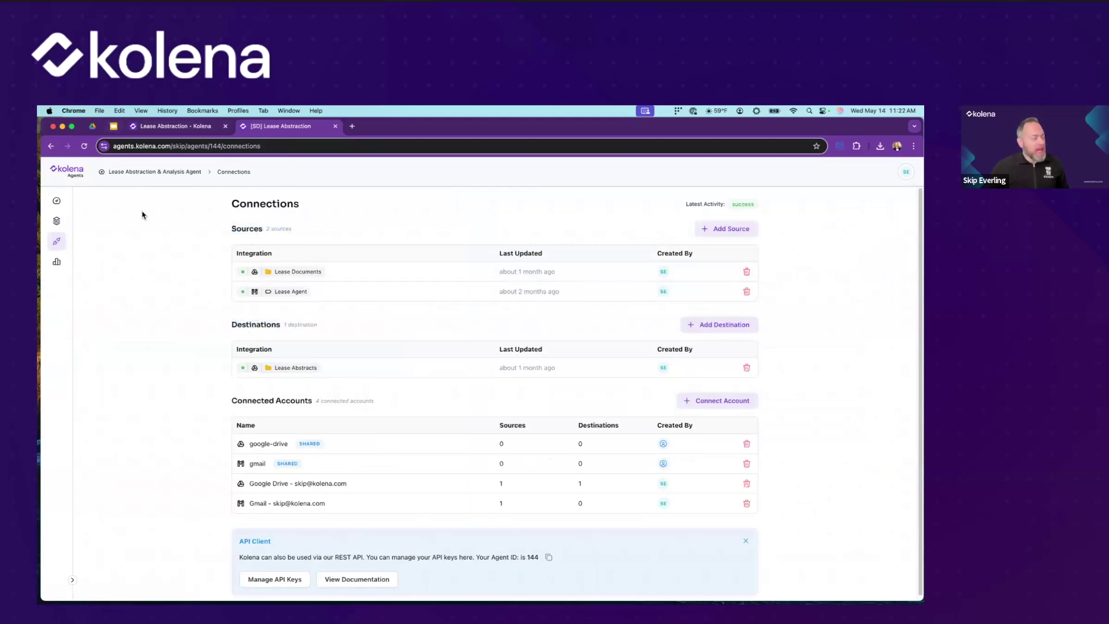
- Switch to the webinar slides in Google Slides, view the AI Agents Automate Data Intensive Workflows slide, and return to the agent's connections
{"action": "key", "text": "super+2"}
{"action": "left_click", "coordinate": [94, 409]}
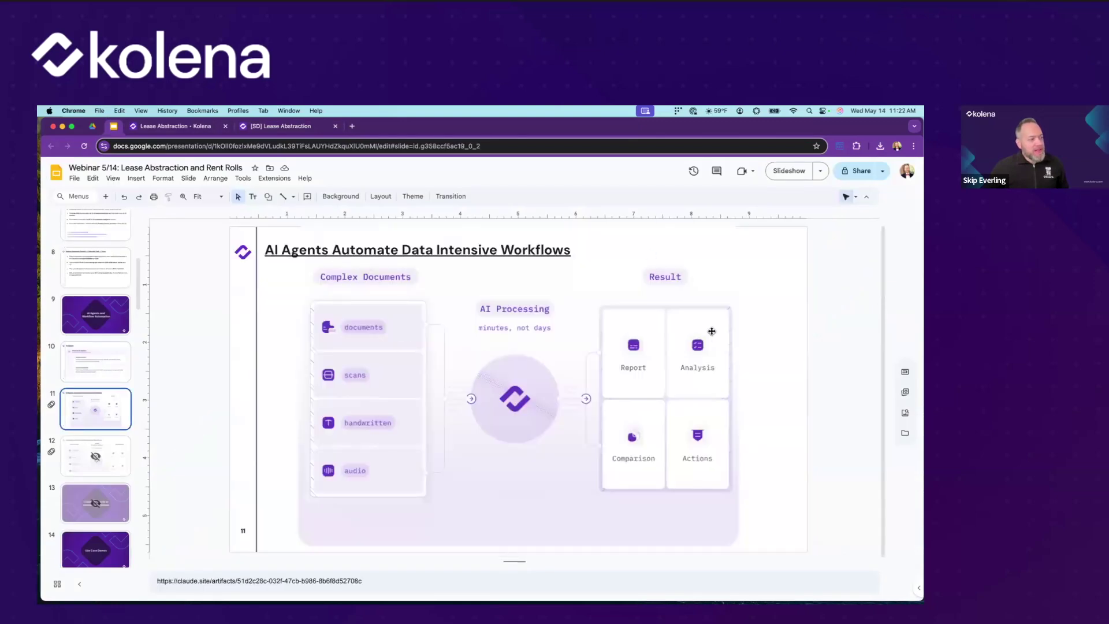
{"action": "left_click", "coordinate": [281, 123]}
- View the integrations available for a new source and close the dialog without adding one
{"action": "mouse_move", "coordinate": [304, 275]}
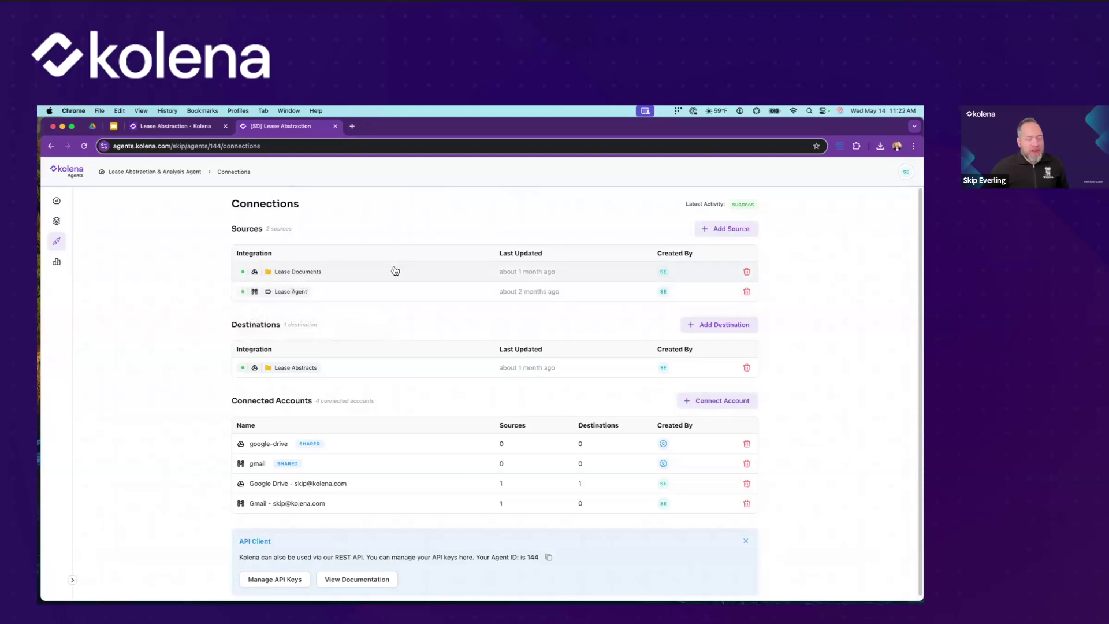
{"action": "left_click", "coordinate": [729, 230]}
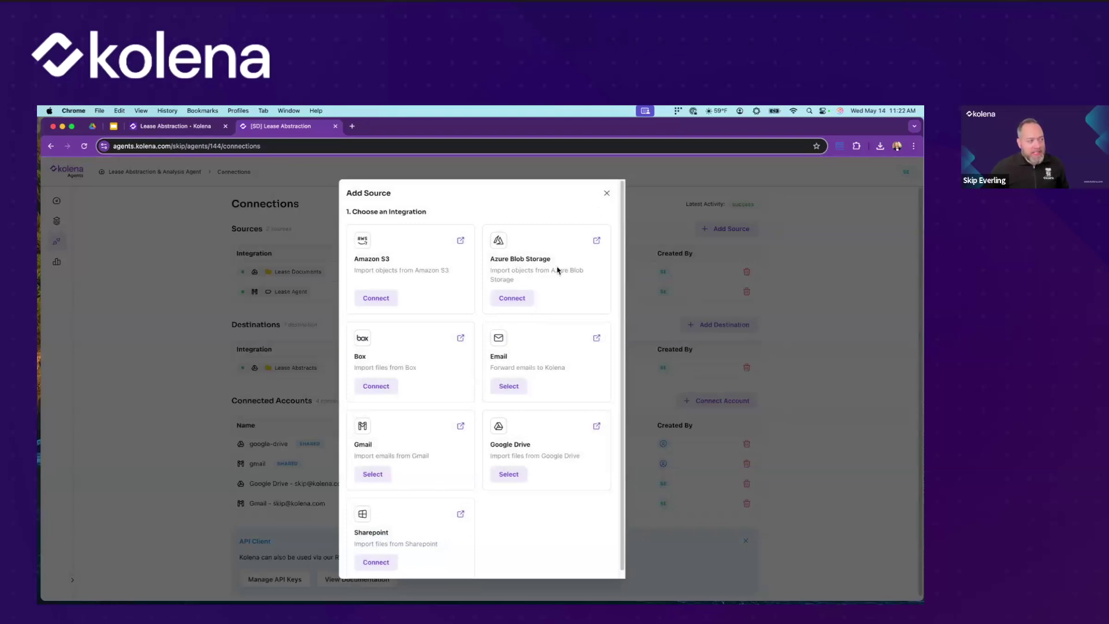
{"action": "left_click", "coordinate": [606, 197]}
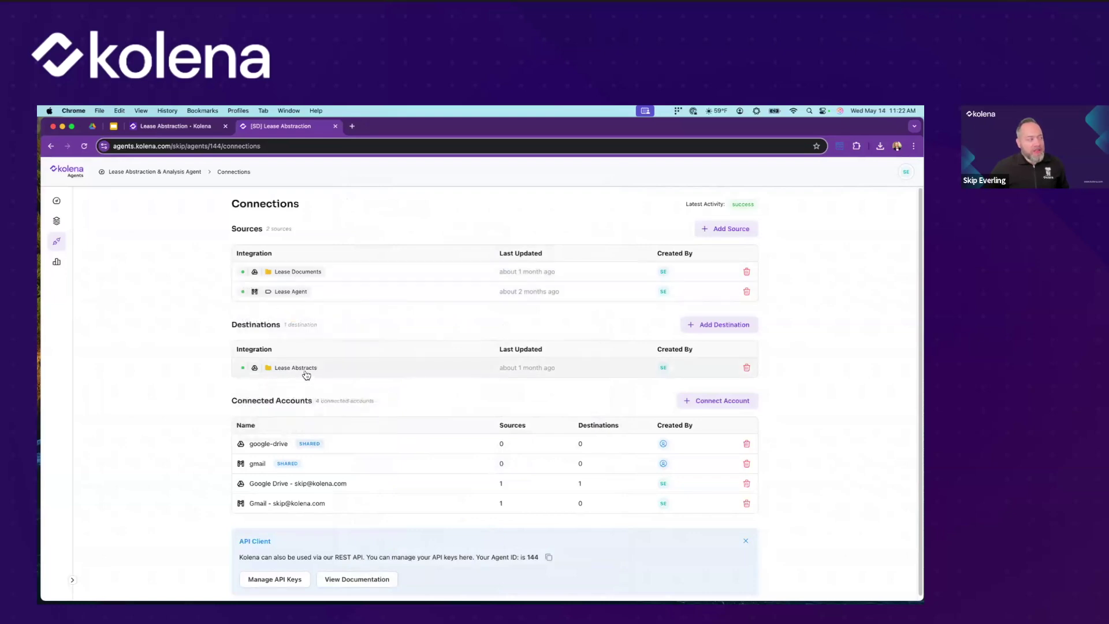
- View the report of the new Lease Abstraction agent's run alongside the finished agent's connections
{"action": "left_click", "coordinate": [184, 127]}
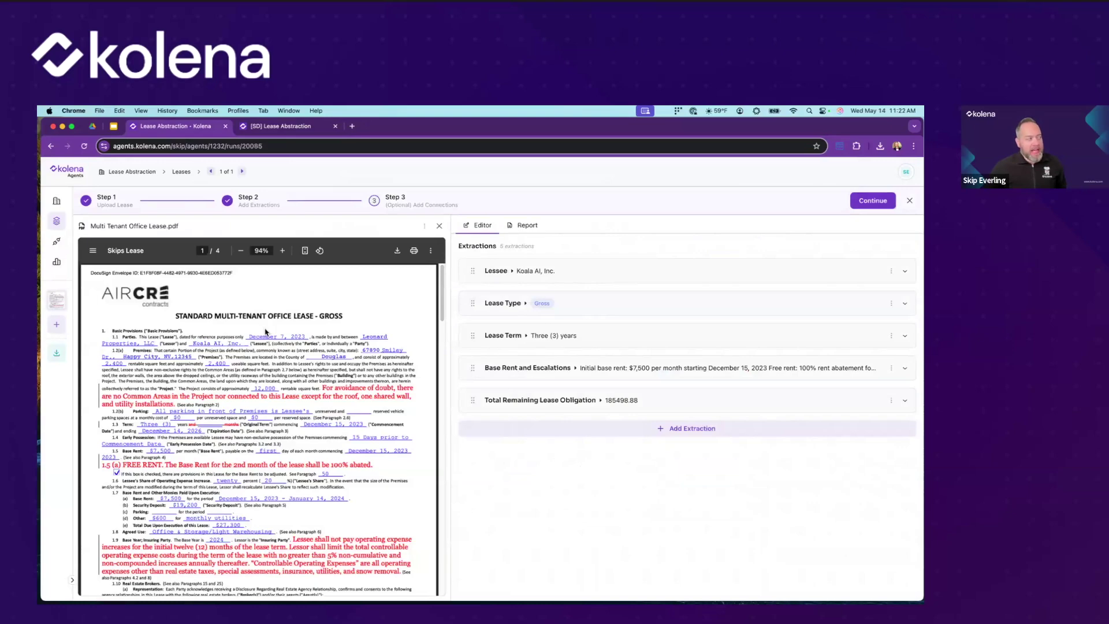
{"action": "left_click", "coordinate": [527, 225]}
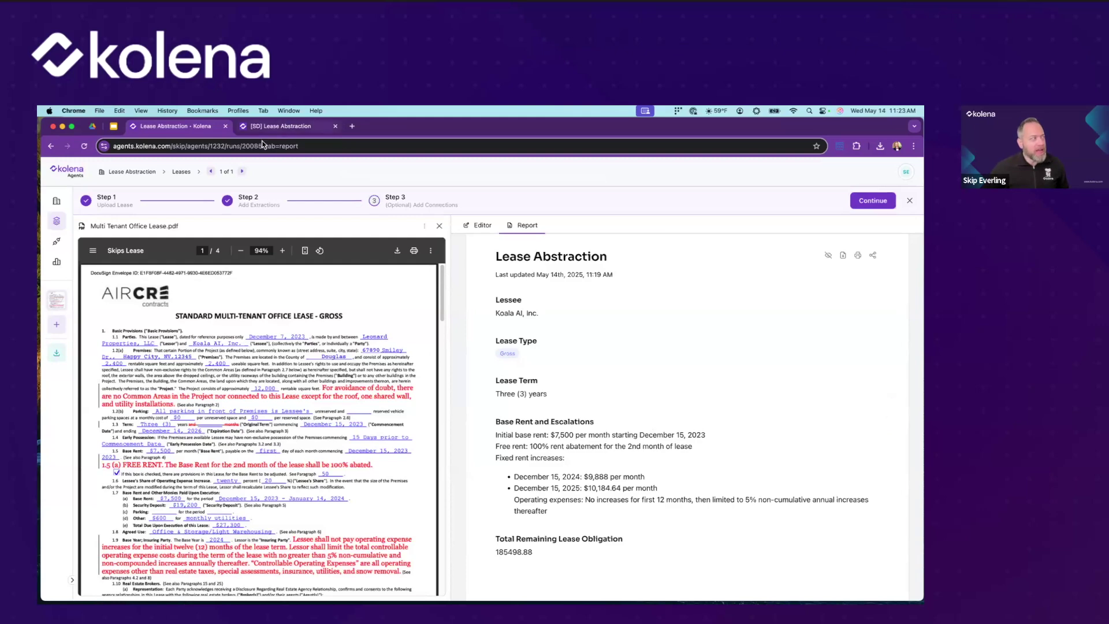
{"action": "left_click", "coordinate": [292, 126]}
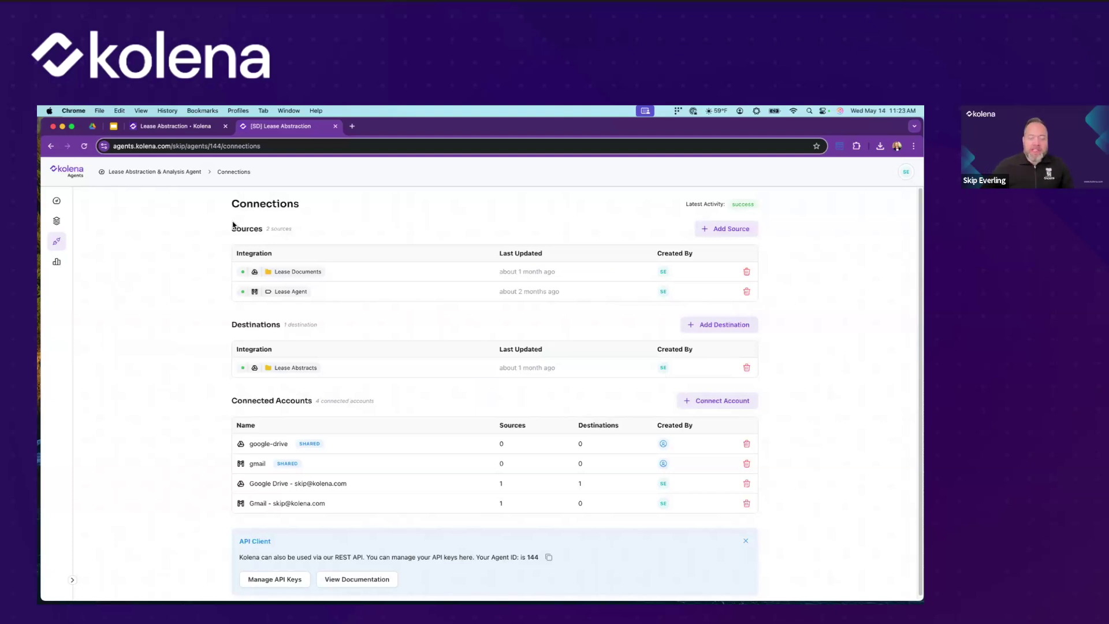
{"action": "left_click", "coordinate": [187, 128]}
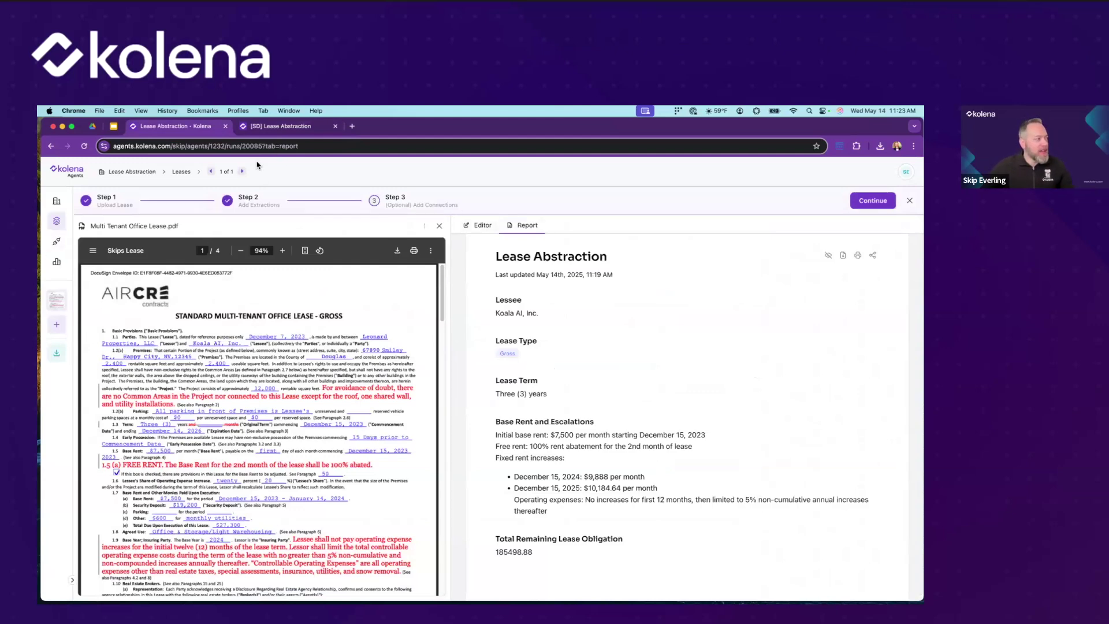
- Look through all runs of the Lease Abstraction & Analysis Agent and view the download formats offered for them
{"action": "left_click", "coordinate": [275, 127]}
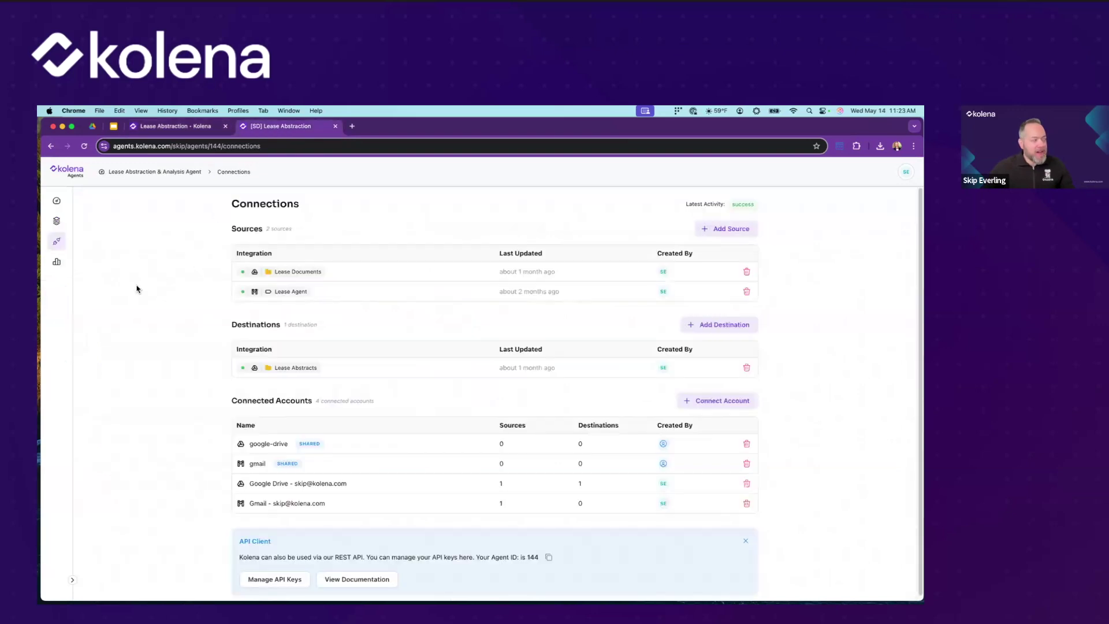
{"action": "left_click", "coordinate": [57, 223]}
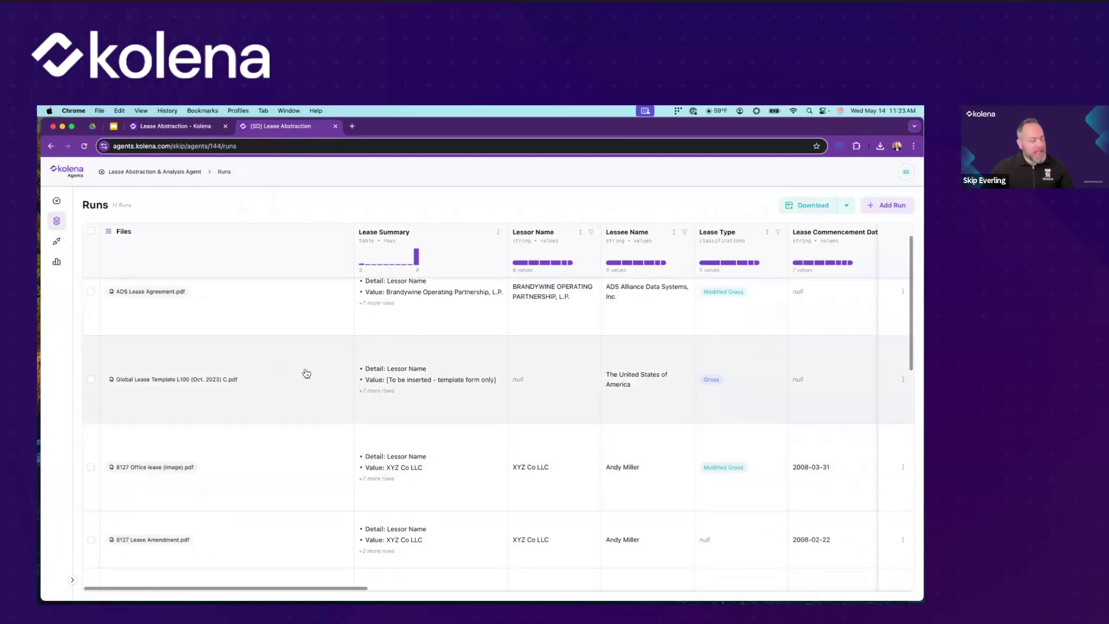
{"action": "scroll", "coordinate": [243, 391], "scroll_direction": "down", "scroll_amount": 3}
{"action": "scroll", "coordinate": [217, 389], "scroll_direction": "down", "scroll_amount": 6}
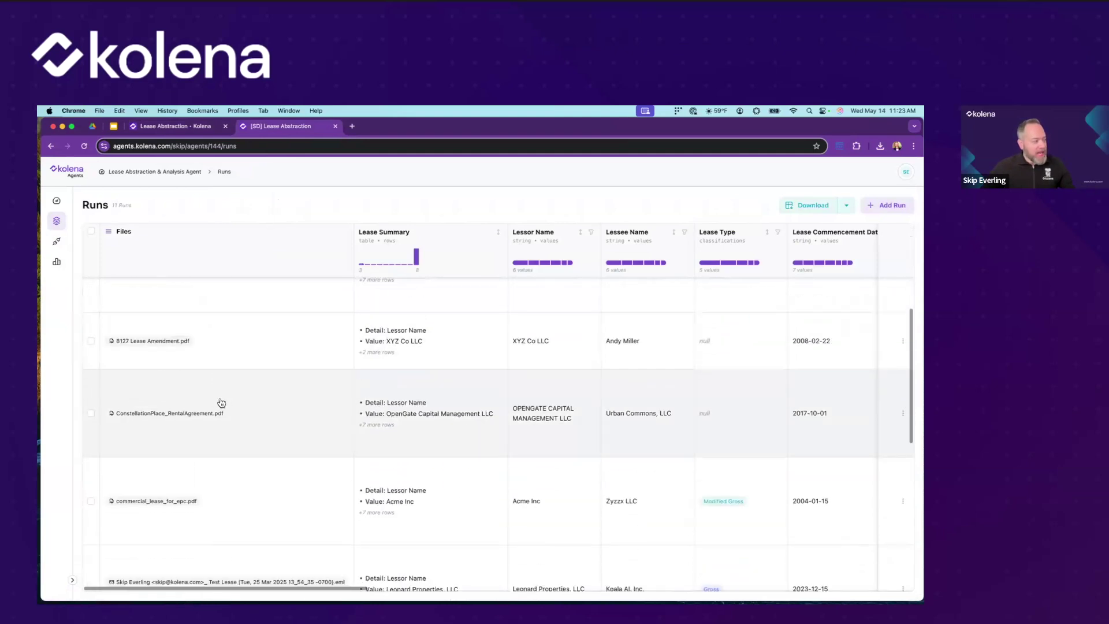
{"action": "scroll", "coordinate": [211, 430], "scroll_direction": "down", "scroll_amount": 3}
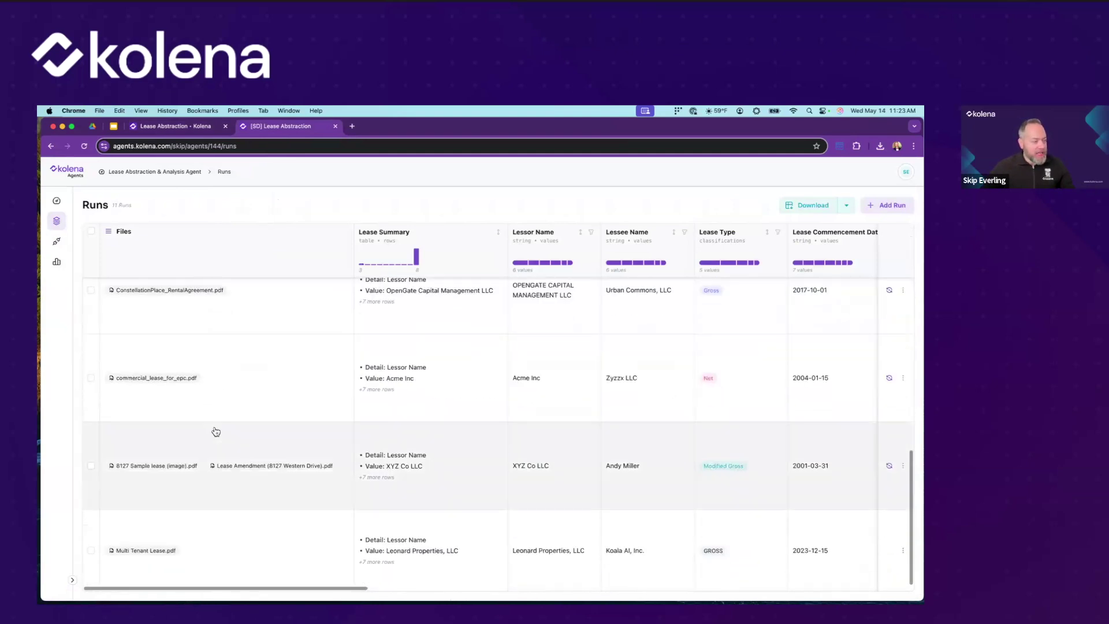
{"action": "scroll", "coordinate": [261, 483], "scroll_direction": "up", "scroll_amount": 8}
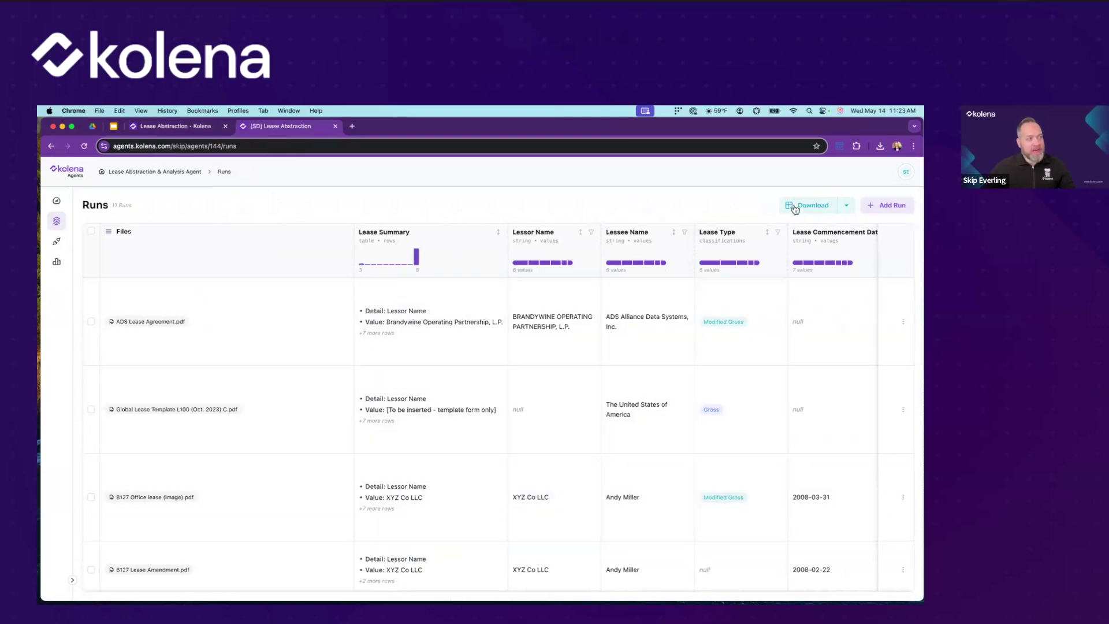
{"action": "left_click", "coordinate": [842, 208]}
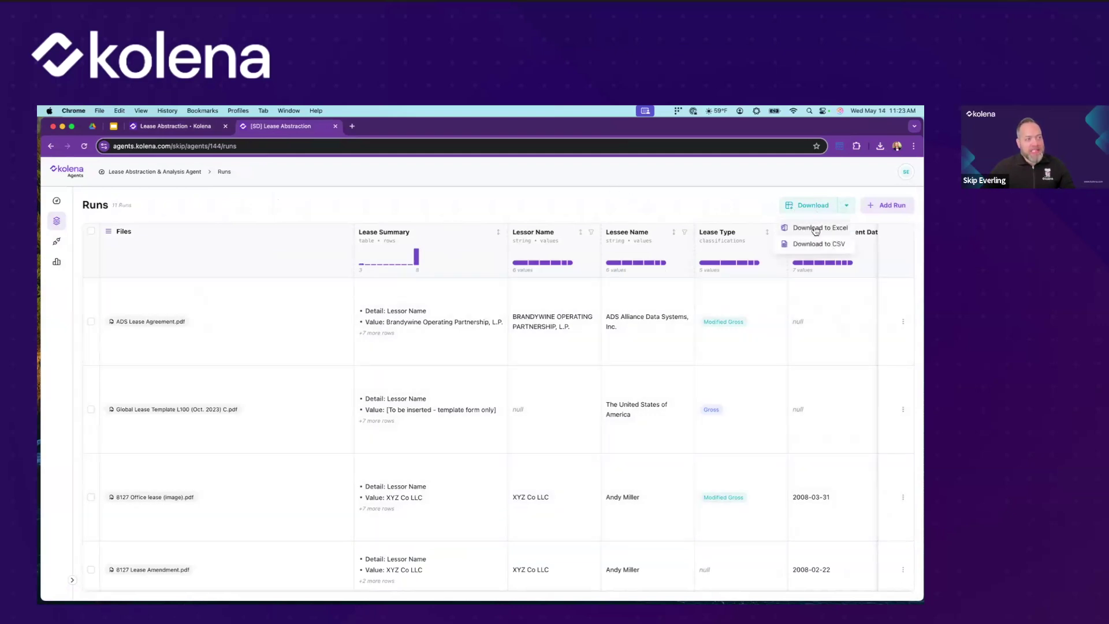
{"action": "left_click", "coordinate": [720, 198]}
- Open the agents list in a separate tab and create a custom agent to process rent rolls
{"action": "left_click", "coordinate": [200, 130]}
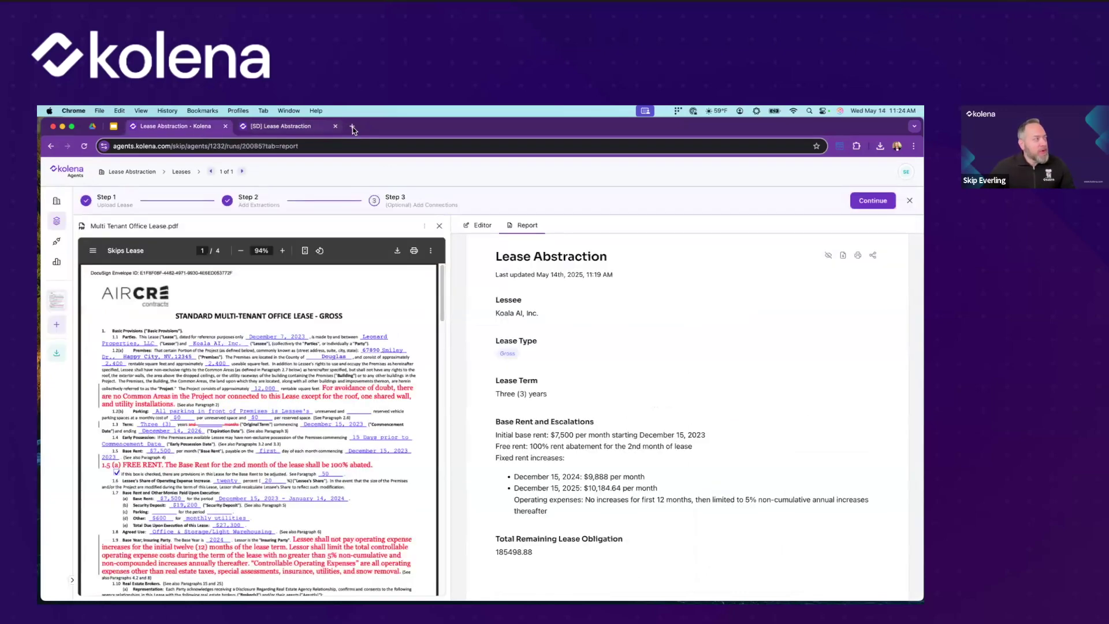
{"action": "left_click", "coordinate": [81, 174], "text": "super"}
{"action": "left_click", "coordinate": [287, 122]}
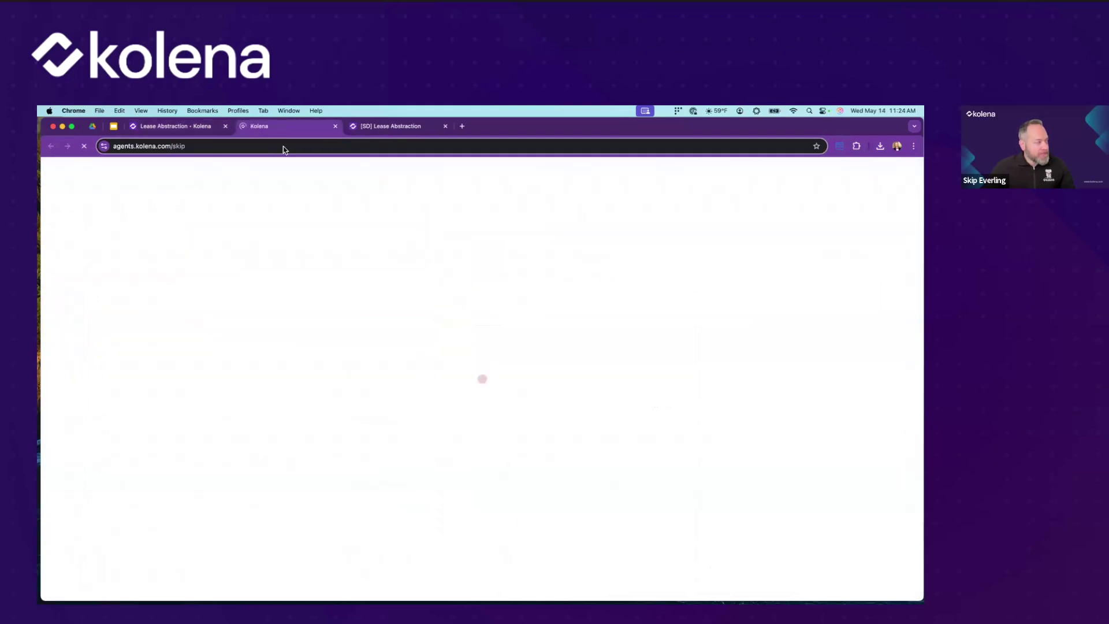
{"action": "left_click", "coordinate": [694, 209]}
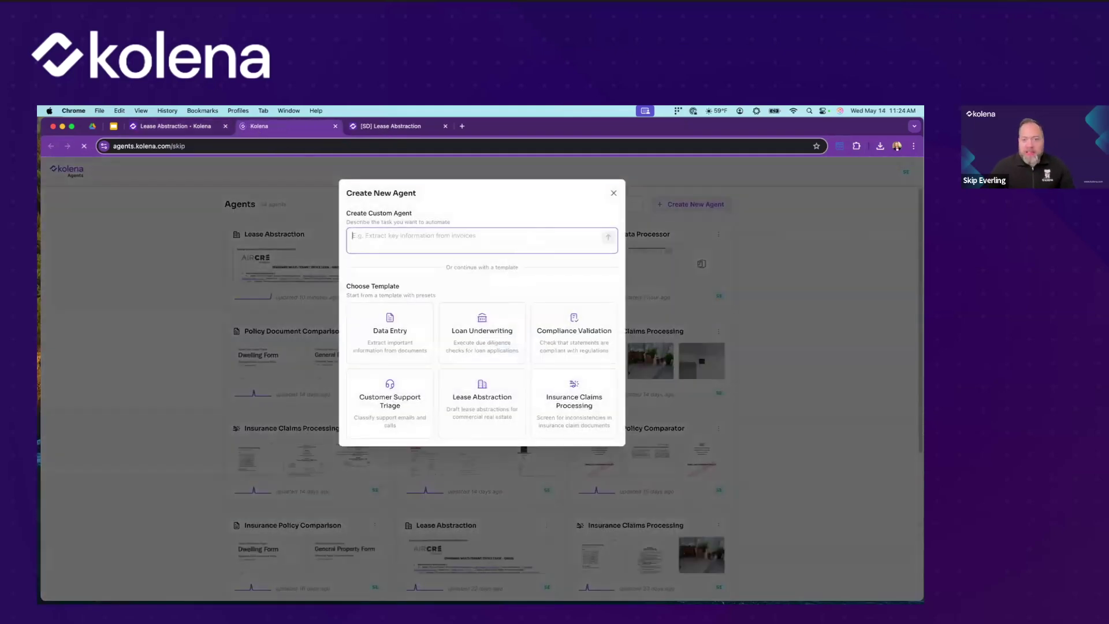
{"action": "left_click", "coordinate": [464, 232]}
{"action": "type", "text": "Prod"}
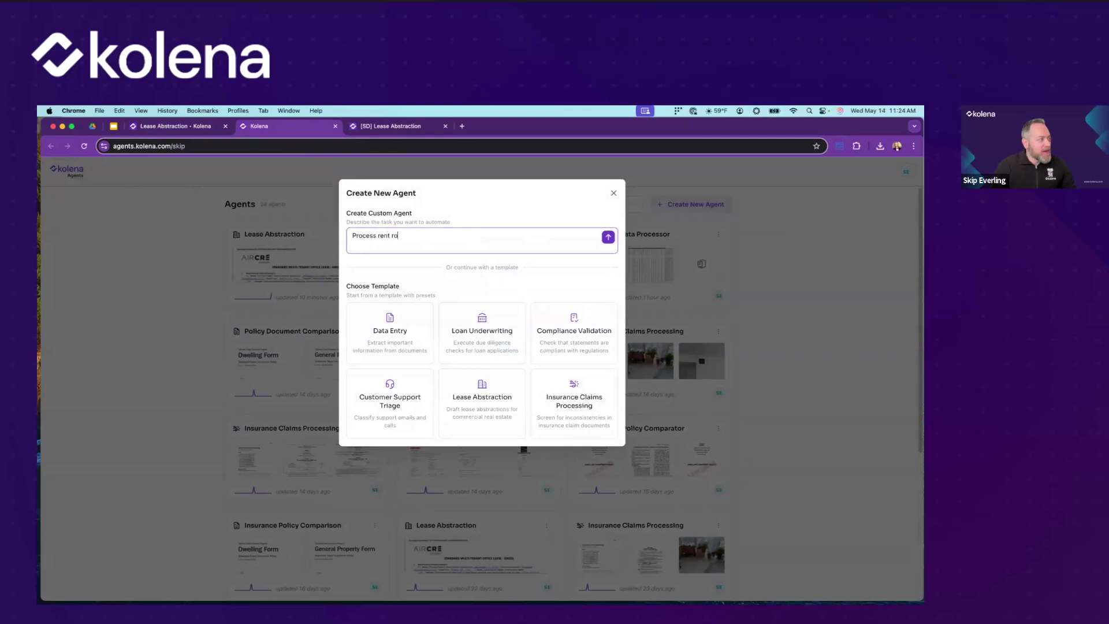
{"action": "left_click", "coordinate": [611, 239]}
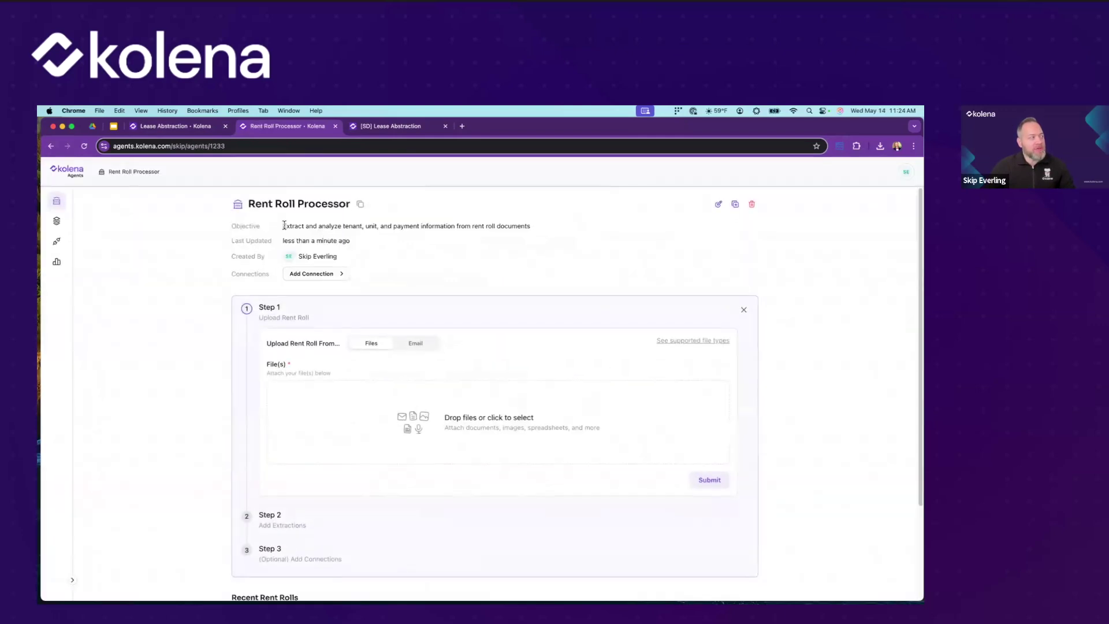
- Upload 2024_Rent_Roll_Complex_Extended.xlsx from the Rent Rolls folder to the Rent Roll Processor, check the supported file types, and submit it
{"action": "left_click_drag", "start_coordinate": [282, 226], "coordinate": [535, 230]}
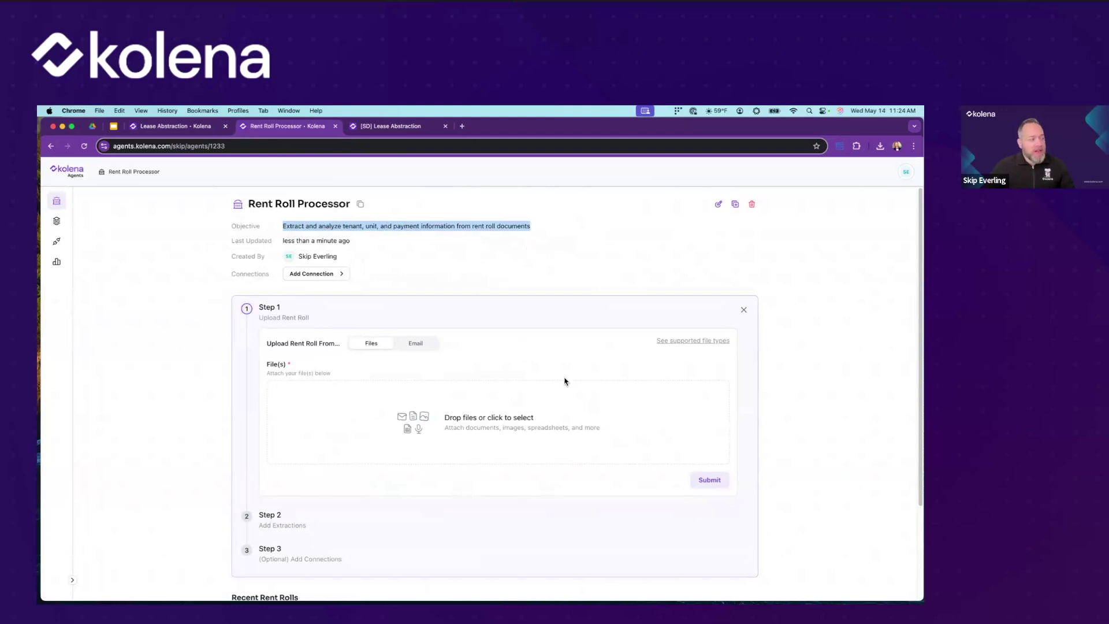
{"action": "left_click", "coordinate": [572, 427]}
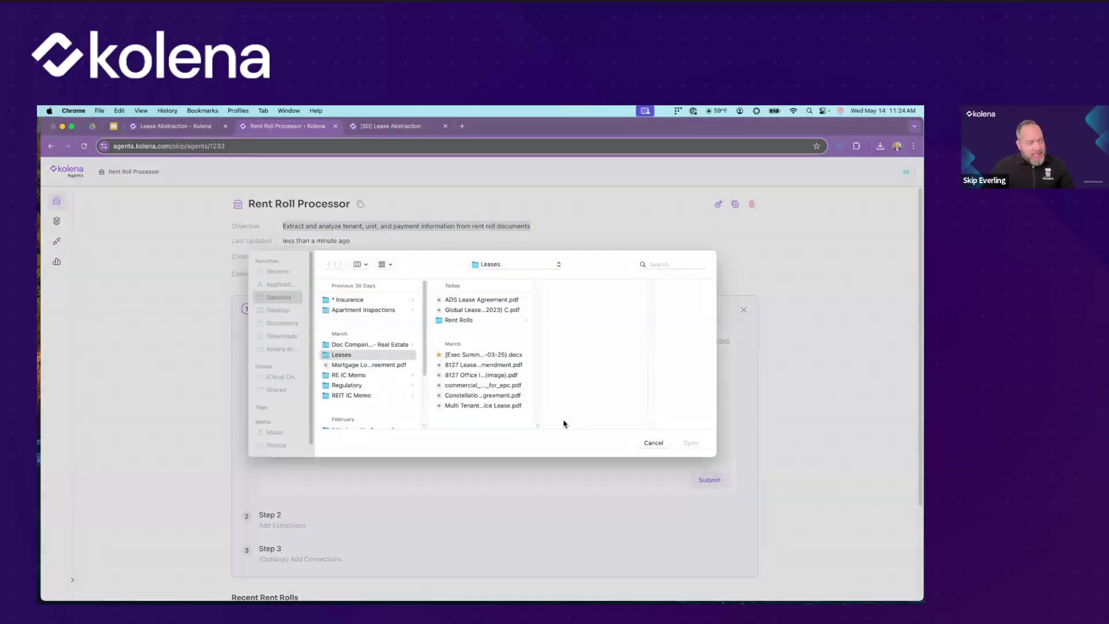
{"action": "left_click", "coordinate": [479, 325]}
{"action": "left_click", "coordinate": [620, 305]}
{"action": "left_click", "coordinate": [689, 448]}
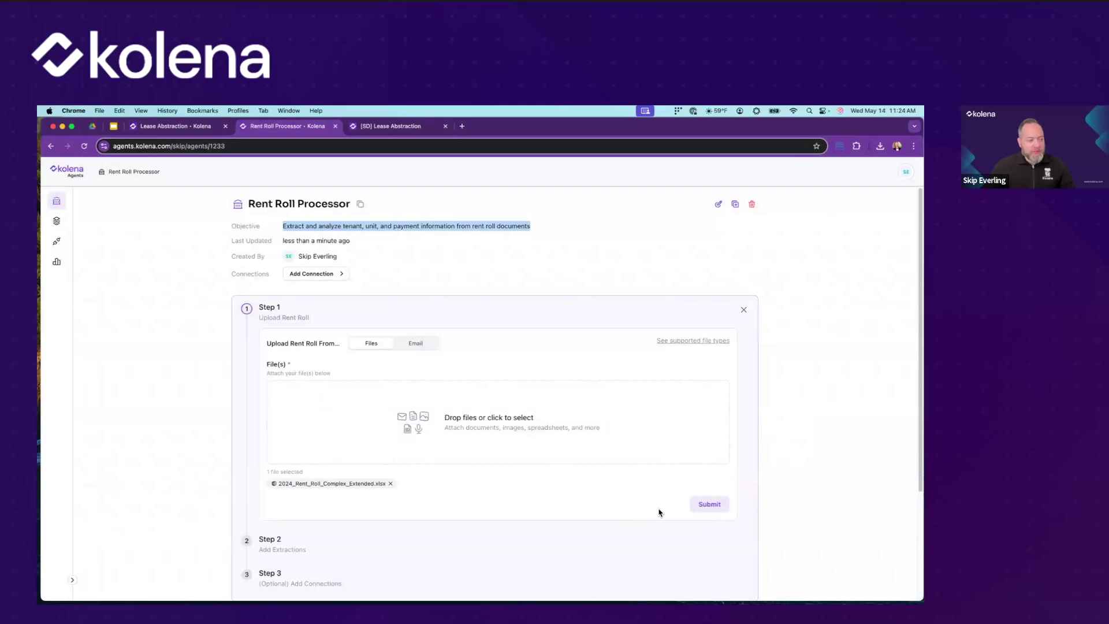
{"action": "left_click", "coordinate": [718, 341]}
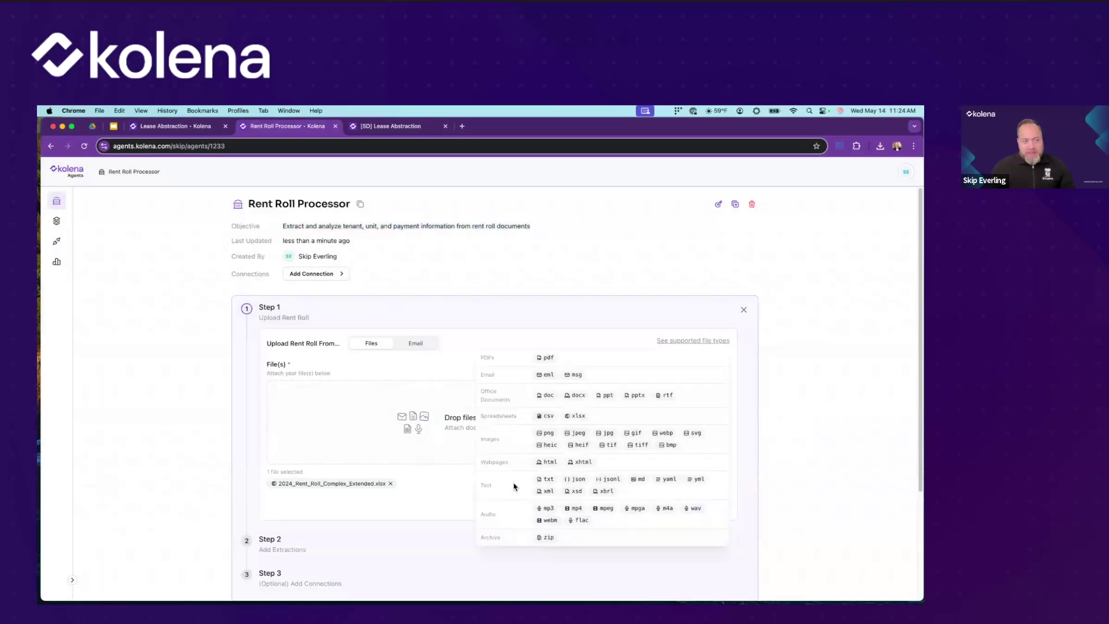
{"action": "left_click", "coordinate": [440, 505]}
{"action": "left_click", "coordinate": [709, 504]}
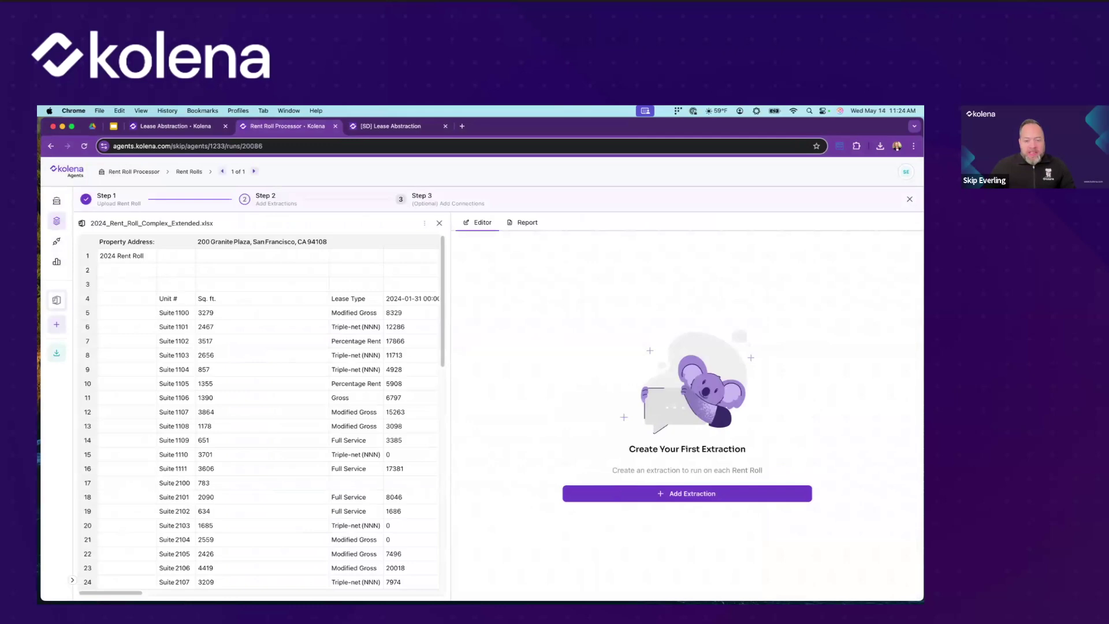
- Switch to Numbers, look across the columns of the 2024_Rent_Roll_Complex spreadsheet, and return to the agent without saving or deleting the document
{"action": "key", "text": "super+Tab"}
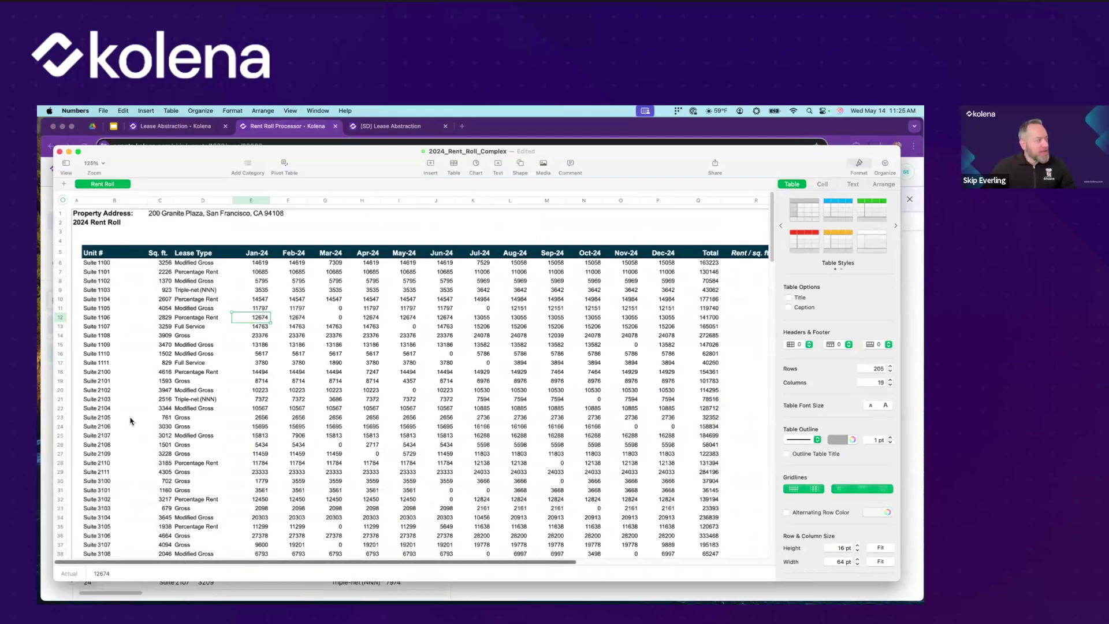
{"action": "left_click_drag", "start_coordinate": [237, 565], "coordinate": [255, 565]}
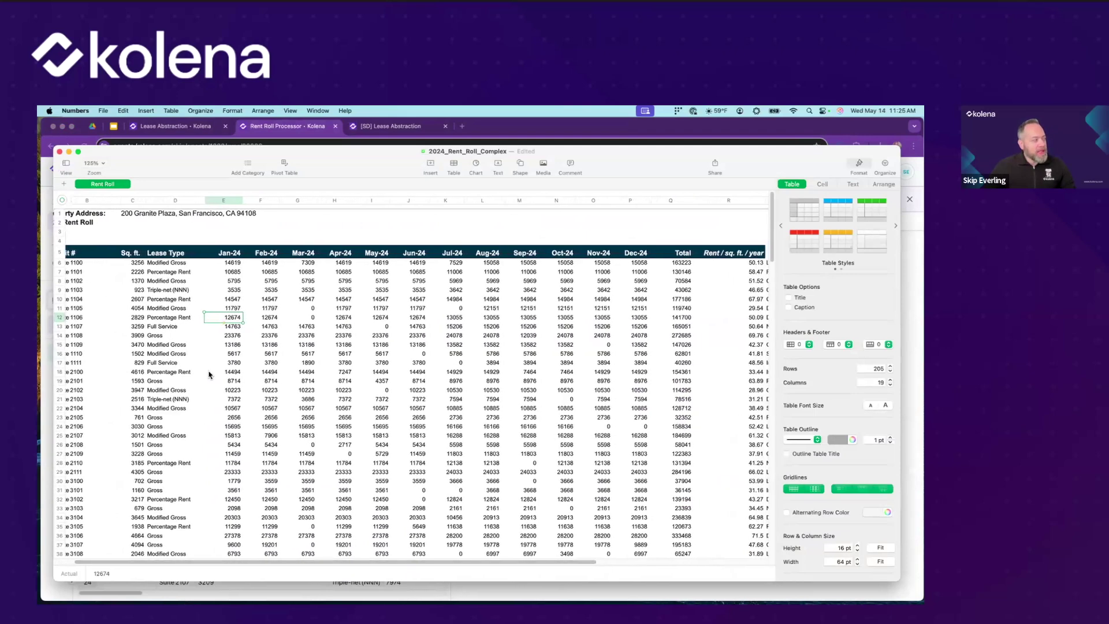
{"action": "left_click_drag", "start_coordinate": [342, 566], "coordinate": [442, 566]}
{"action": "left_click", "coordinate": [669, 391]}
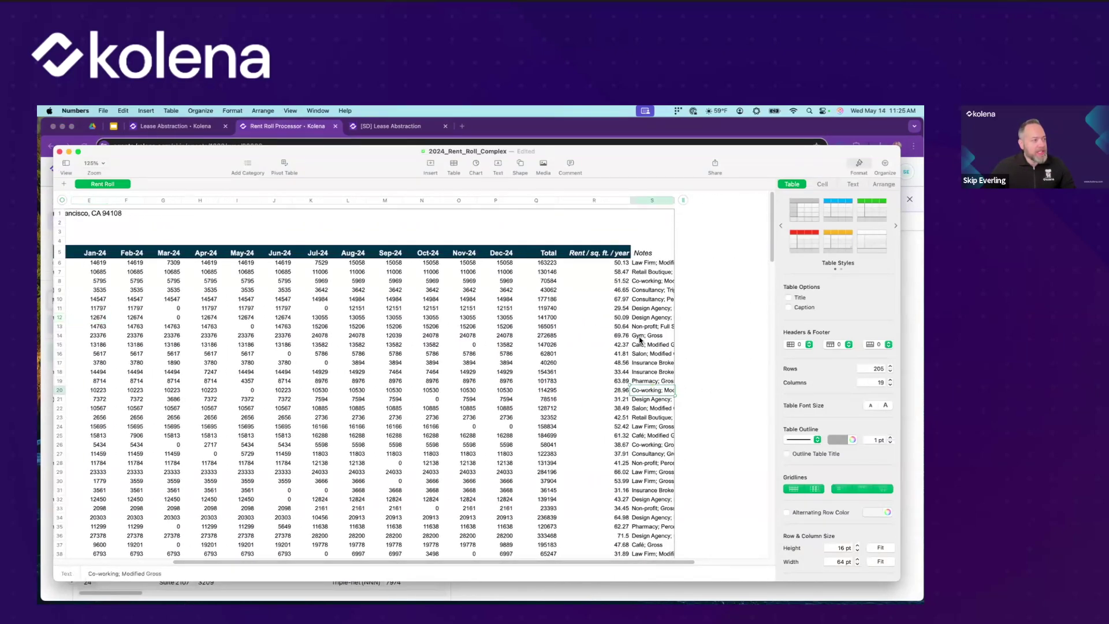
{"action": "left_click_drag", "start_coordinate": [456, 502], "coordinate": [538, 500]}
{"action": "scroll", "coordinate": [520, 497], "scroll_direction": "down", "scroll_amount": 2}
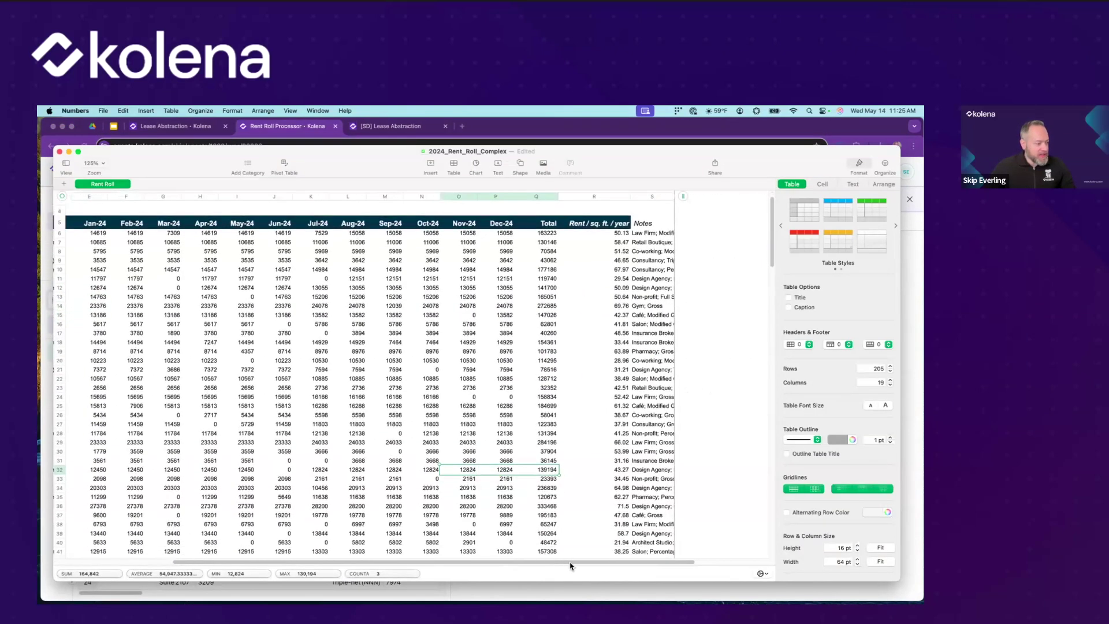
{"action": "left_click_drag", "start_coordinate": [381, 570], "coordinate": [363, 571]}
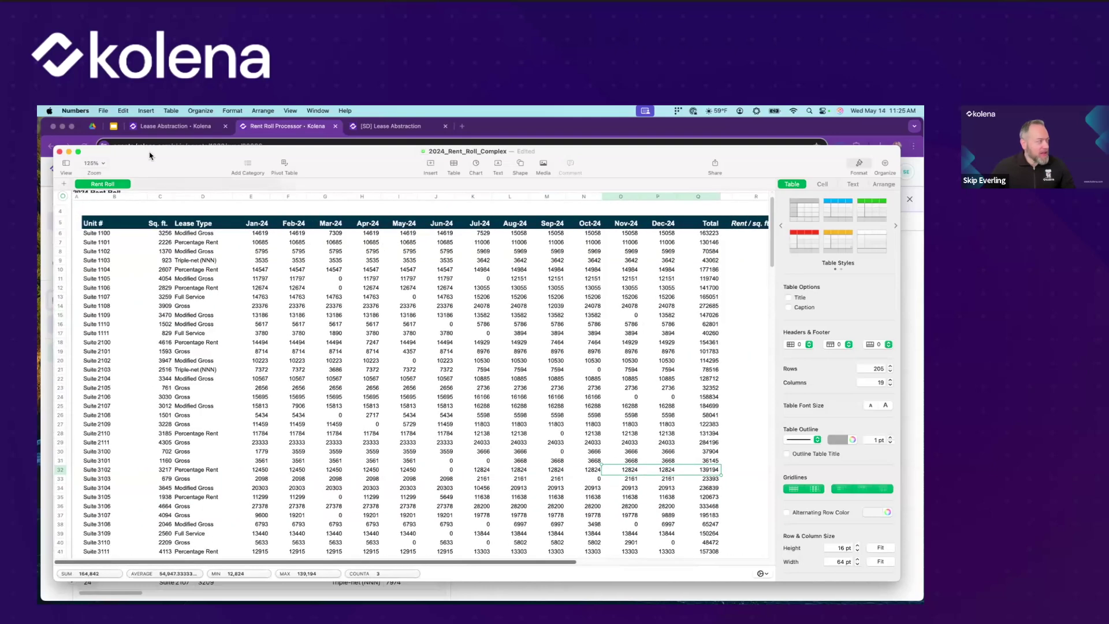
{"action": "left_click", "coordinate": [60, 152]}
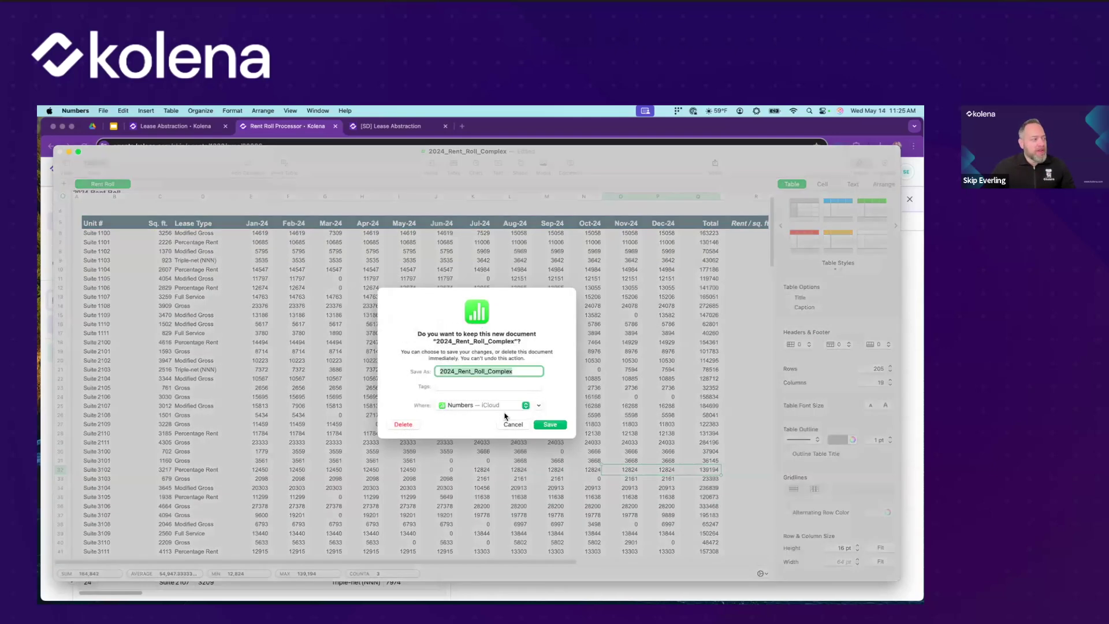
{"action": "left_click", "coordinate": [512, 424]}
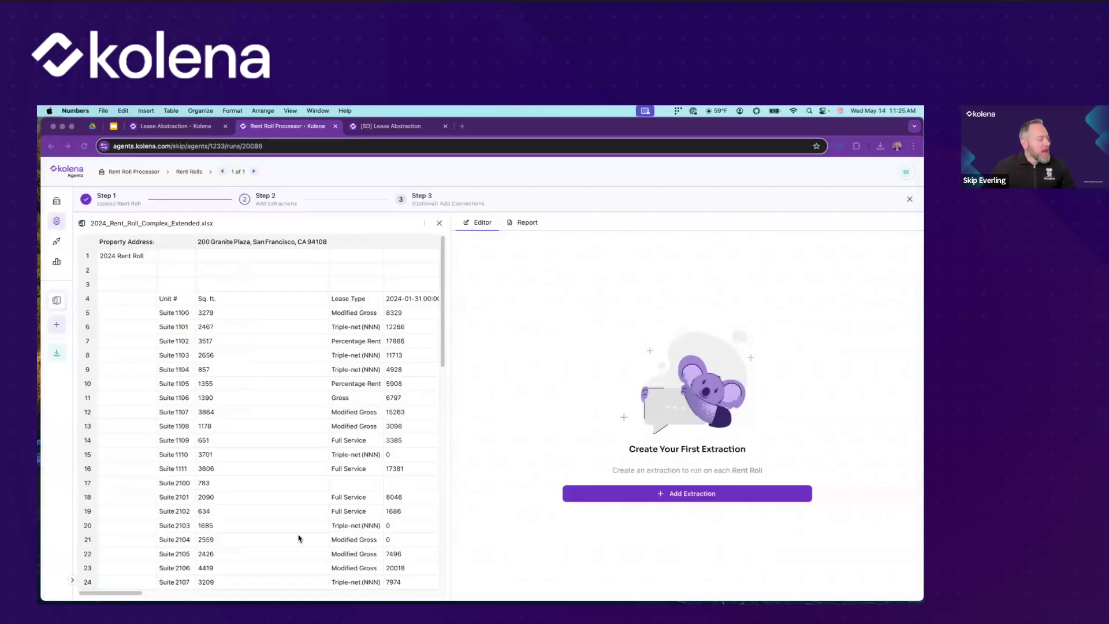
- Look through the rows of the uploaded rent roll in the agent's document preview
{"action": "left_click", "coordinate": [191, 537]}
{"action": "mouse_move", "coordinate": [110, 593]}
{"action": "left_mouse_down"}
{"action": "mouse_move", "coordinate": [431, 589]}
{"action": "mouse_move", "coordinate": [109, 592]}
{"action": "left_mouse_up"}
{"action": "scroll", "coordinate": [219, 468], "scroll_direction": "down", "scroll_amount": 10}
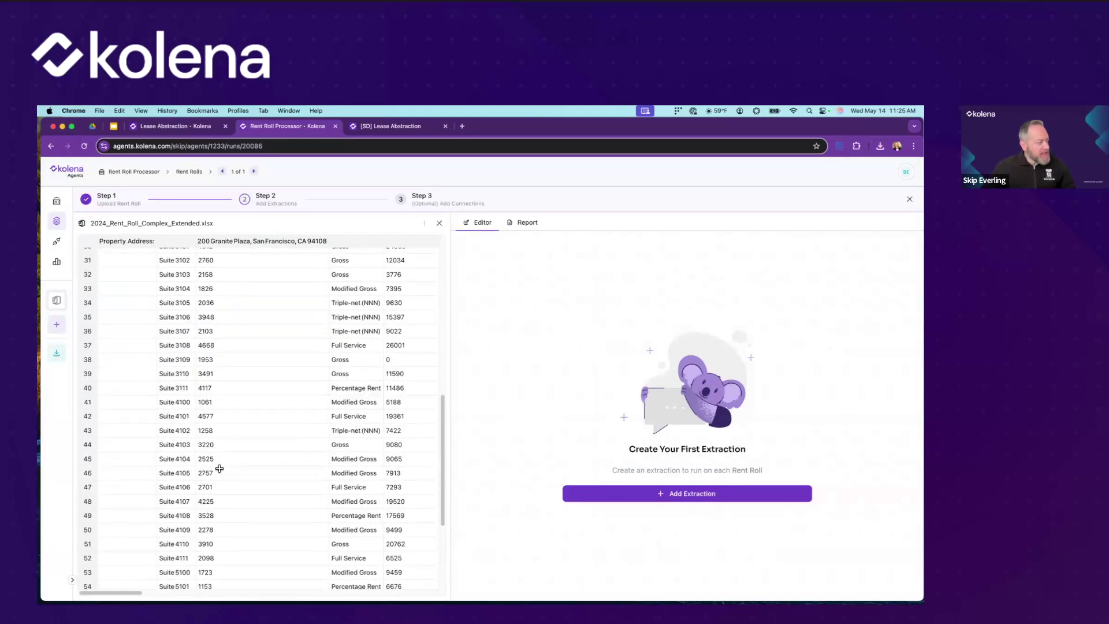
{"action": "scroll", "coordinate": [318, 543], "scroll_direction": "up", "scroll_amount": 10}
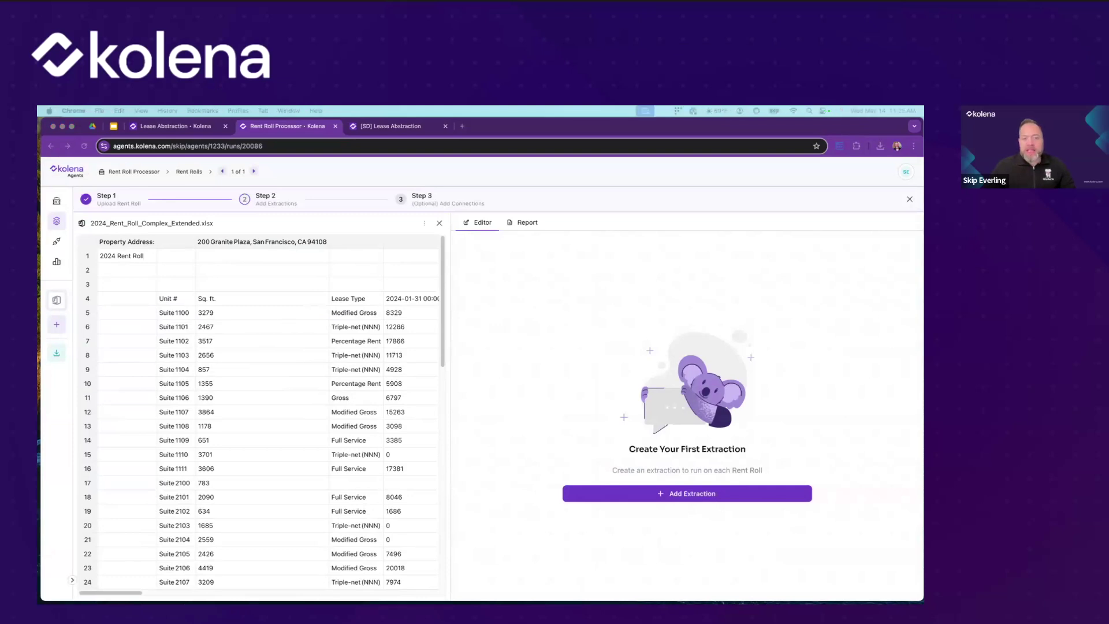
- Add a Tenant Details table extraction with tenant name, lease type, business type, lease start, end and term, annual escalation and renewal option
{"action": "left_click", "coordinate": [691, 500]}
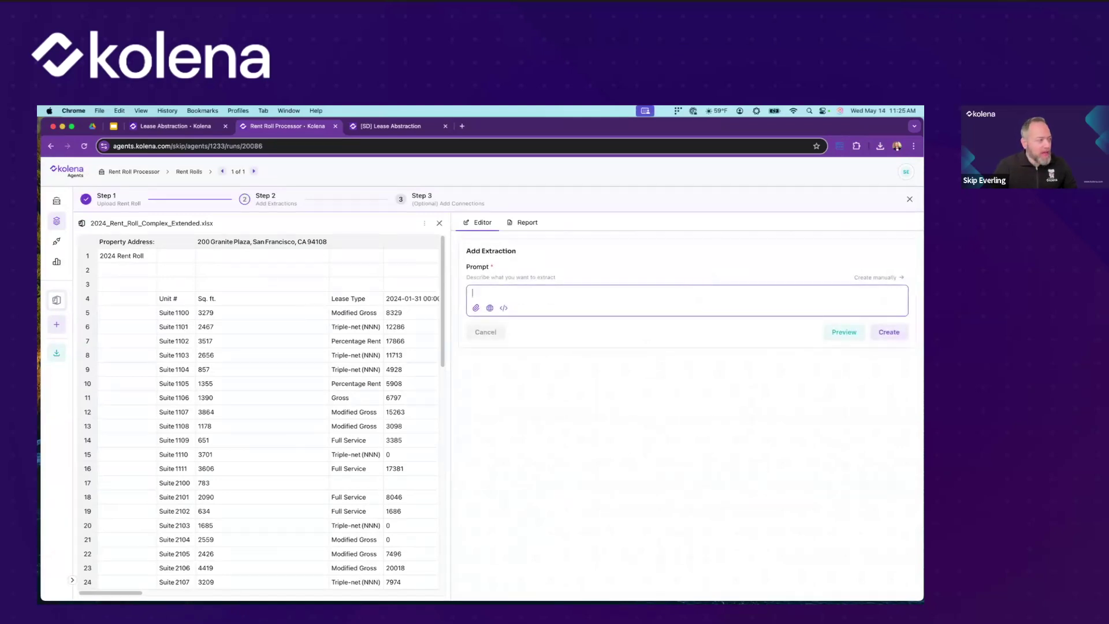
{"action": "left_click", "coordinate": [843, 332]}
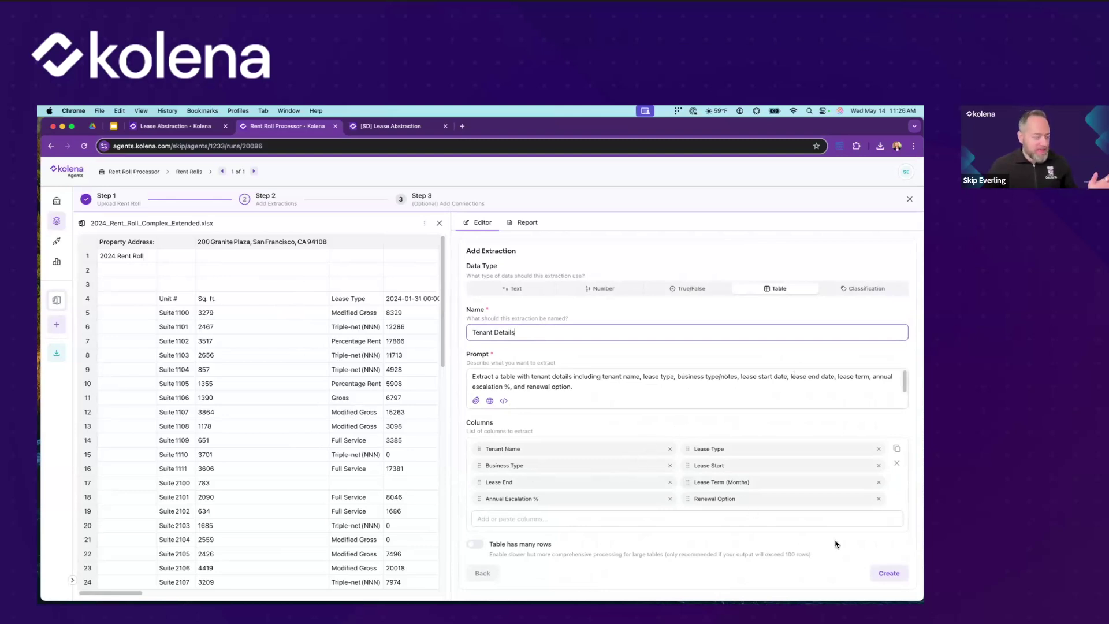
{"action": "left_click", "coordinate": [888, 574]}
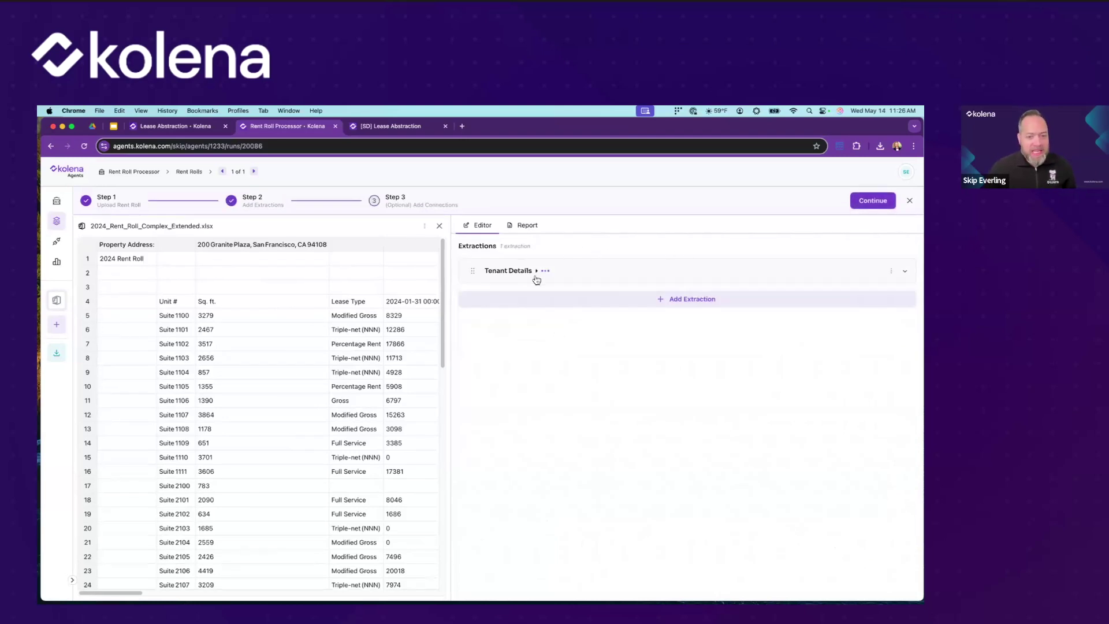
- Add an extraction with the prompt "Which tenants are below market rate? by 15% or more"
{"action": "left_click", "coordinate": [623, 300]}
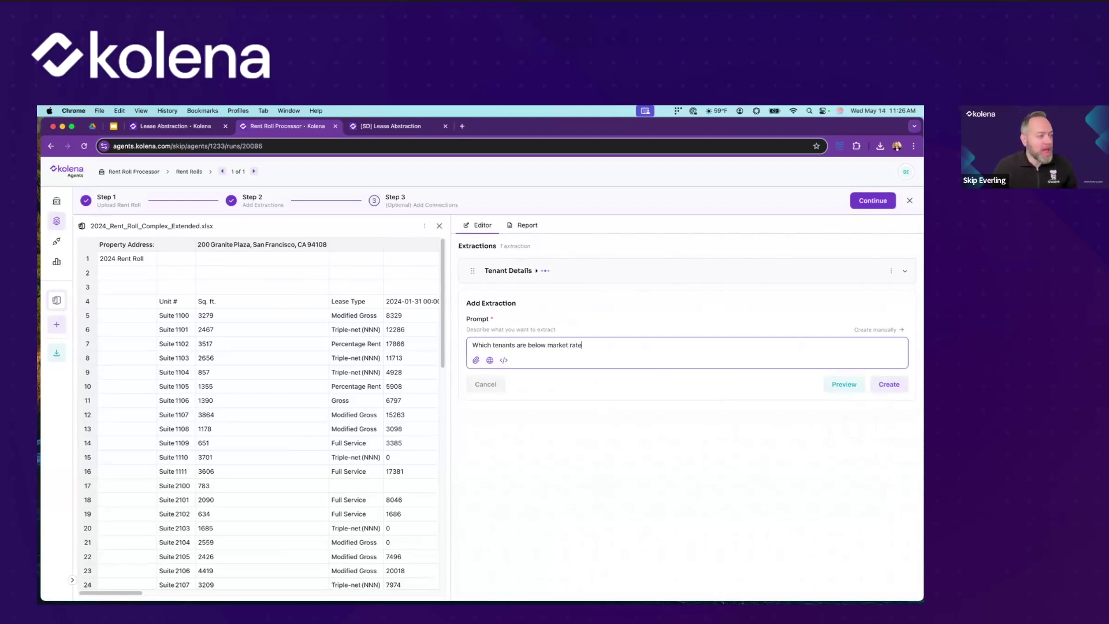
{"action": "type", "text": "by "}
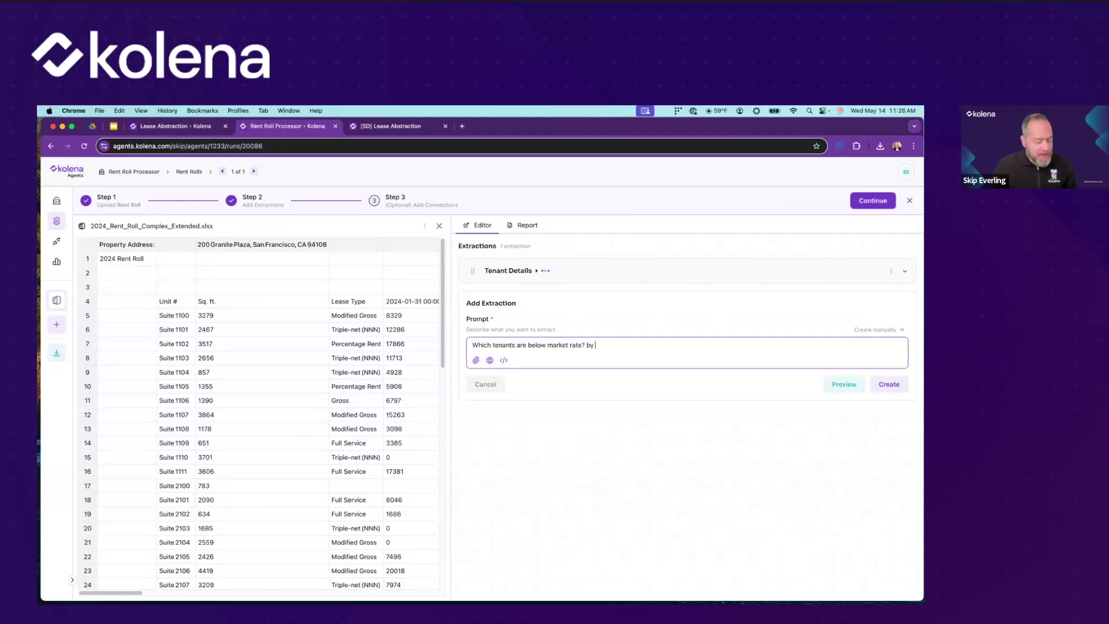
{"action": "type", "text": "15% or more"}
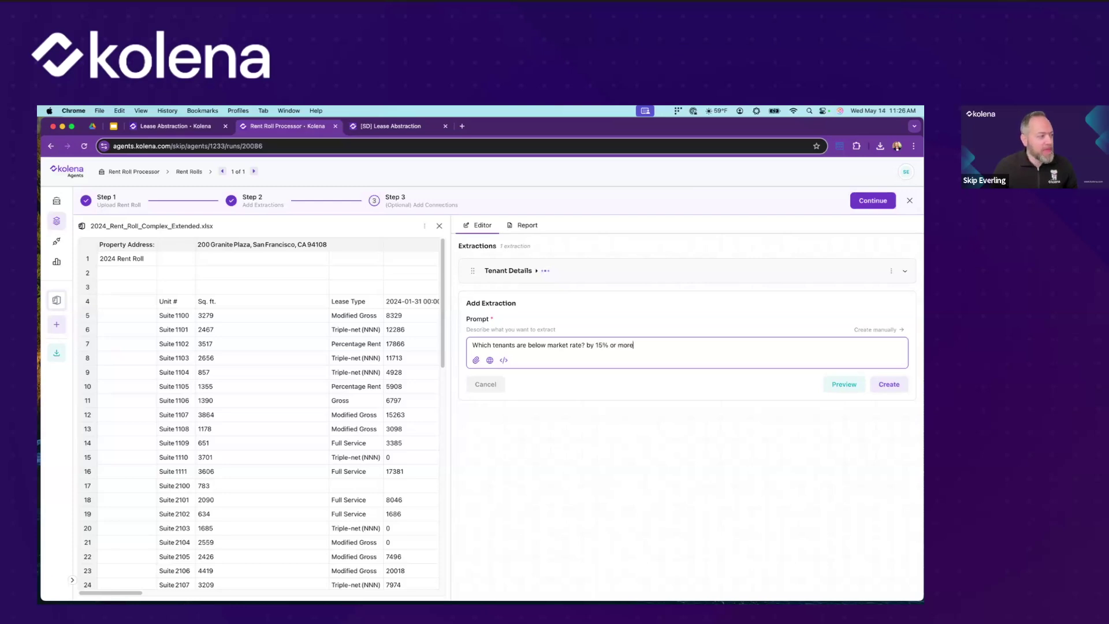
{"action": "left_click", "coordinate": [889, 384]}
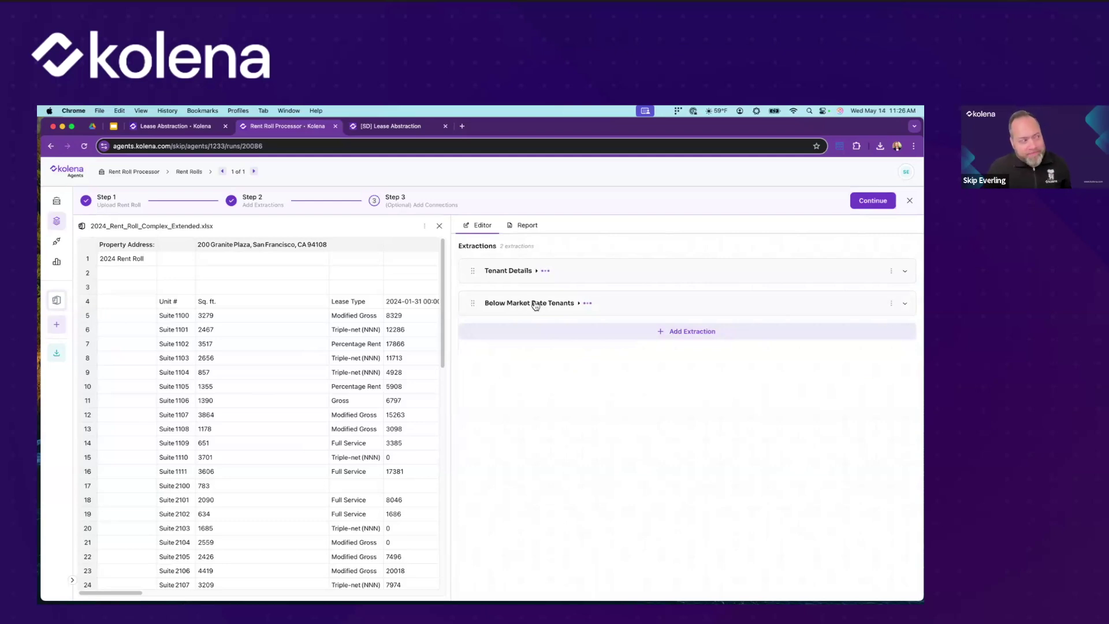
- Add an extraction with the prompt "Create an executive summary of rent roll"
{"action": "left_click", "coordinate": [642, 336]}
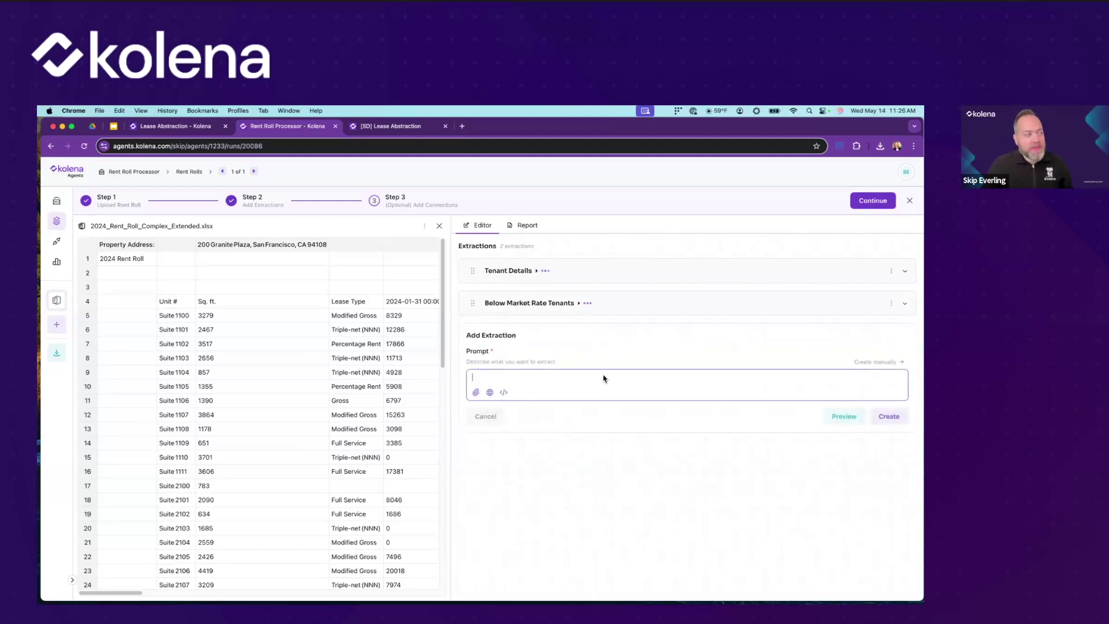
{"action": "type", "text": "Create an ex"}
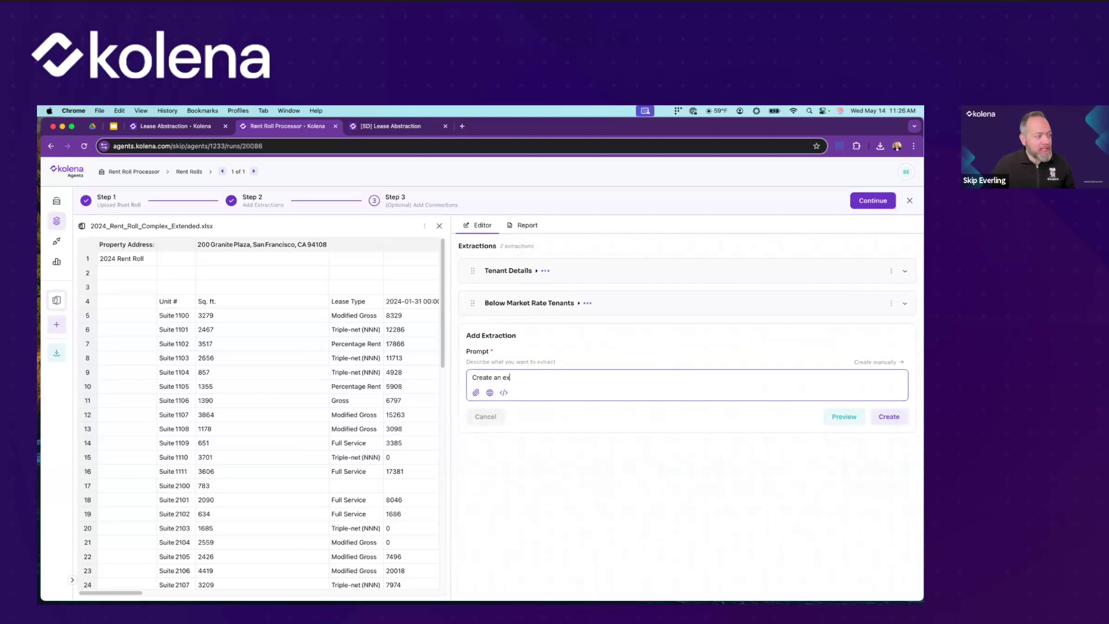
{"action": "type", "text": "ecutive summary of rent roll"}
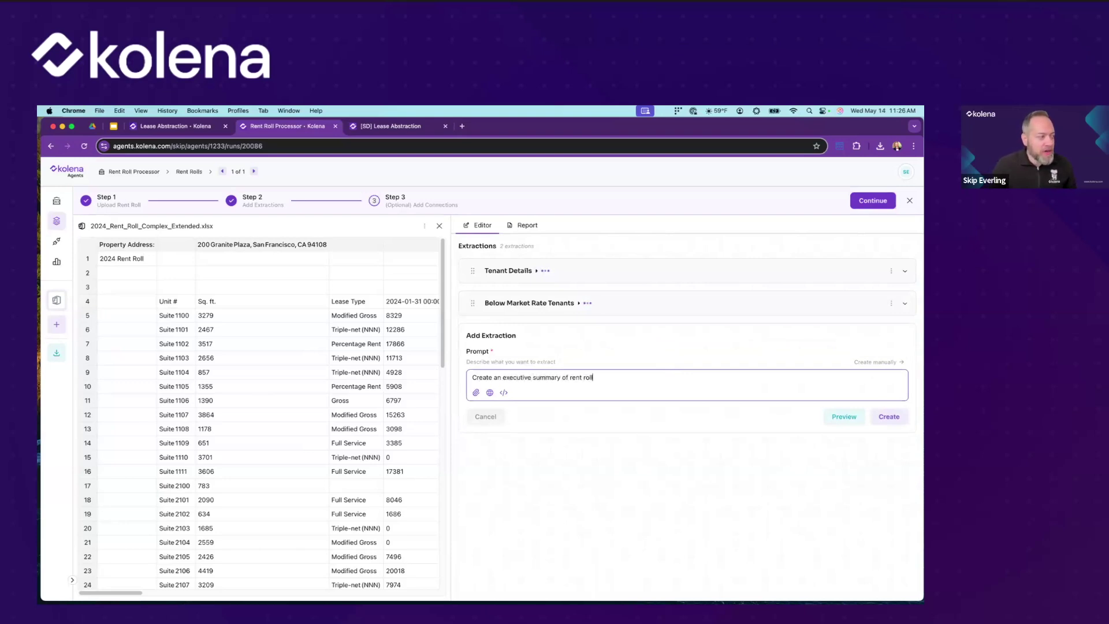
{"action": "left_click", "coordinate": [888, 416]}
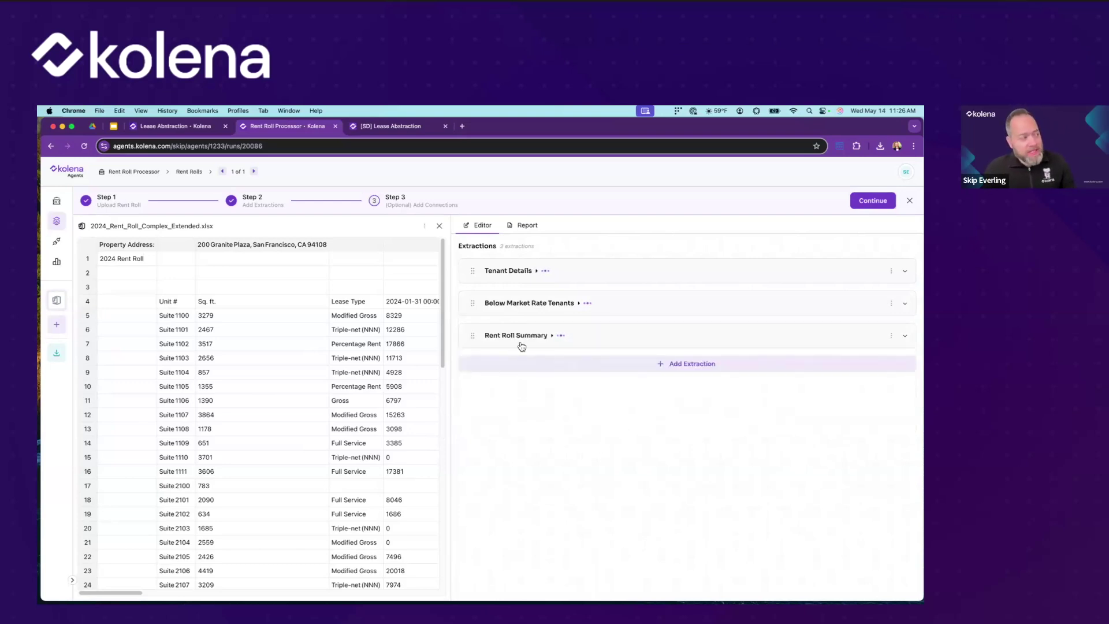
- Expand the Below Market Rate Tenants extraction, review its table and reasoning, and collapse it again
{"action": "left_click", "coordinate": [534, 303]}
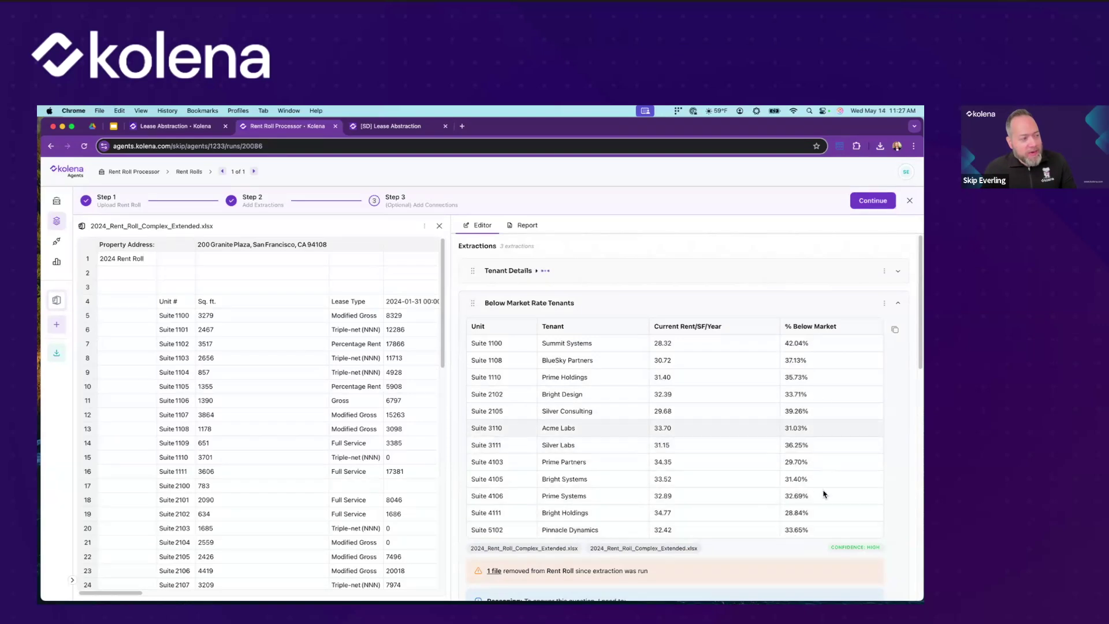
{"action": "scroll", "coordinate": [679, 456], "scroll_direction": "down", "scroll_amount": 2}
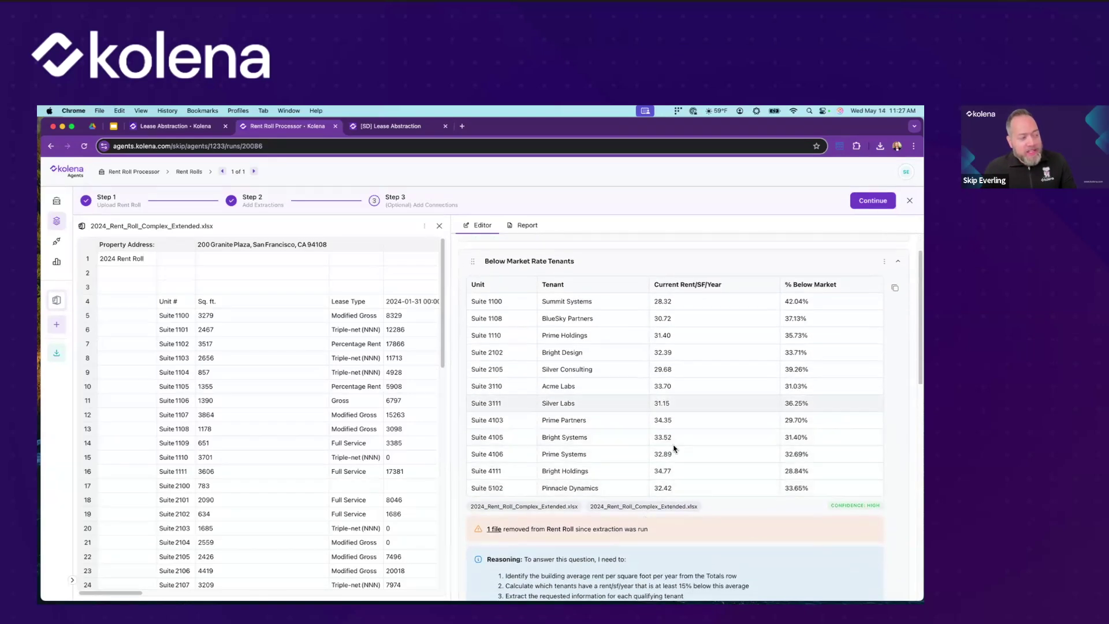
{"action": "scroll", "coordinate": [670, 449], "scroll_direction": "up", "scroll_amount": 2}
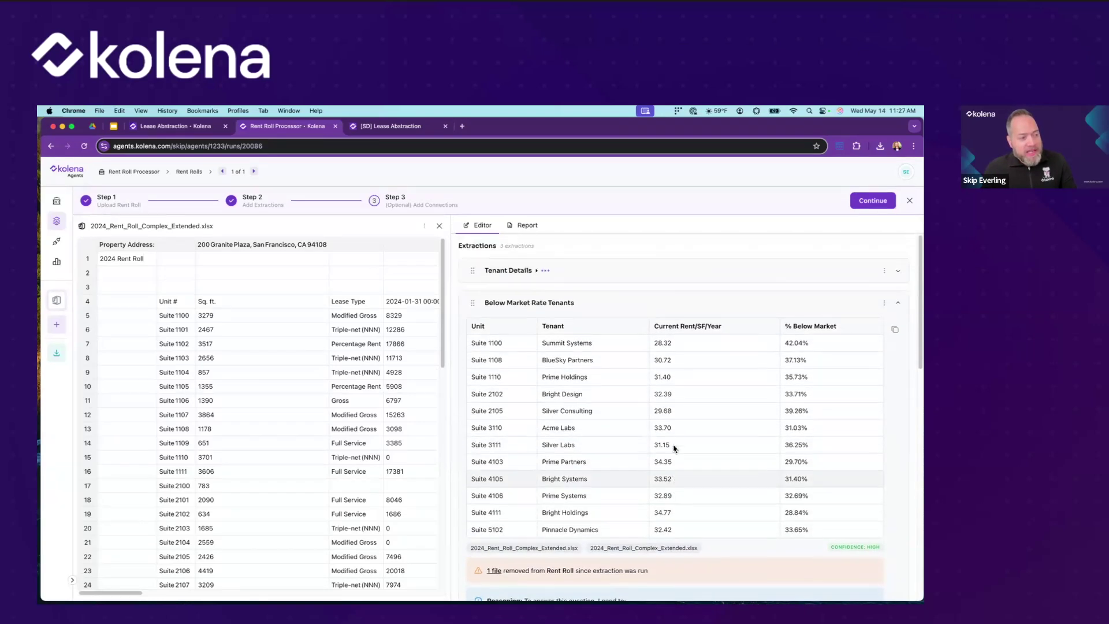
{"action": "left_click", "coordinate": [572, 306]}
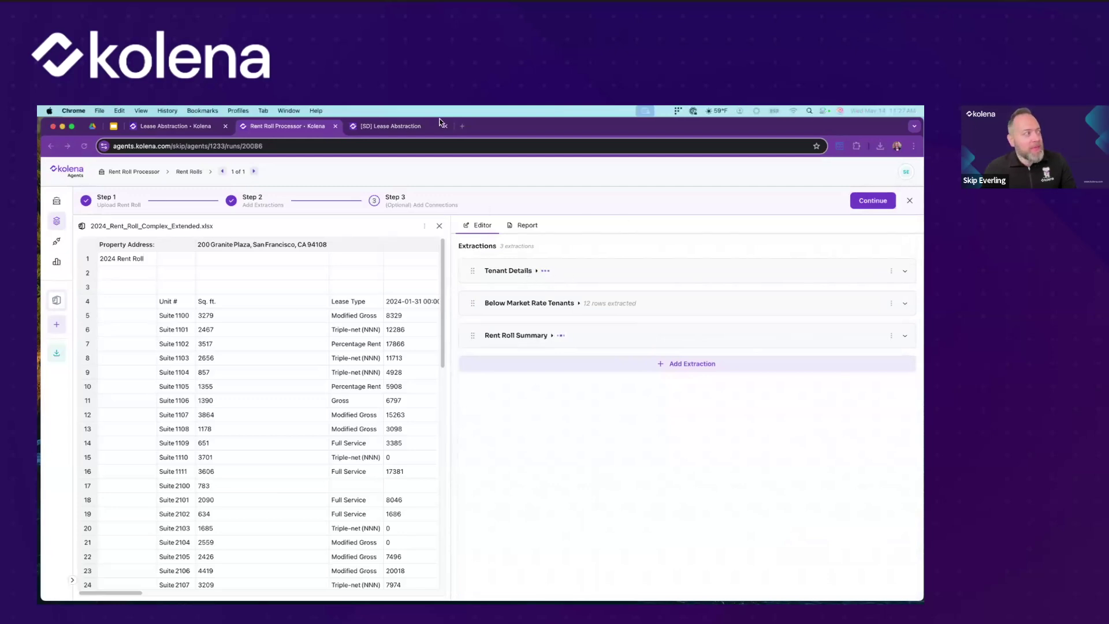
- Open the finished Rent Roll Data Processor run and read through its report, including tenant details, rent concessions, expiring leases and monthly rent per square foot
{"action": "left_click", "coordinate": [386, 126]}
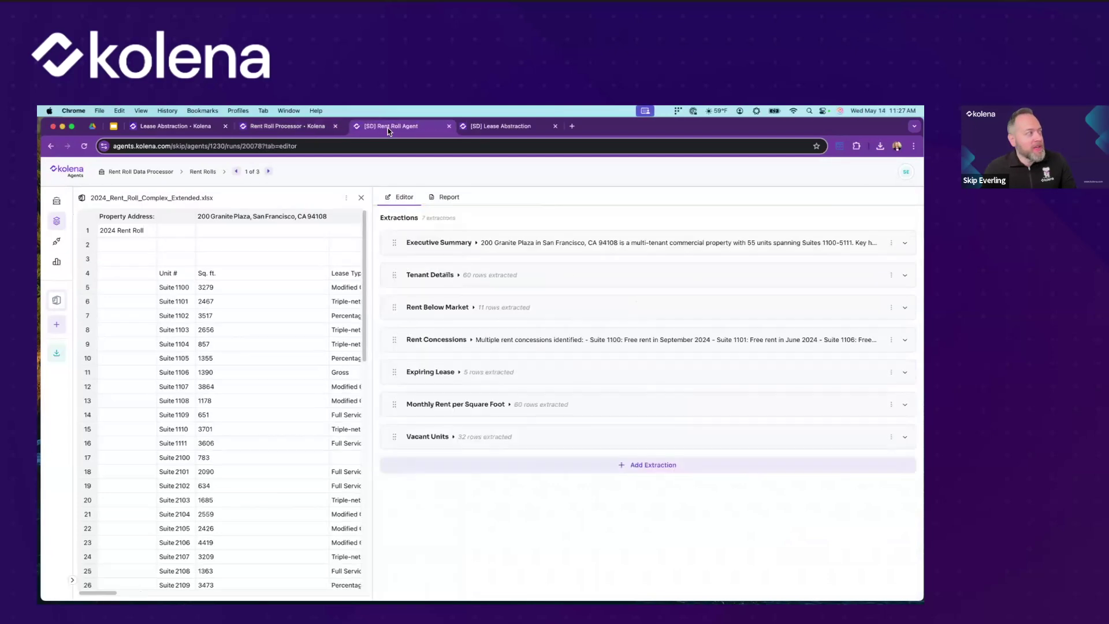
{"action": "left_click", "coordinate": [449, 197]}
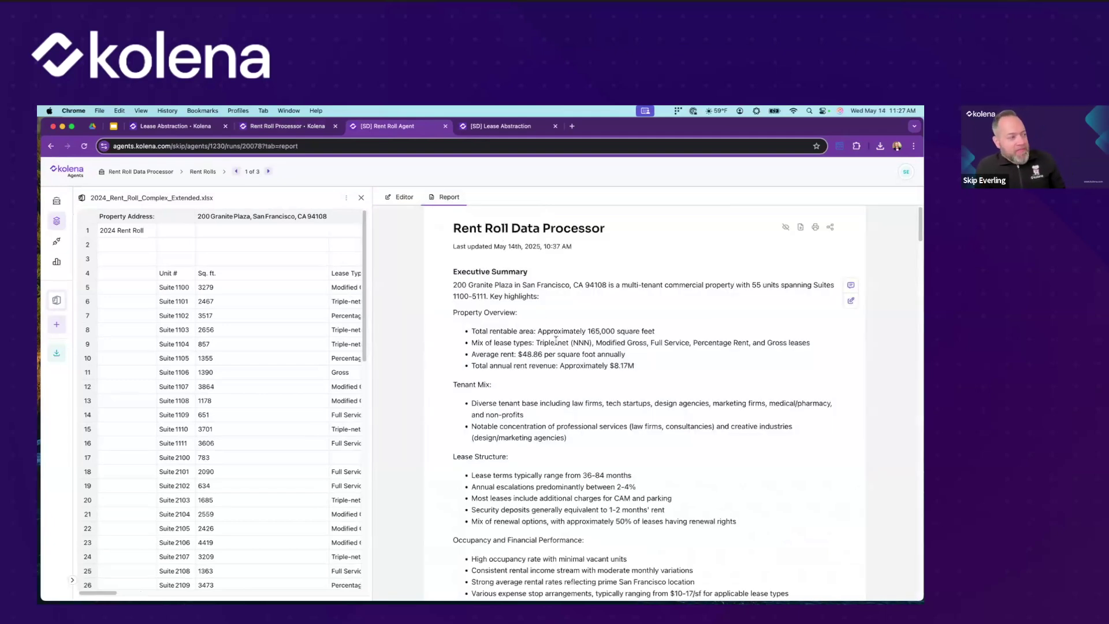
{"action": "scroll", "coordinate": [468, 367], "scroll_direction": "down", "scroll_amount": 5}
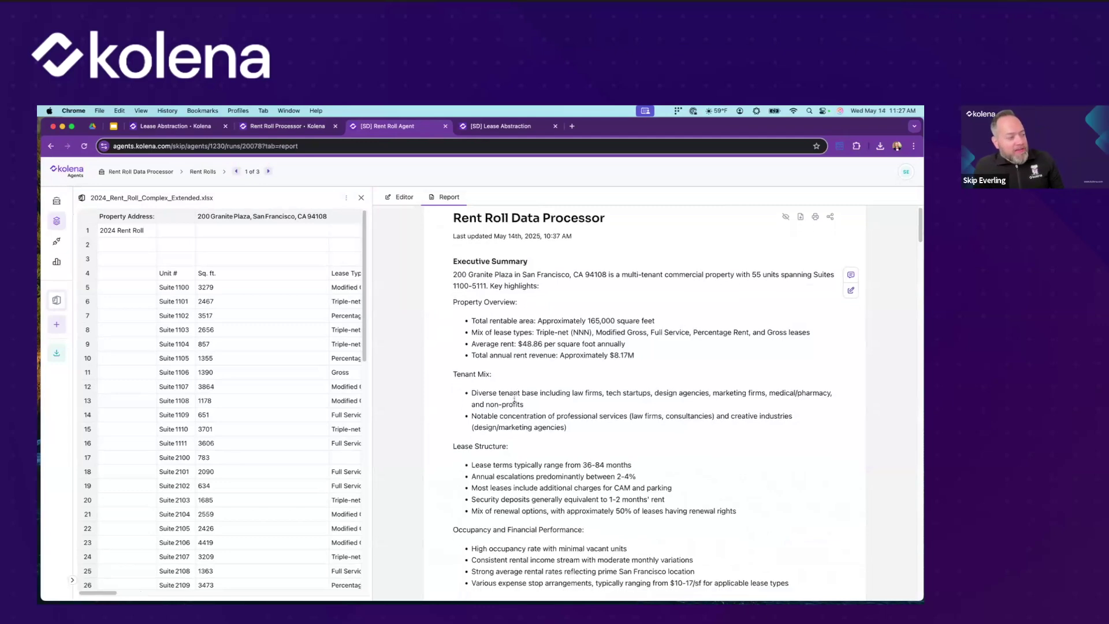
{"action": "scroll", "coordinate": [513, 398], "scroll_direction": "down", "scroll_amount": 3}
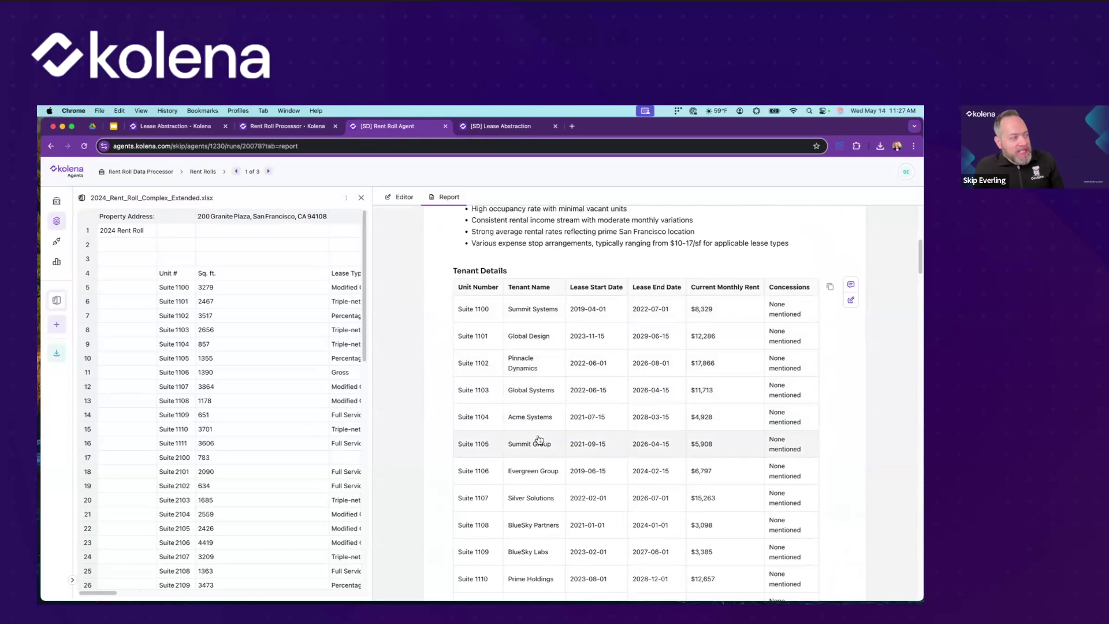
{"action": "scroll", "coordinate": [557, 413], "scroll_direction": "down", "scroll_amount": 20}
{"action": "scroll", "coordinate": [539, 440], "scroll_direction": "down", "scroll_amount": 10}
{"action": "scroll", "coordinate": [537, 441], "scroll_direction": "up", "scroll_amount": 3}
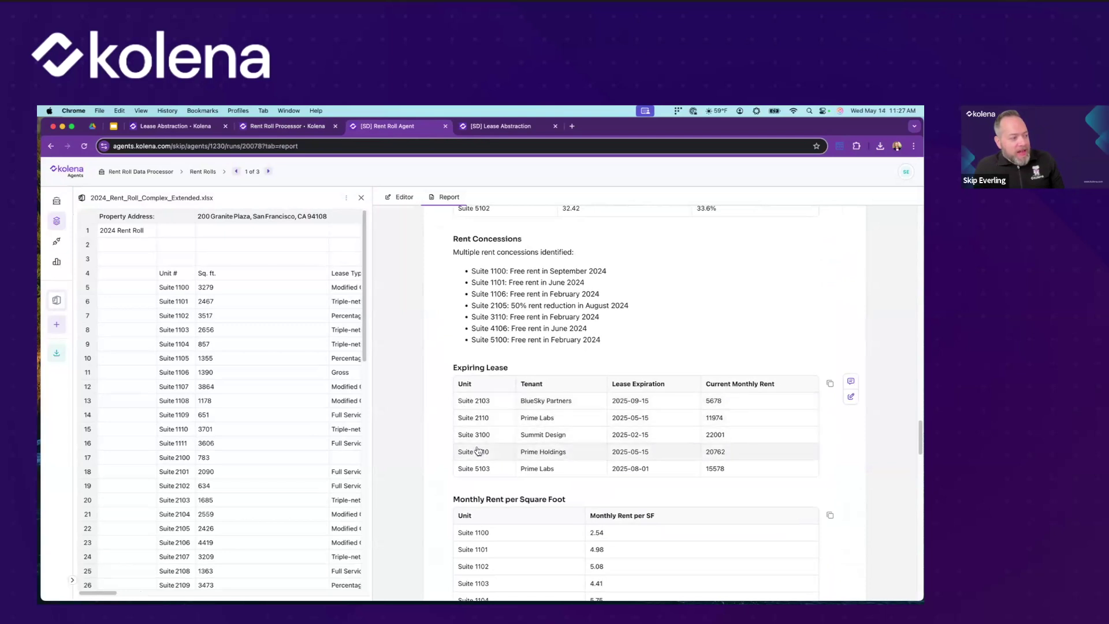
{"action": "scroll", "coordinate": [482, 407], "scroll_direction": "up", "scroll_amount": 2}
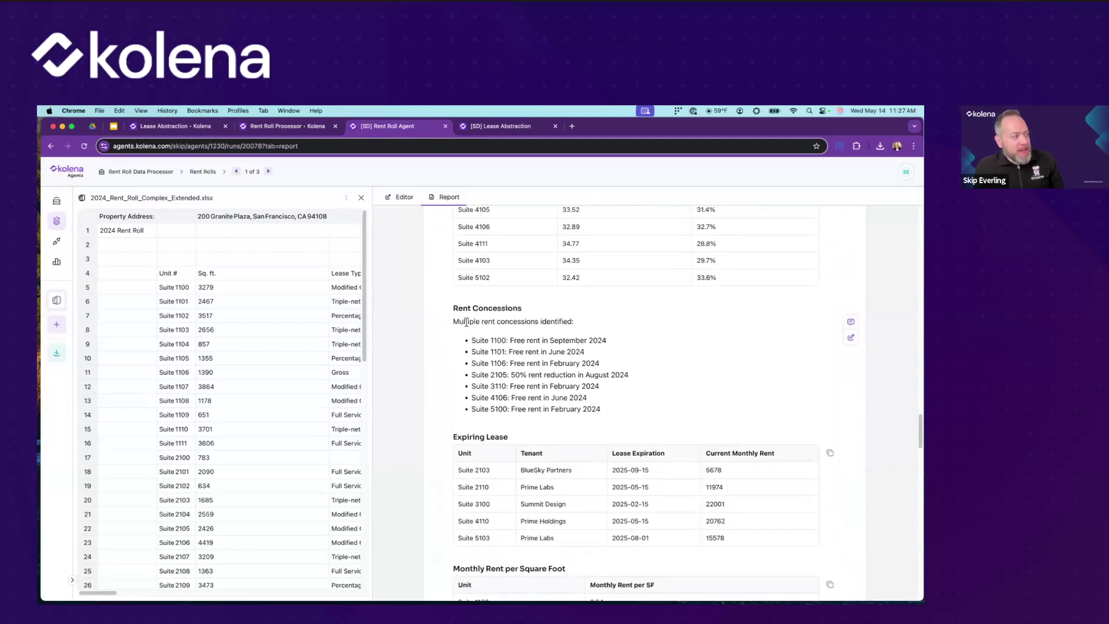
{"action": "scroll", "coordinate": [473, 326], "scroll_direction": "down", "scroll_amount": 5}
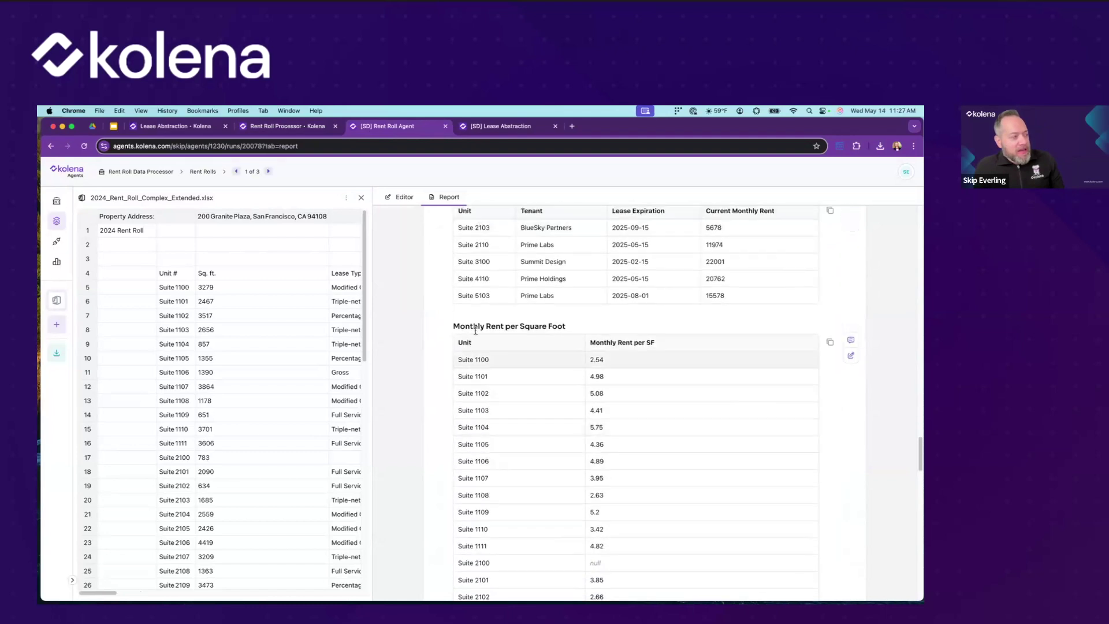
{"action": "scroll", "coordinate": [556, 465], "scroll_direction": "down", "scroll_amount": 12}
{"action": "scroll", "coordinate": [556, 466], "scroll_direction": "up", "scroll_amount": 20}
{"action": "scroll", "coordinate": [556, 466], "scroll_direction": "up", "scroll_amount": 1}
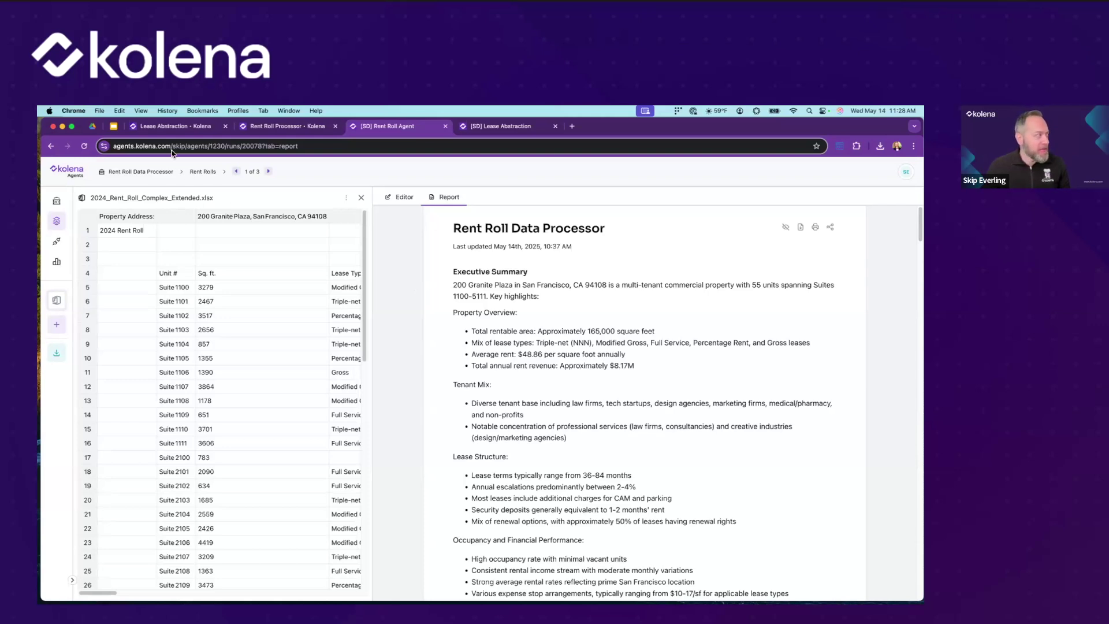
- Switch to the webinar deck in Google Slides, start the slideshow, and advance to the AI Quality and Trustworthiness slide
{"action": "left_click", "coordinate": [113, 126]}
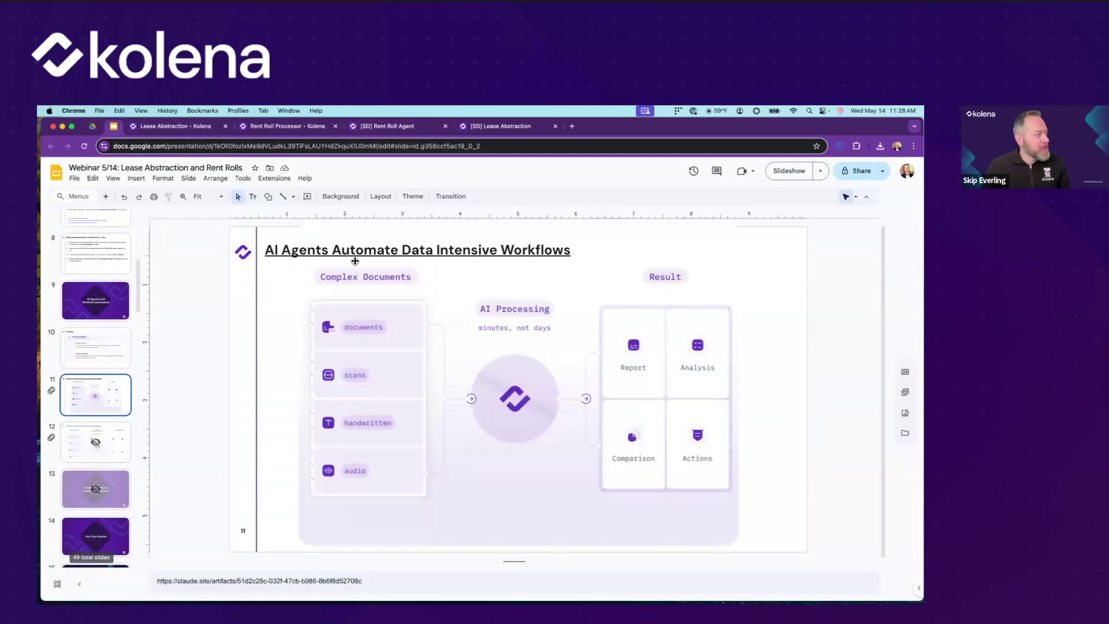
{"action": "key", "text": "super+Return"}
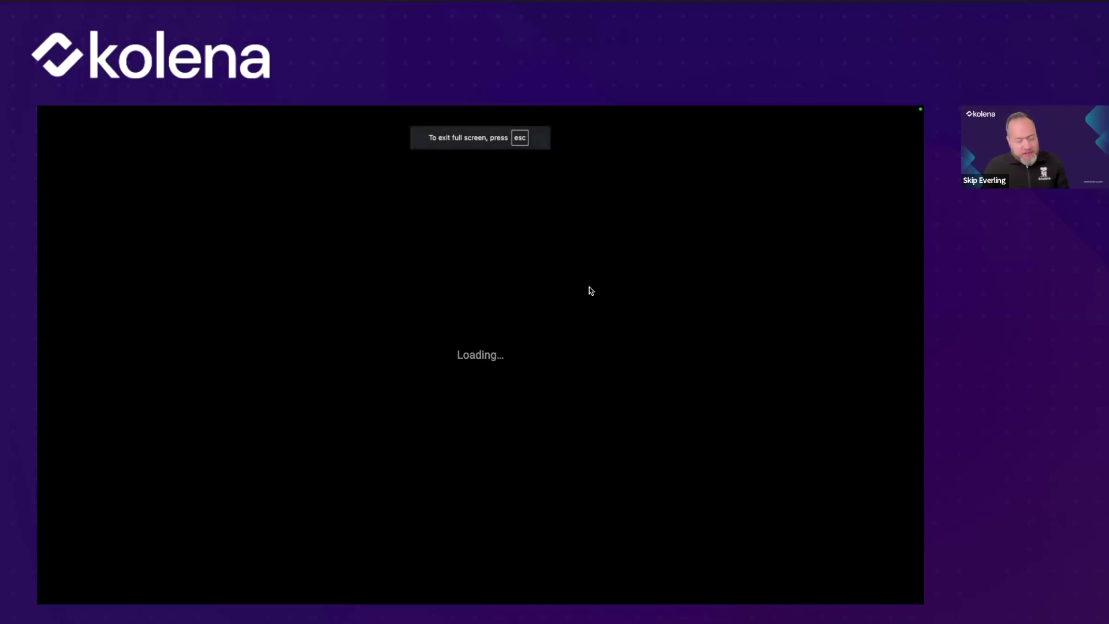
{"action": "key", "text": "Right"}
{"action": "key", "text": "Right"}
{"action": "key", "text": "Right"}
{"action": "key", "text": "Right"}
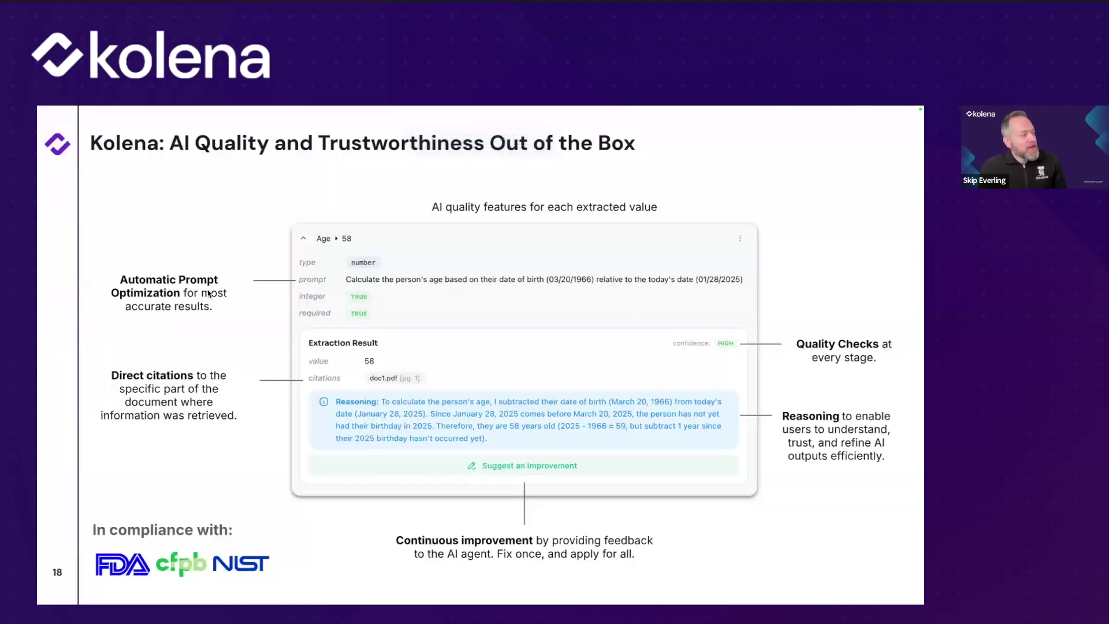